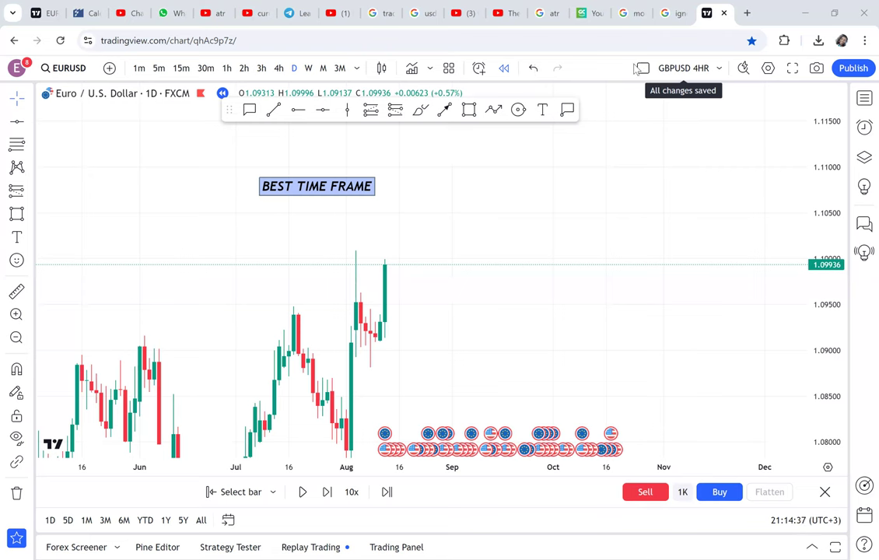
Add a text note beside the BEST TIME FRAME label listing DAILY, 4HR and 30 MIN, with blank lines between the entries.
{"action": "left_click", "coordinate": [546, 111]}
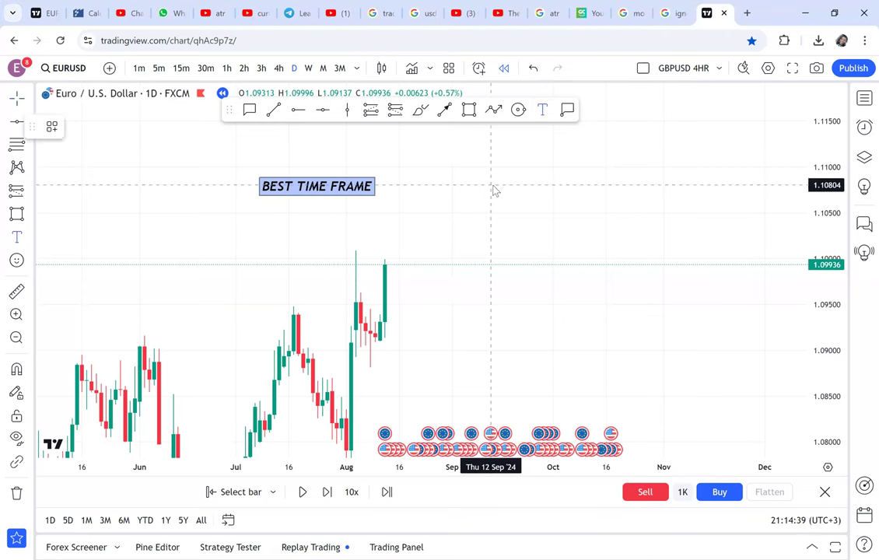
{"action": "left_click", "coordinate": [491, 185]}
{"action": "type", "text": "D"}
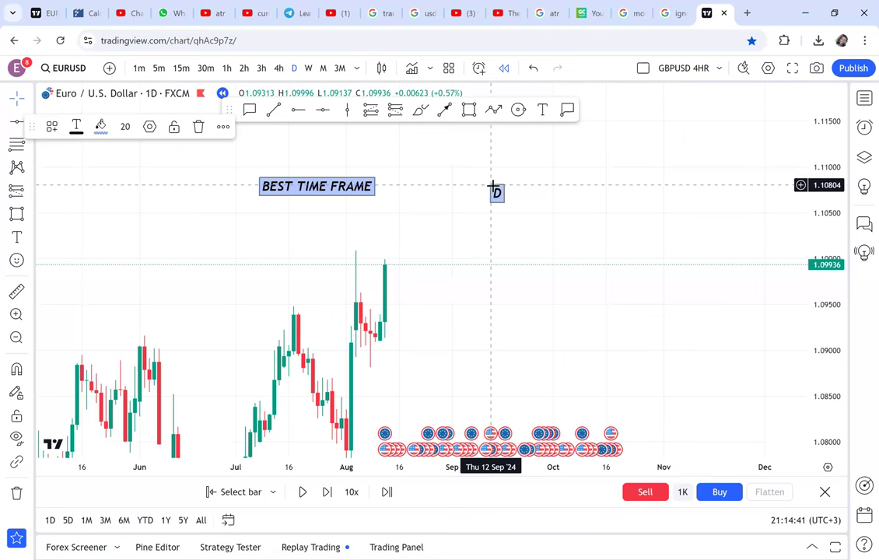
{"action": "type", "text": "AILY"}
{"action": "key", "text": "Return"}
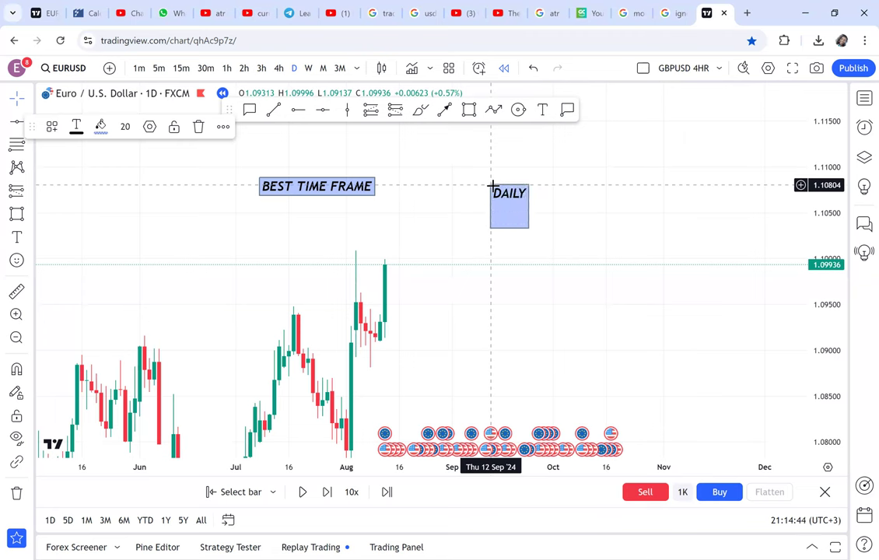
{"action": "key", "text": "Return"}
{"action": "type", "text": "4HR"}
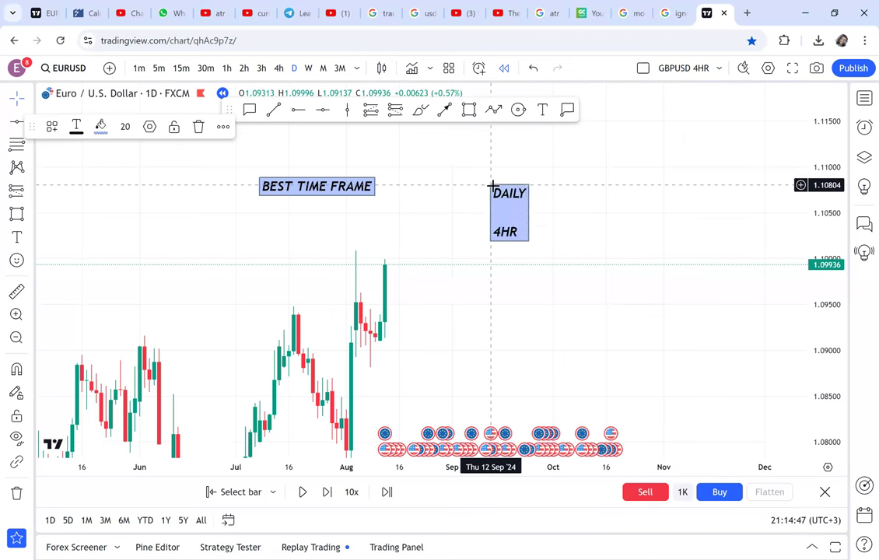
{"action": "key", "text": "Return"}
{"action": "type", "text": "30 MIN"}
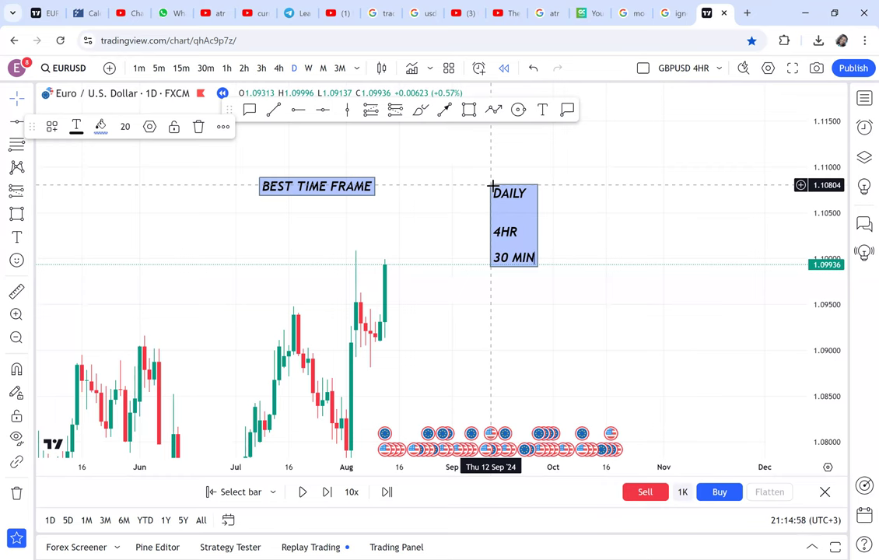
{"action": "left_click", "coordinate": [526, 233]}
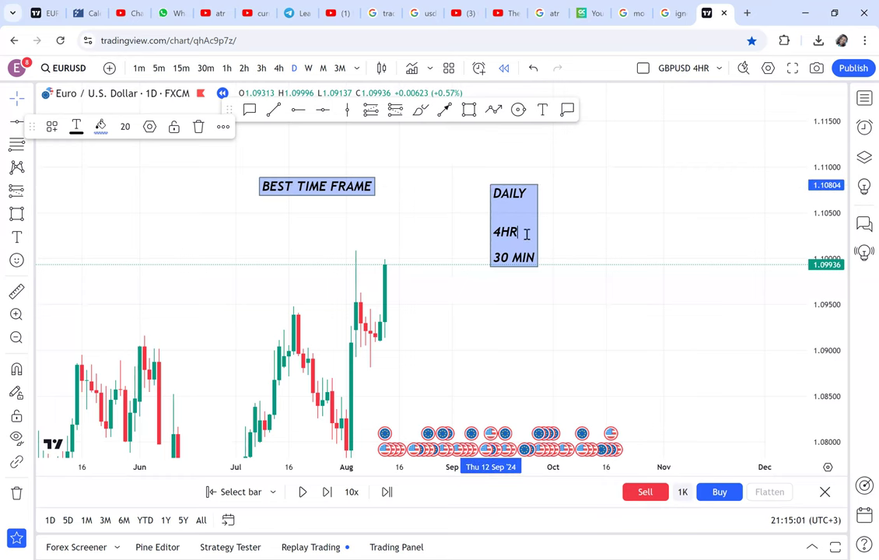
{"action": "key", "text": "Return"}
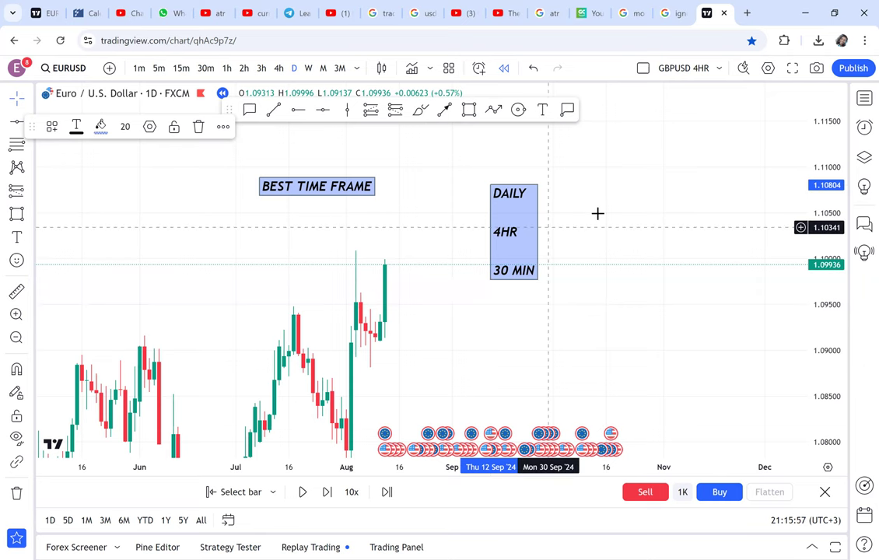
Add a callout reading CONFIRMATION that points at DAILY, and shift its box further away from the note.
{"action": "left_click", "coordinate": [562, 207]}
{"action": "left_click_drag", "start_coordinate": [626, 216], "coordinate": [573, 226]}
{"action": "left_click", "coordinate": [249, 110]}
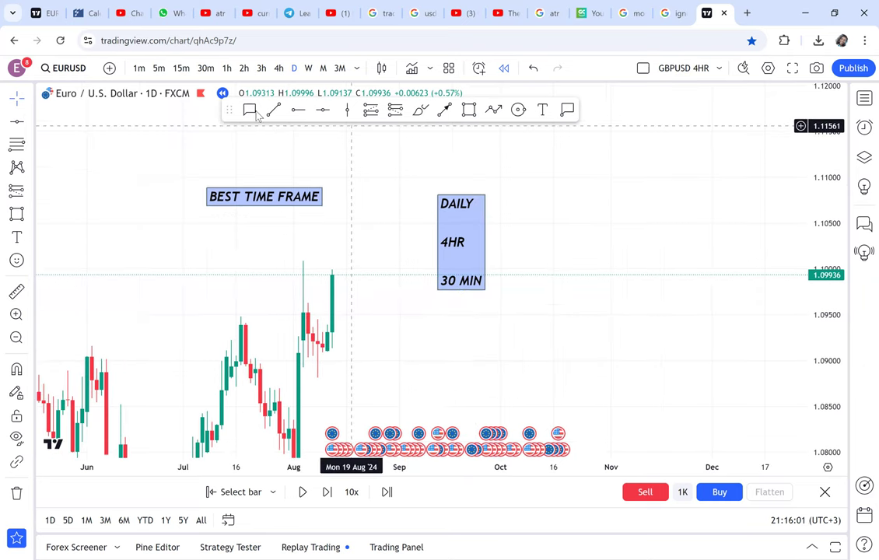
{"action": "left_click", "coordinate": [472, 203]}
{"action": "left_click", "coordinate": [534, 172]}
{"action": "type", "text": "CONFIR"}
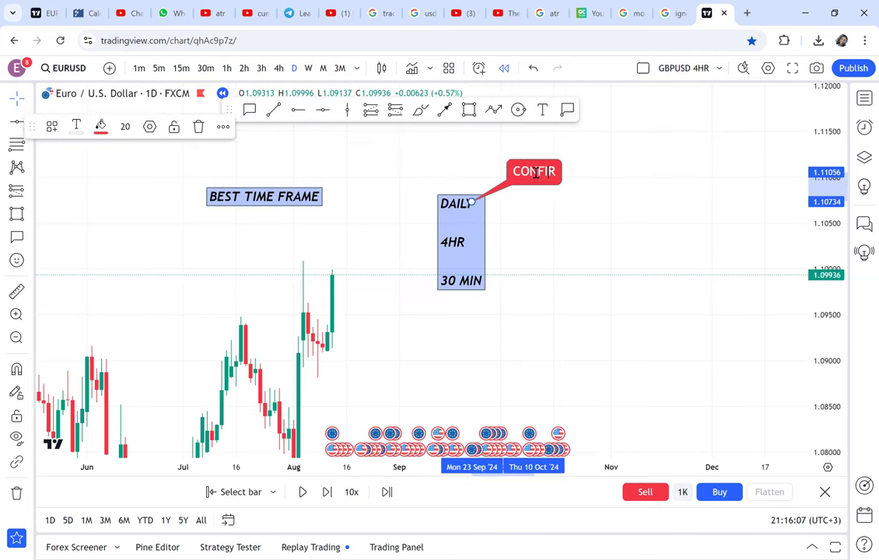
{"action": "type", "text": "MAT"}
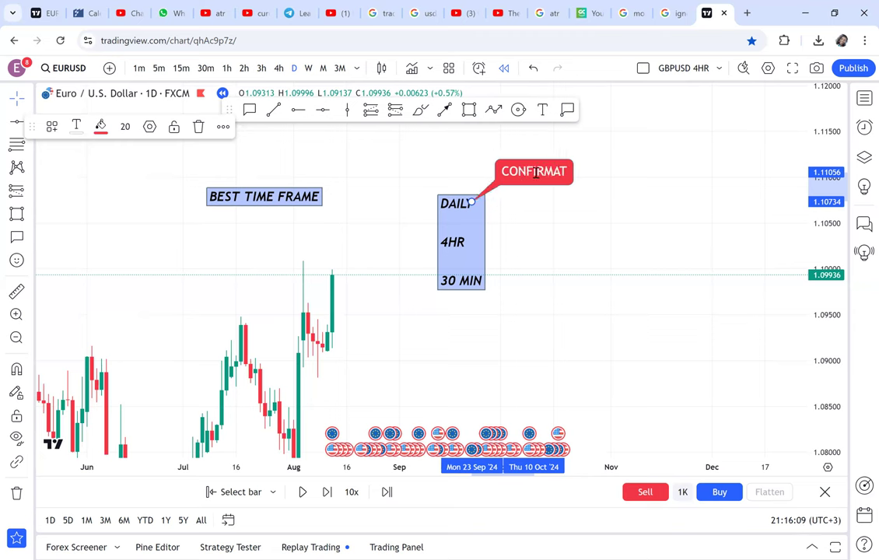
{"action": "type", "text": "ION"}
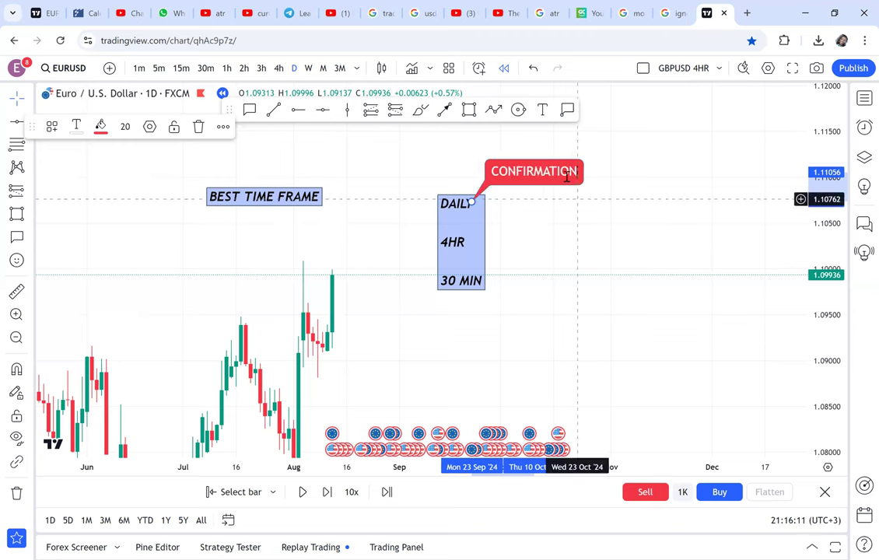
{"action": "left_click", "coordinate": [589, 176]}
{"action": "left_click_drag", "start_coordinate": [560, 173], "coordinate": [588, 176]}
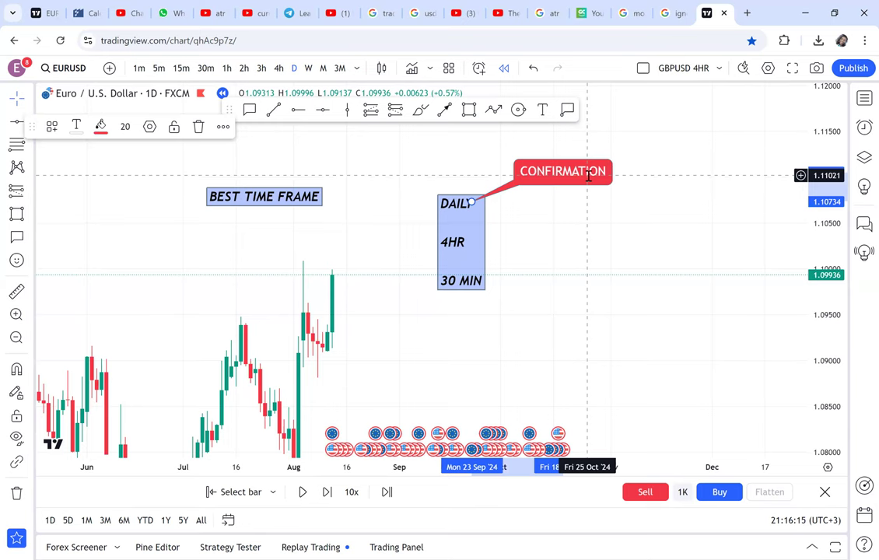
Add a text label reading BUY OR SELL beside the CONFIRMATION callout.
{"action": "left_click_drag", "start_coordinate": [544, 224], "coordinate": [479, 227]}
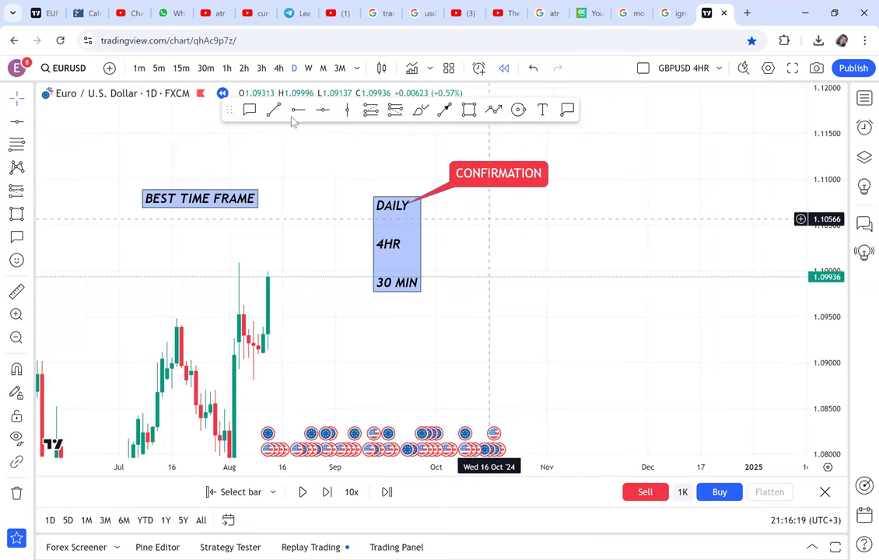
{"action": "left_click", "coordinate": [542, 110]}
{"action": "left_click", "coordinate": [577, 168]}
{"action": "type", "text": "BUY OR SELL"}
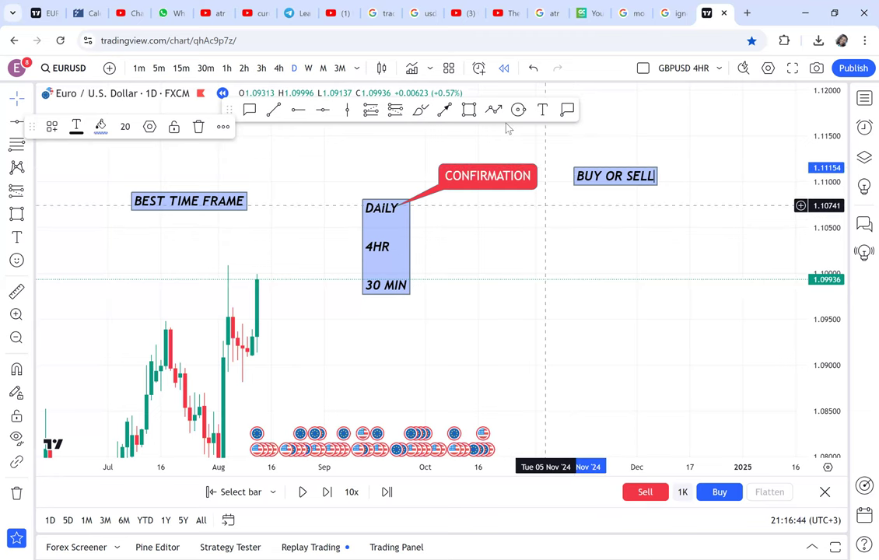
Add a callout reading PATTERN that points at 4HR, and raise its box slightly.
{"action": "left_click", "coordinate": [249, 110]}
{"action": "left_click_drag", "start_coordinate": [396, 244], "coordinate": [434, 248]}
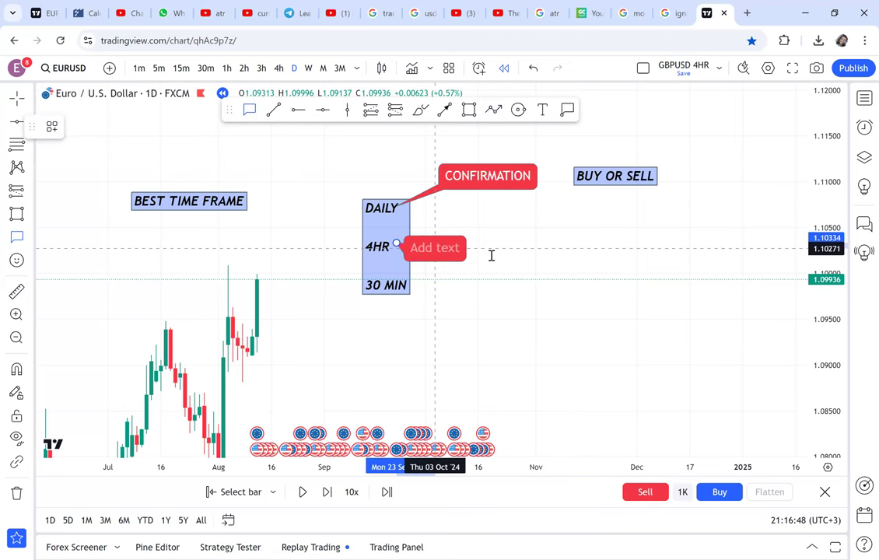
{"action": "left_click", "coordinate": [491, 255]}
{"action": "type", "text": "F"}
{"action": "type", "text": "a"}
{"action": "type", "text": "TTERN"}
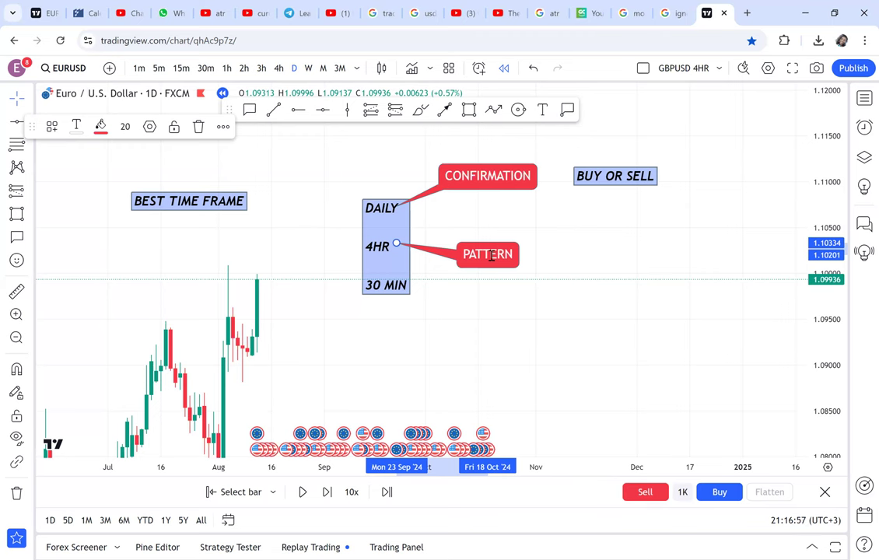
{"action": "left_click", "coordinate": [538, 224]}
{"action": "left_click_drag", "start_coordinate": [492, 250], "coordinate": [491, 233]}
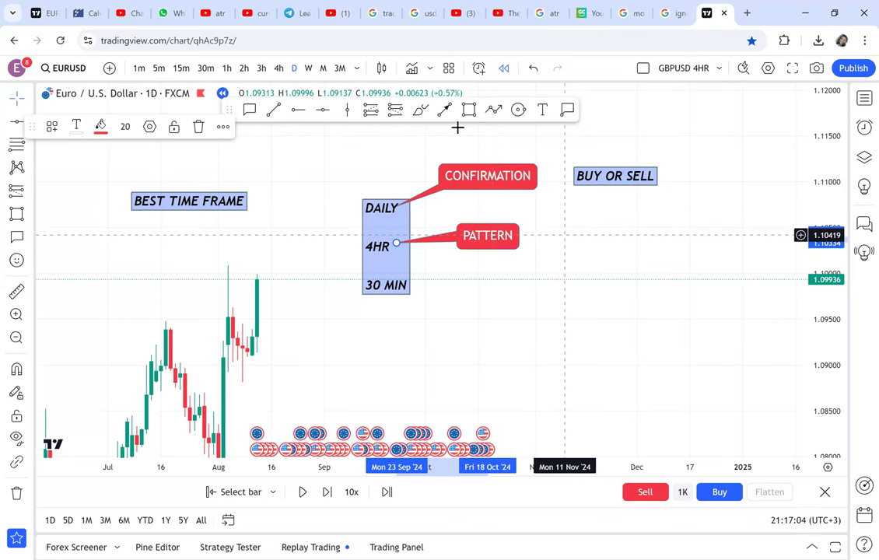
Add a text label reading ENTRY / TARGET/ EXIT beside the PATTERN callout.
{"action": "left_click", "coordinate": [543, 111]}
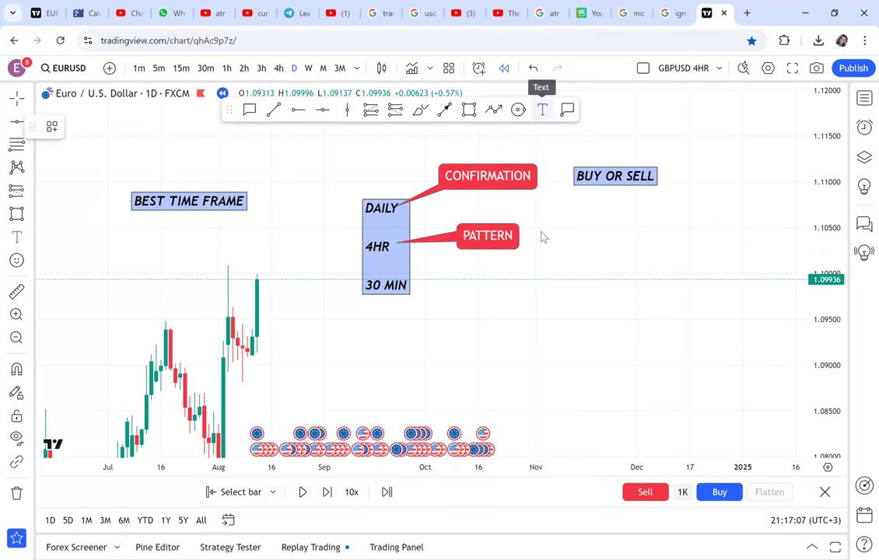
{"action": "left_click", "coordinate": [541, 232]}
{"action": "type", "text": "ENTRY"}
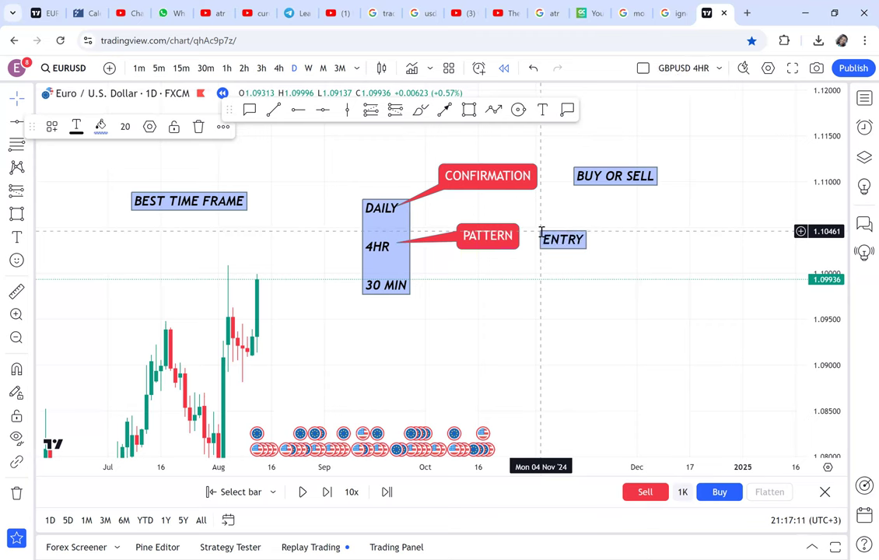
{"action": "type", "text": " / TARGE"}
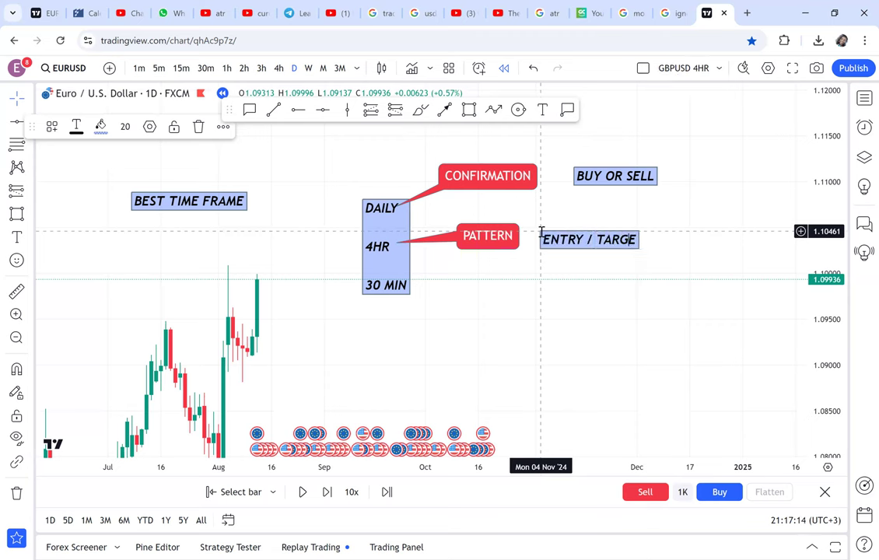
{"action": "type", "text": "T/ EXIT"}
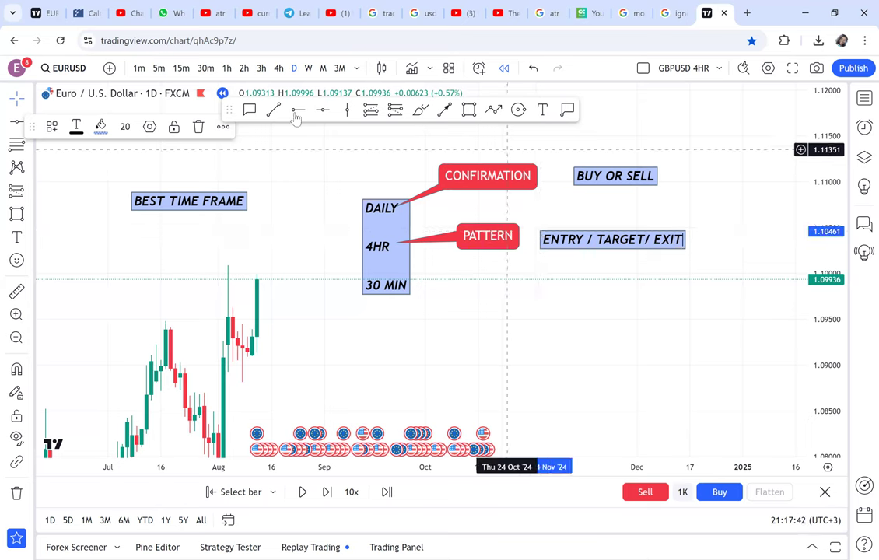
Add a callout reading SNIPPER ENTRY that points at 30 MIN.
{"action": "left_click", "coordinate": [251, 111]}
{"action": "left_click", "coordinate": [248, 110]}
{"action": "left_click", "coordinate": [410, 287]}
{"action": "left_click", "coordinate": [498, 304]}
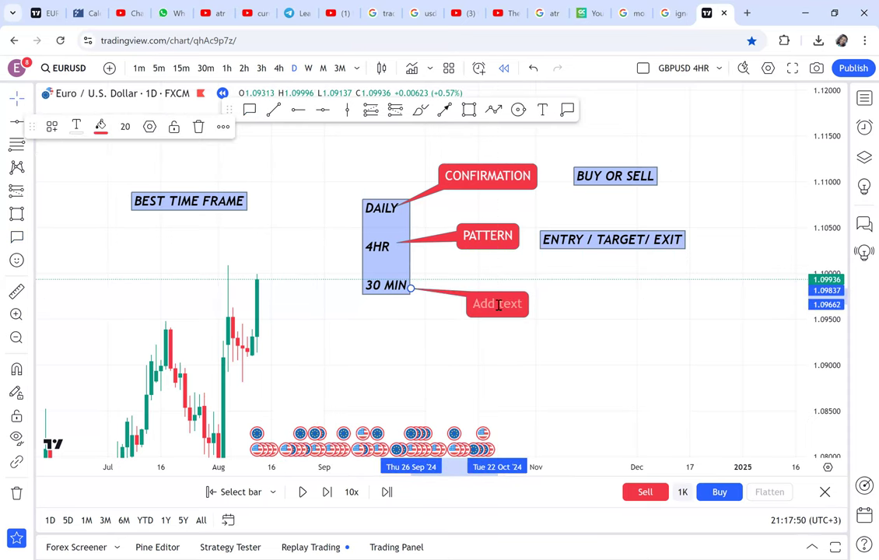
{"action": "type", "text": "Sel"}
{"action": "type", "text": "PP"}
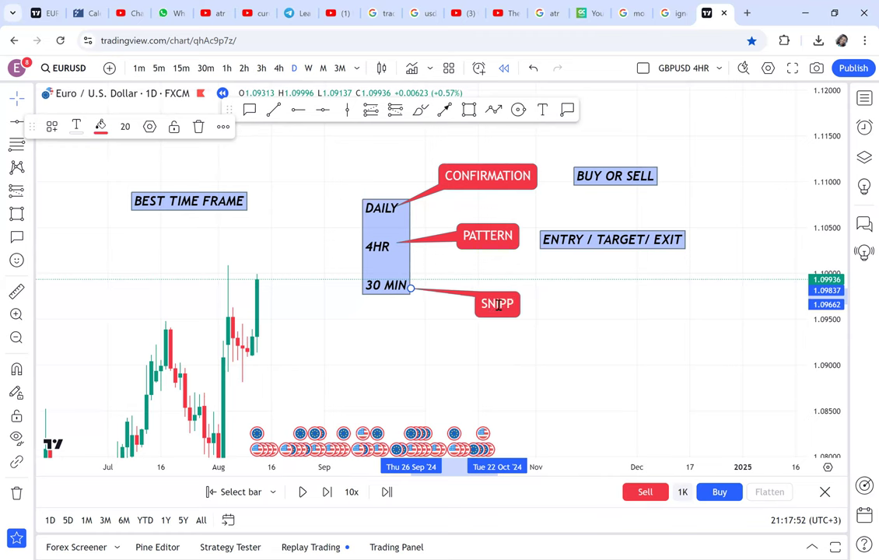
{"action": "type", "text": "ER"}
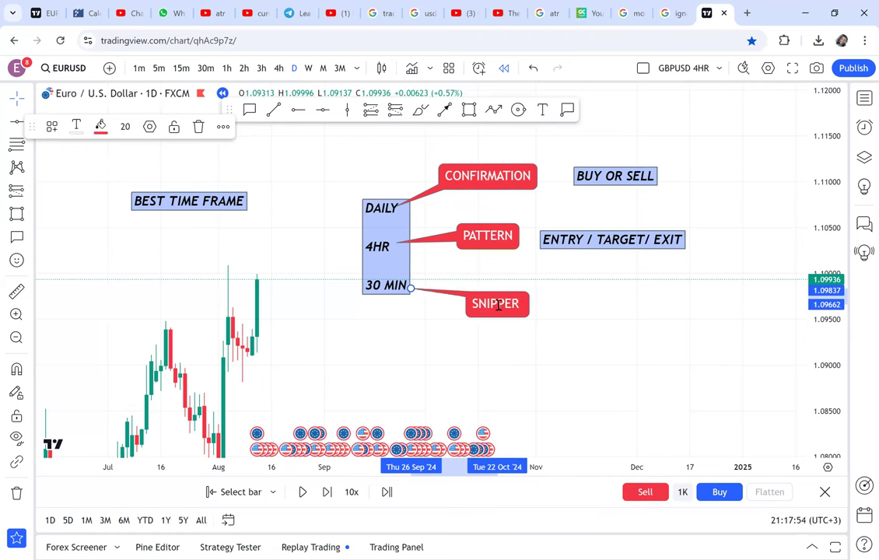
{"action": "type", "text": " ENTRY"}
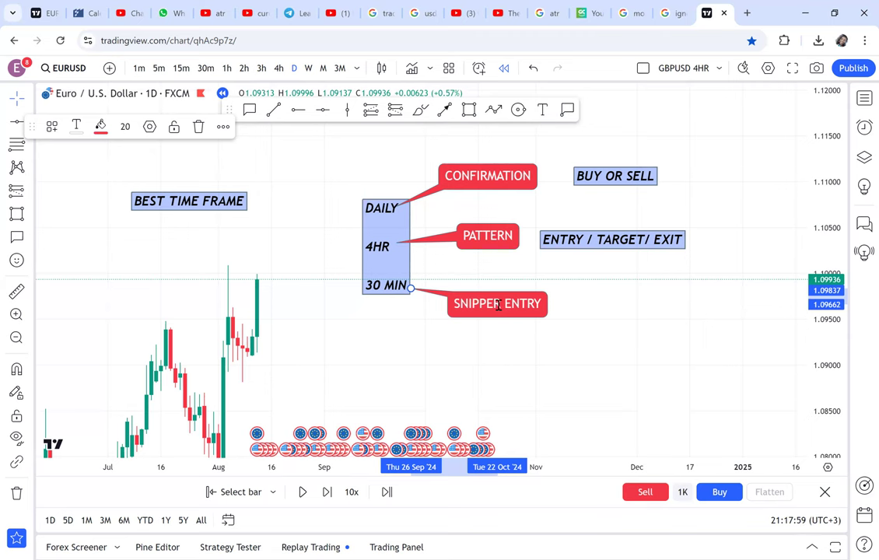
{"action": "left_click", "coordinate": [574, 306]}
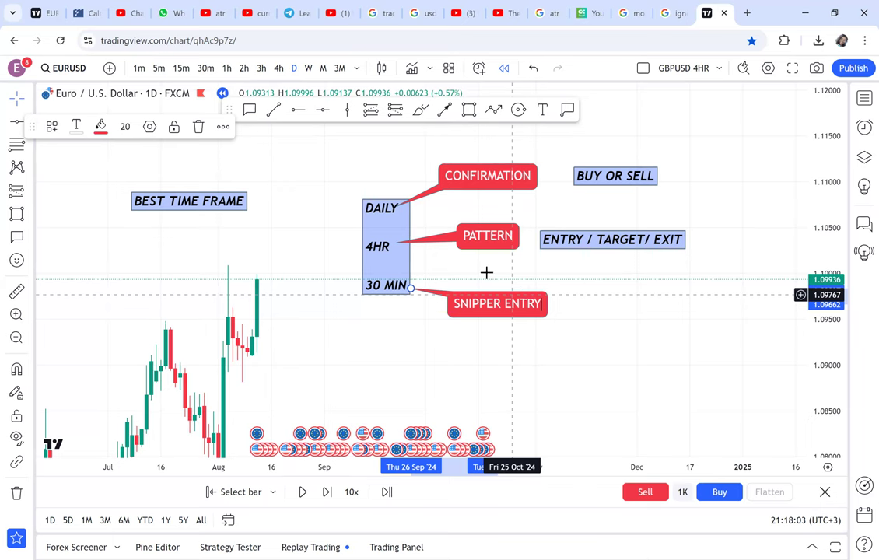
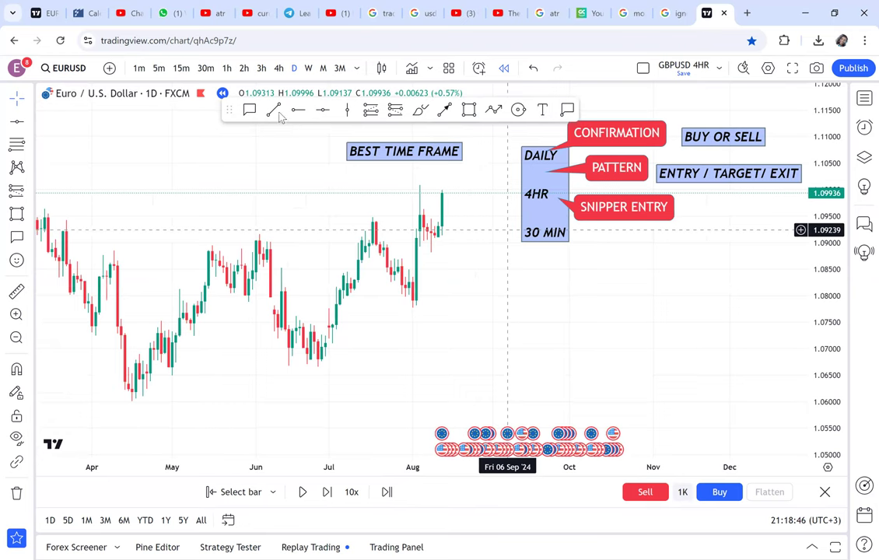
Draw a rising trend line under the late-June and early-August lows, extending it to about September.
{"action": "left_click", "coordinate": [308, 373]}
{"action": "left_click", "coordinate": [493, 261]}
{"action": "left_click_drag", "start_coordinate": [410, 296], "coordinate": [350, 343]}
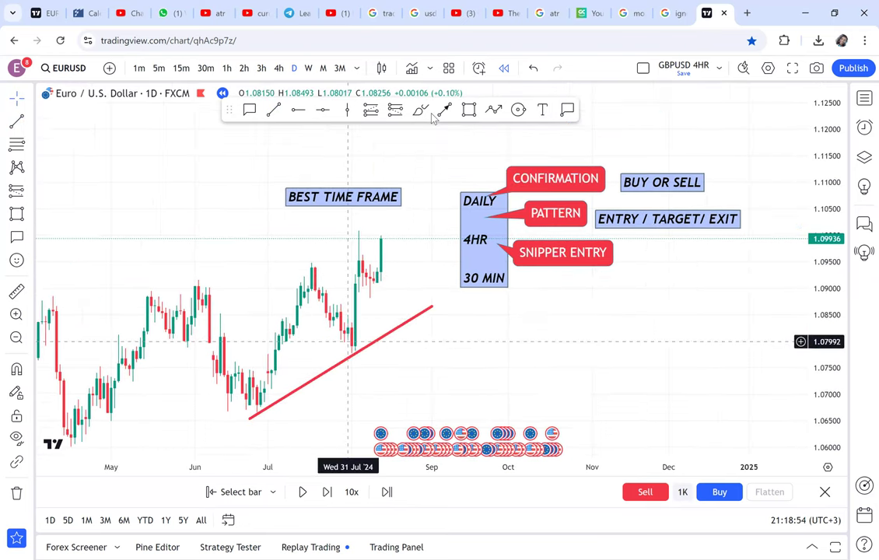
Circle the late-June and early-August lows where price touches the rising trend line.
{"action": "left_click", "coordinate": [518, 110]}
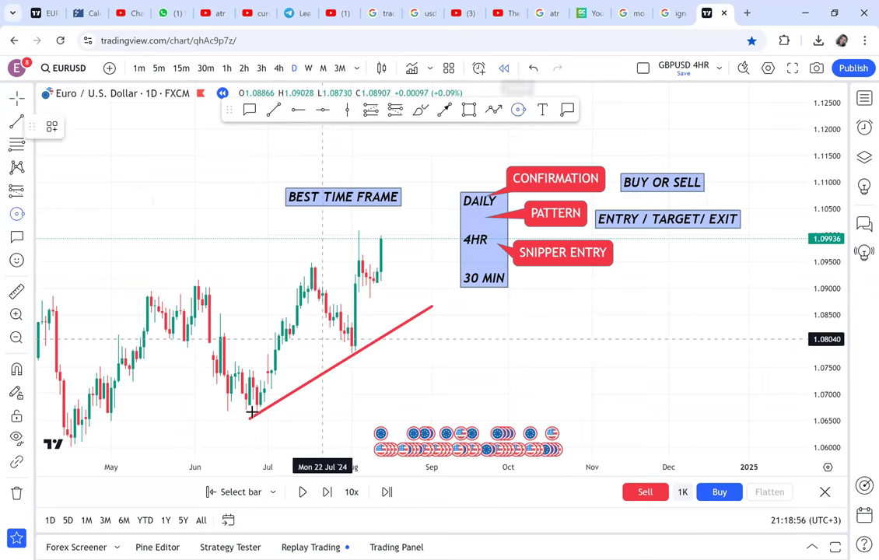
{"action": "left_click", "coordinate": [253, 415]}
{"action": "mouse_move", "coordinate": [267, 422]}
{"action": "left_mouse_down"}
{"action": "mouse_move", "coordinate": [256, 415]}
{"action": "mouse_move", "coordinate": [264, 418]}
{"action": "left_mouse_up"}
{"action": "left_click", "coordinate": [515, 113]}
{"action": "left_click", "coordinate": [518, 110]}
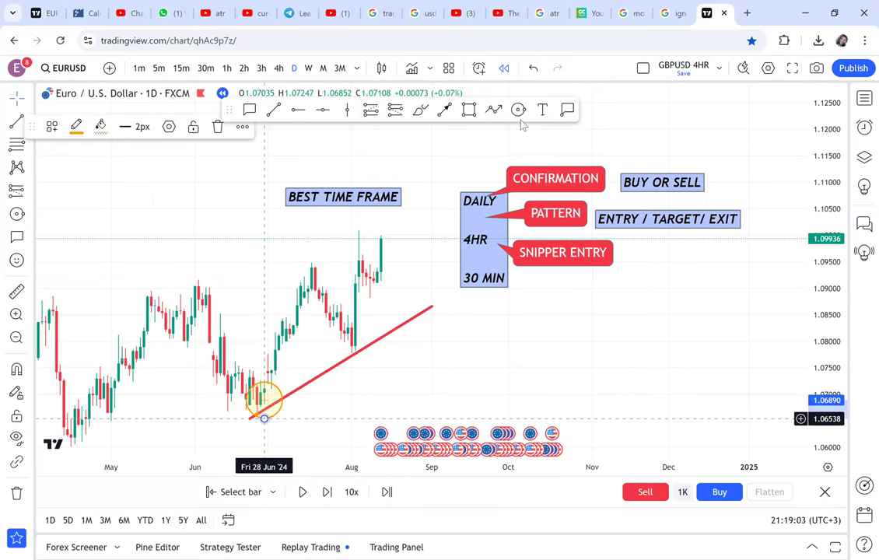
{"action": "left_click_drag", "start_coordinate": [352, 348], "coordinate": [361, 360]}
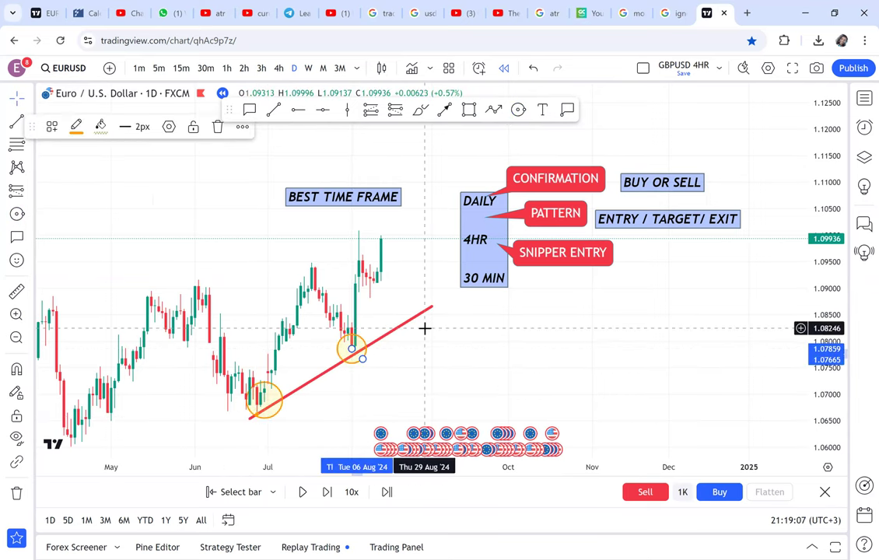
{"action": "left_click", "coordinate": [398, 260]}
Draw a horizontal ray at about 1.1010 along the early-August high, starting around 23 July.
{"action": "scroll", "coordinate": [397, 260], "scroll_direction": "up", "scroll_amount": 1}
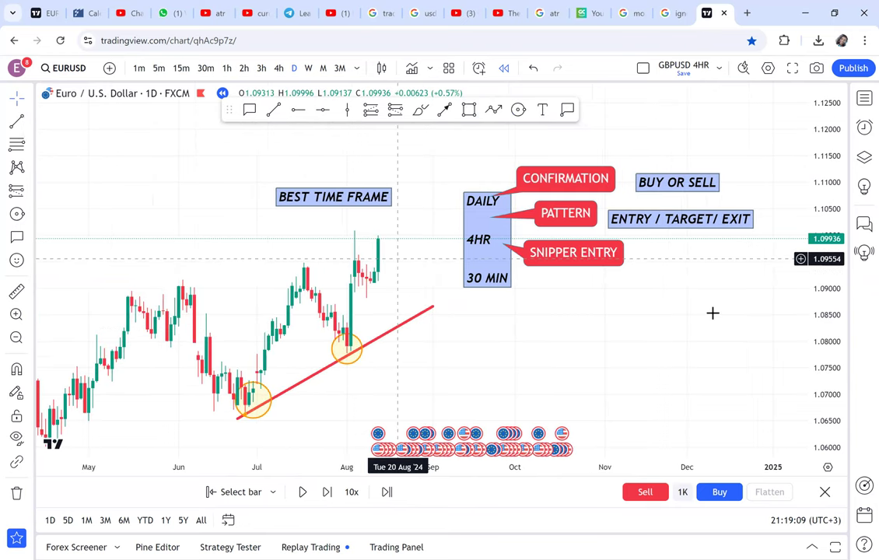
{"action": "scroll", "coordinate": [716, 300], "scroll_direction": "up", "scroll_amount": 3}
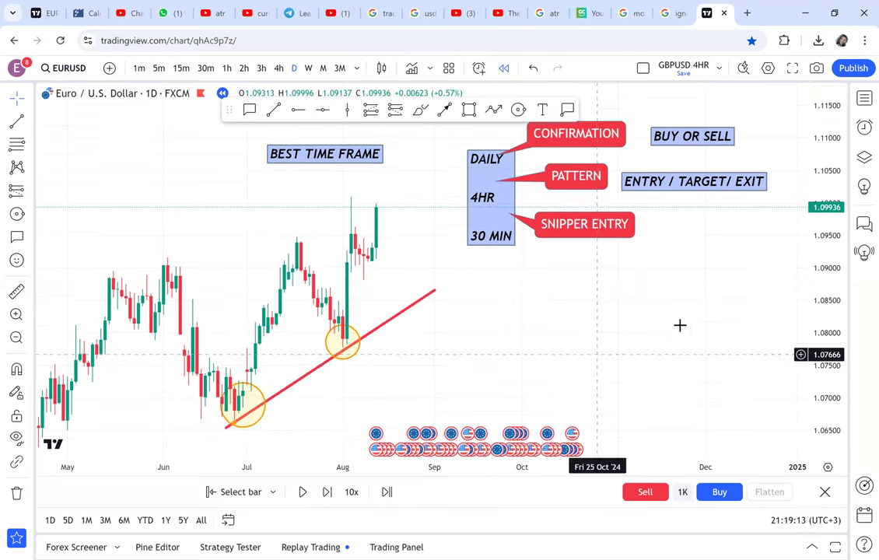
{"action": "left_click_drag", "start_coordinate": [618, 331], "coordinate": [679, 325]}
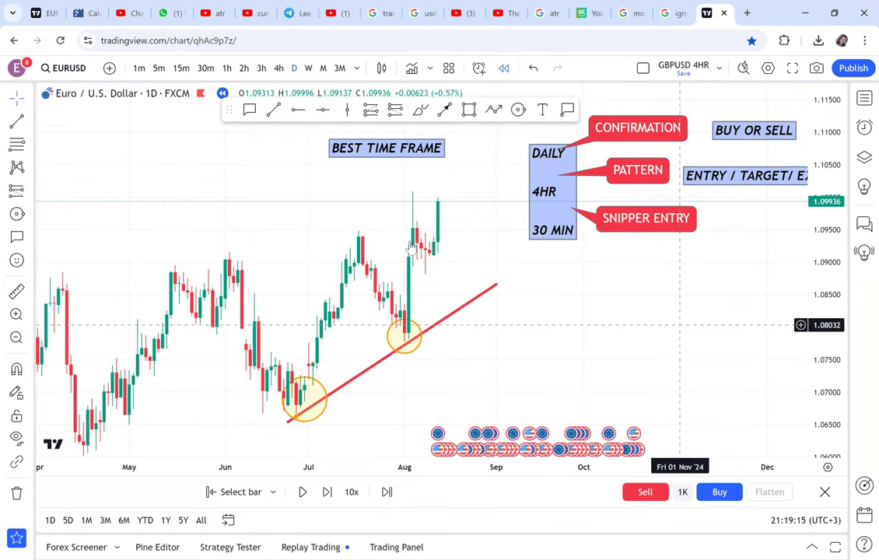
{"action": "left_click", "coordinate": [297, 110]}
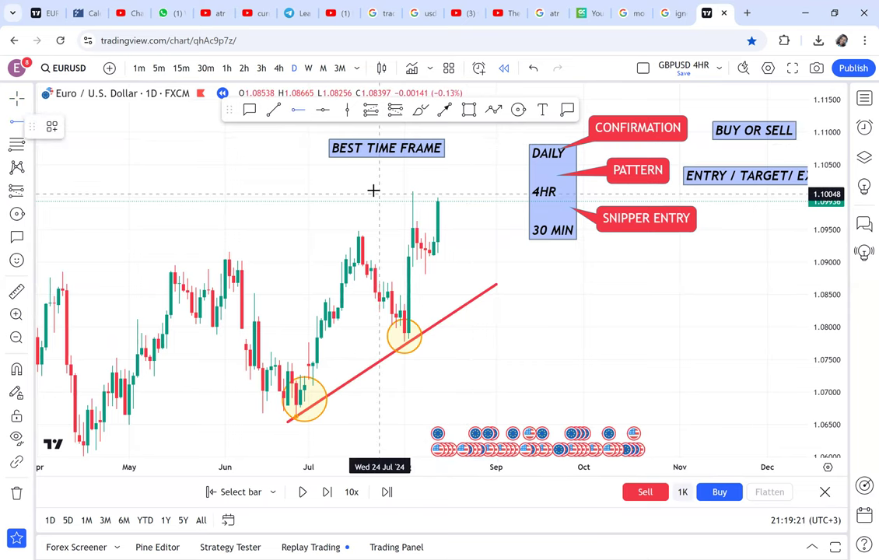
{"action": "left_click", "coordinate": [375, 191]}
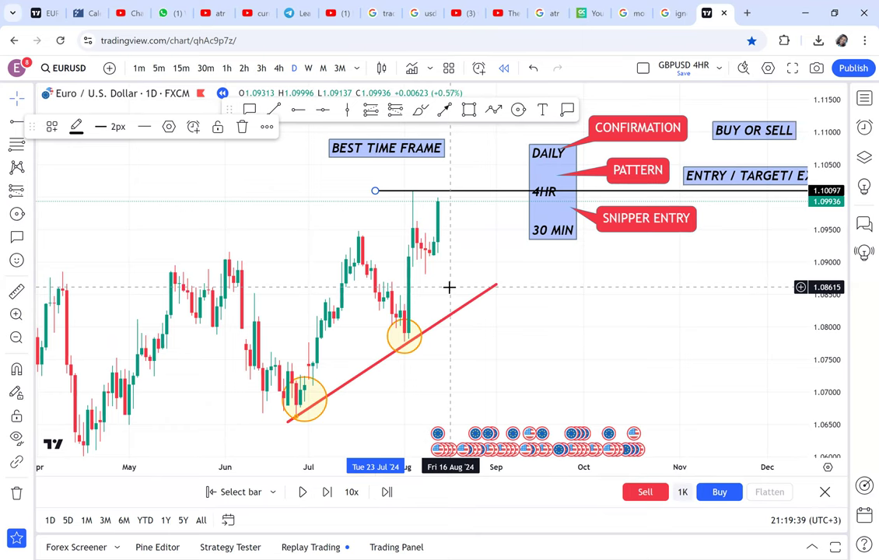
Add a callout reading MARUBOZU that points at the last green candle, with its box placed below and clear of price.
{"action": "scroll", "coordinate": [415, 288], "scroll_direction": "up", "scroll_amount": 2}
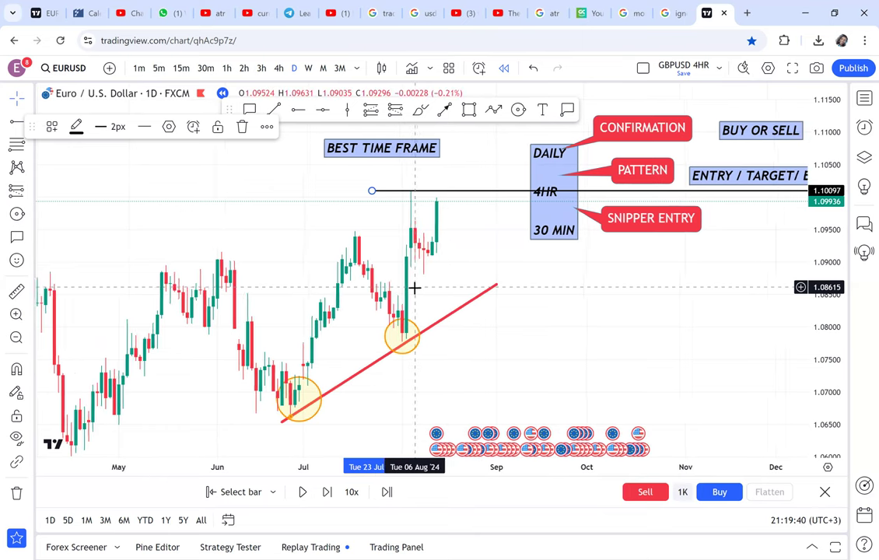
{"action": "scroll", "coordinate": [414, 288], "scroll_direction": "up", "scroll_amount": 1}
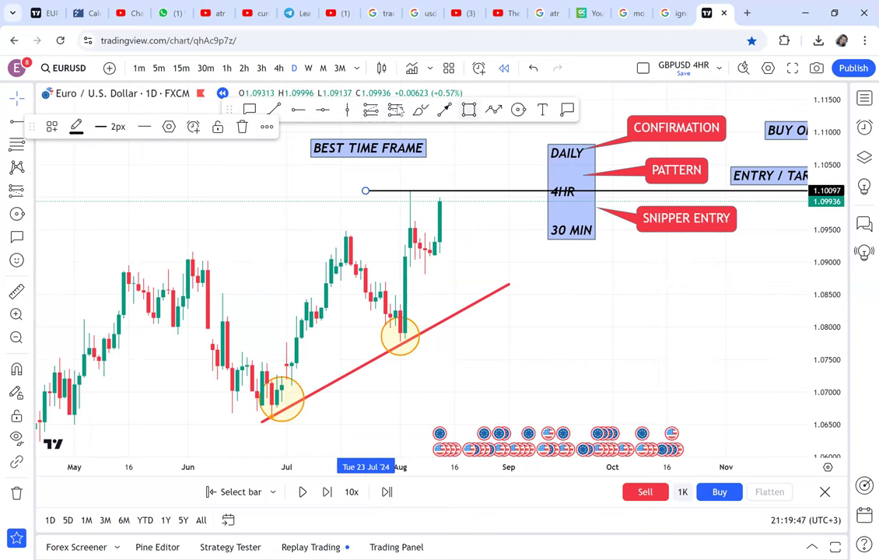
{"action": "left_click", "coordinate": [249, 110]}
{"action": "left_click", "coordinate": [443, 233]}
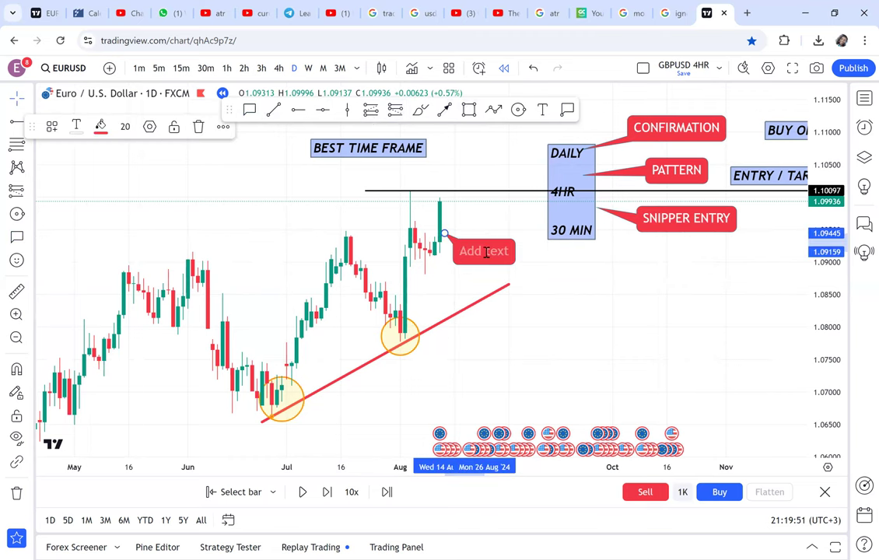
{"action": "type", "text": "MARU"}
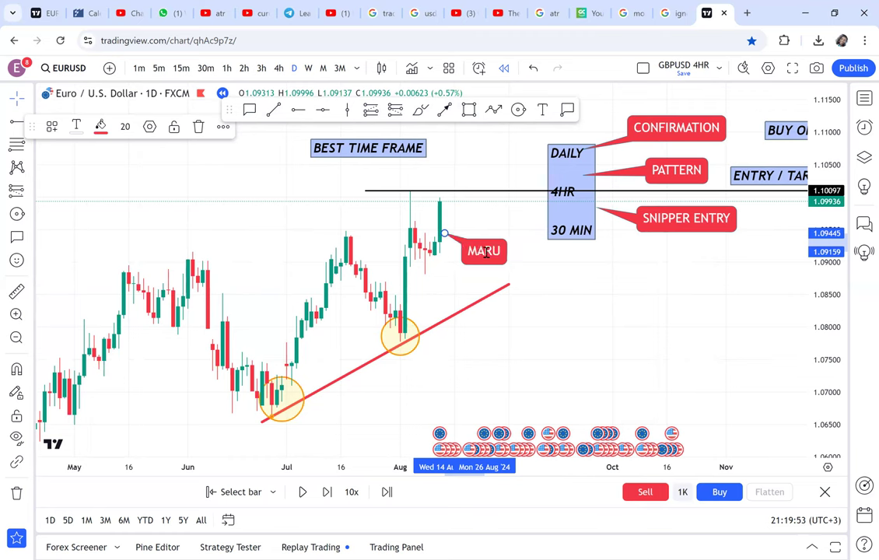
{"action": "type", "text": "BOZU"}
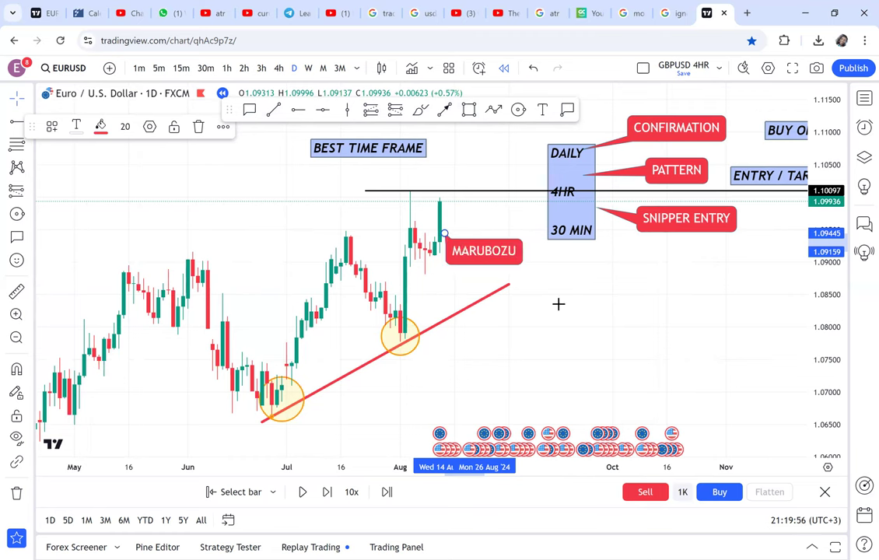
{"action": "left_click_drag", "start_coordinate": [498, 250], "coordinate": [518, 265]}
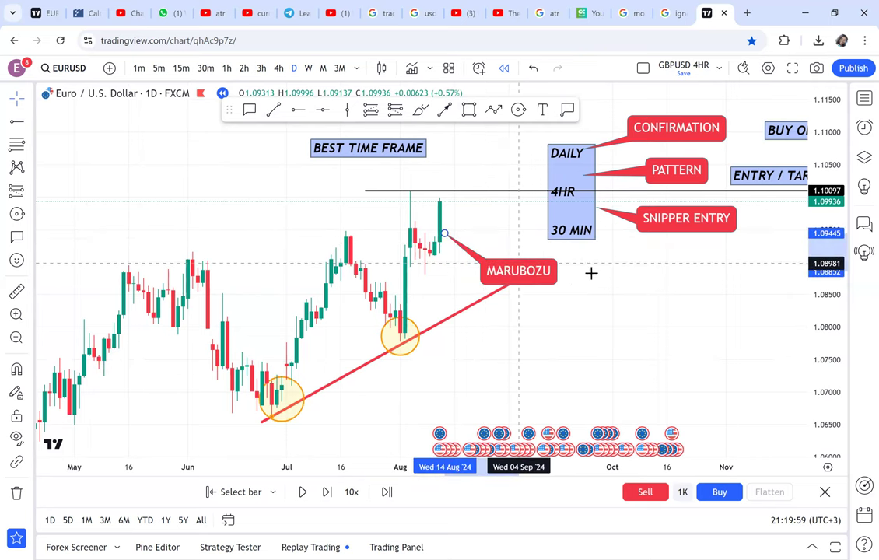
Advance the replay by one daily candle and examine how it meets the horizontal ray.
{"action": "left_click_drag", "start_coordinate": [449, 199], "coordinate": [439, 209]}
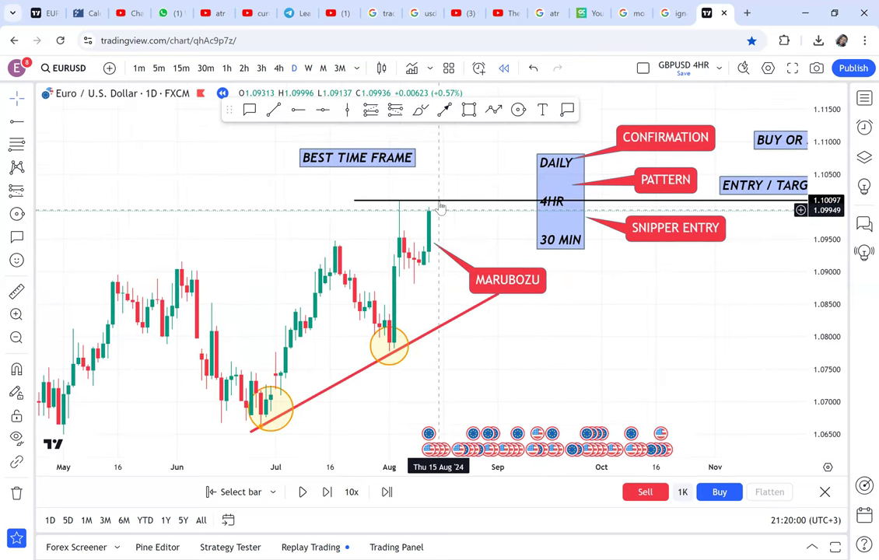
{"action": "left_click", "coordinate": [327, 492]}
{"action": "left_click_drag", "start_coordinate": [823, 357], "coordinate": [781, 150]}
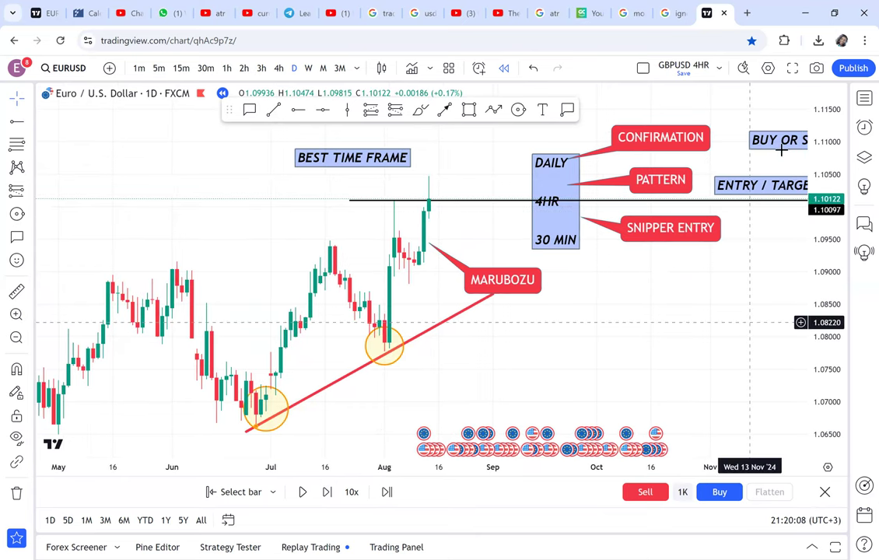
{"action": "left_click_drag", "start_coordinate": [567, 187], "coordinate": [577, 339]}
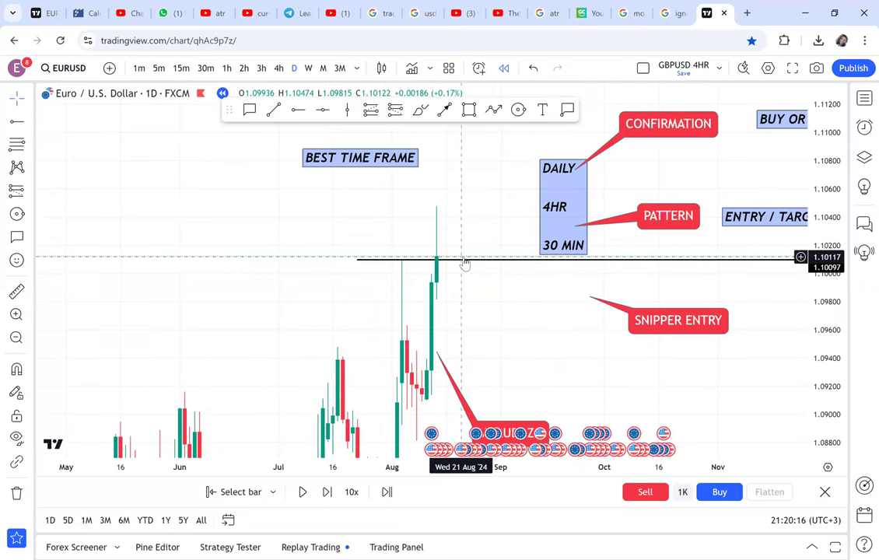
{"action": "scroll", "coordinate": [443, 259], "scroll_direction": "up", "scroll_amount": 1}
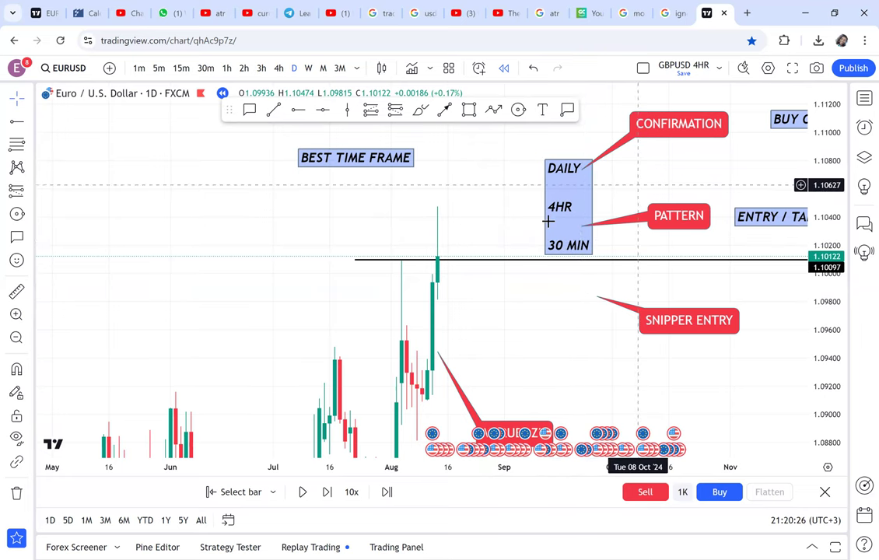
{"action": "left_click_drag", "start_coordinate": [626, 189], "coordinate": [548, 221]}
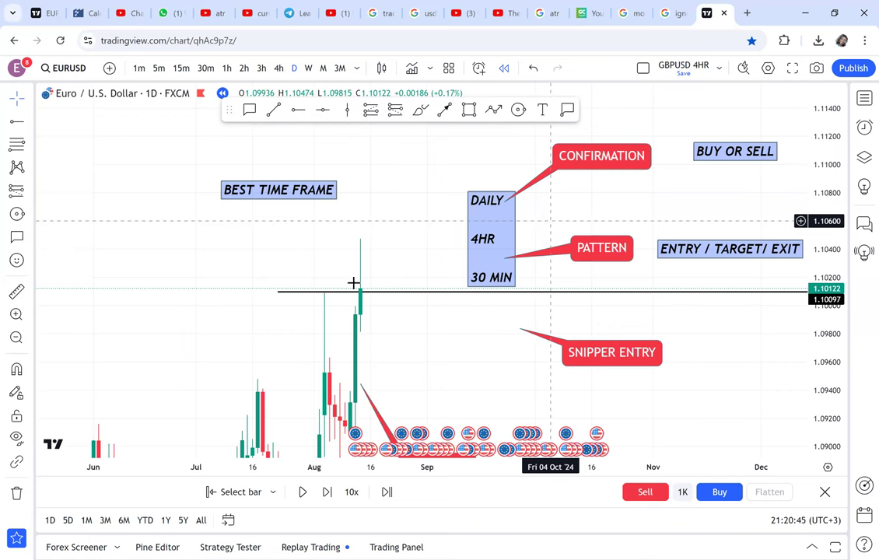
{"action": "scroll", "coordinate": [408, 240], "scroll_direction": "up", "scroll_amount": 2}
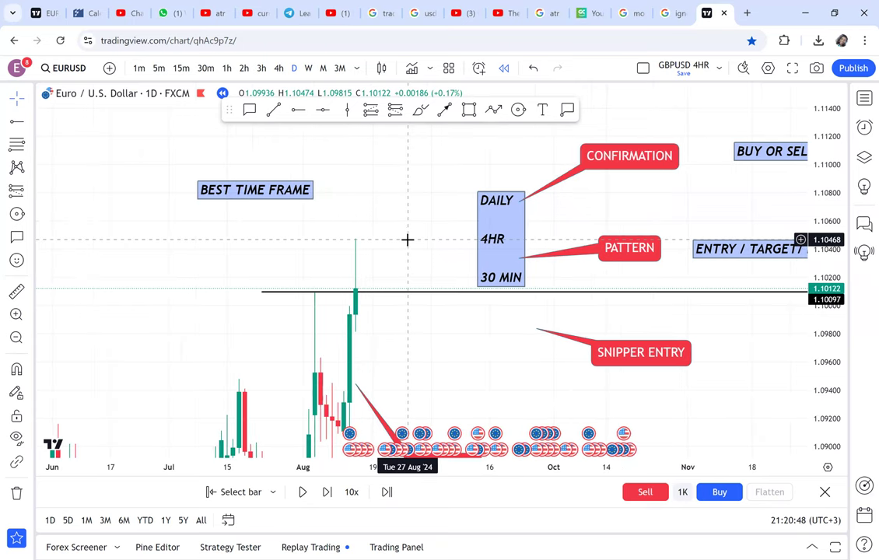
{"action": "left_click_drag", "start_coordinate": [407, 239], "coordinate": [521, 225]}
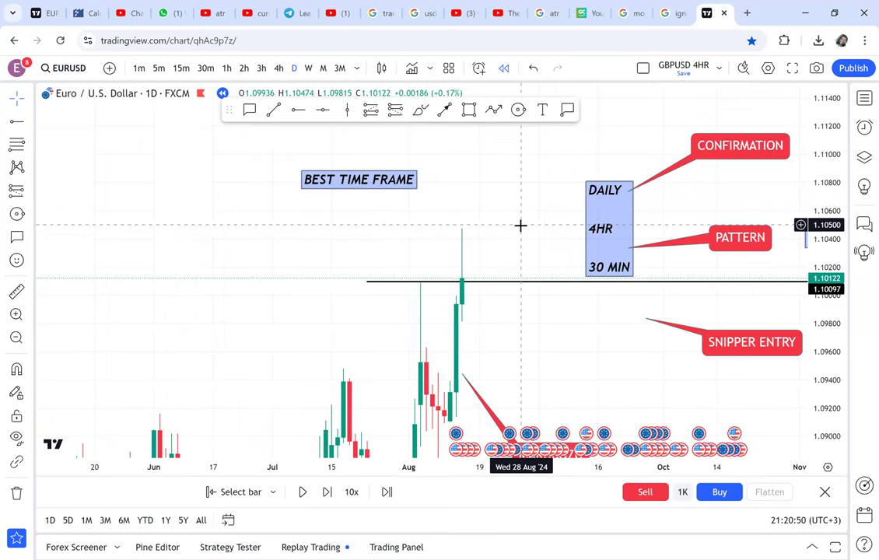
Sketch a falling arrow from the horizontal ray and a rectangle zone between about 1.0915 and 1.0879, deleting each one.
{"action": "left_click", "coordinate": [444, 109]}
{"action": "left_click_drag", "start_coordinate": [467, 281], "coordinate": [491, 331]}
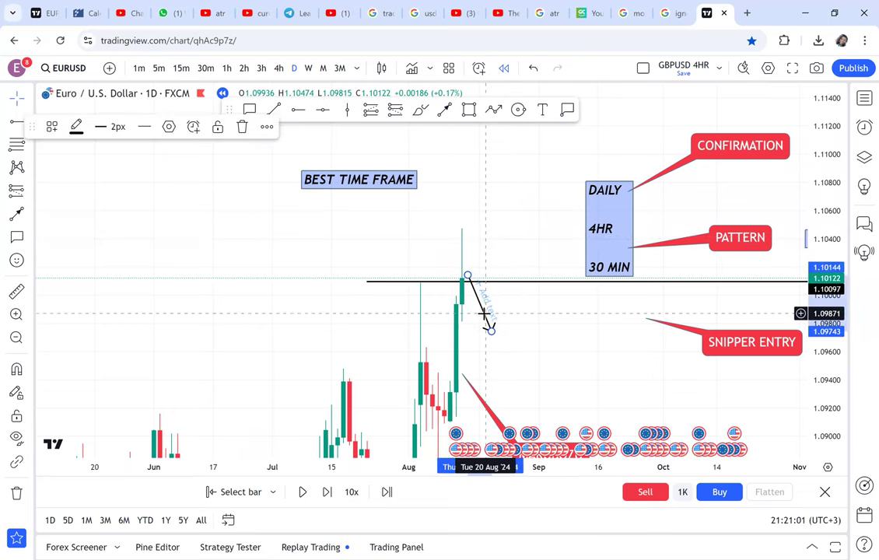
{"action": "key", "text": "Delete"}
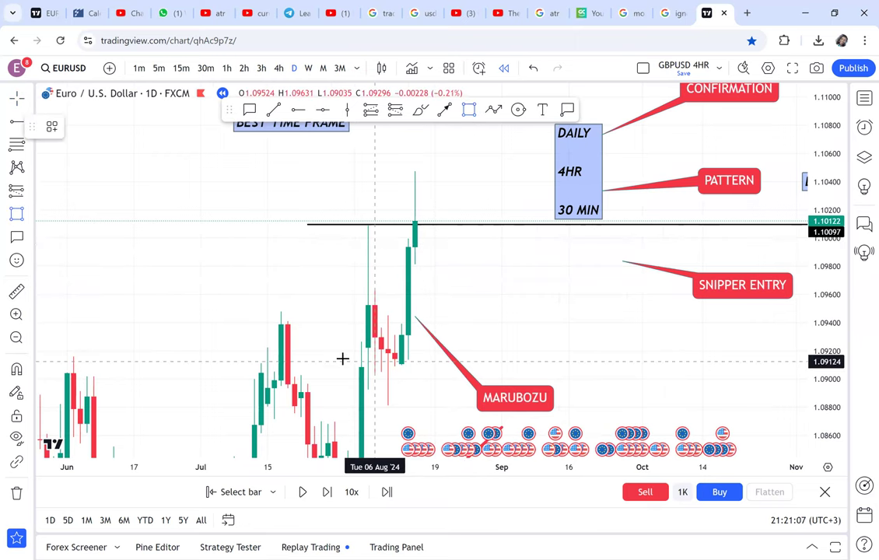
{"action": "left_click", "coordinate": [341, 358]}
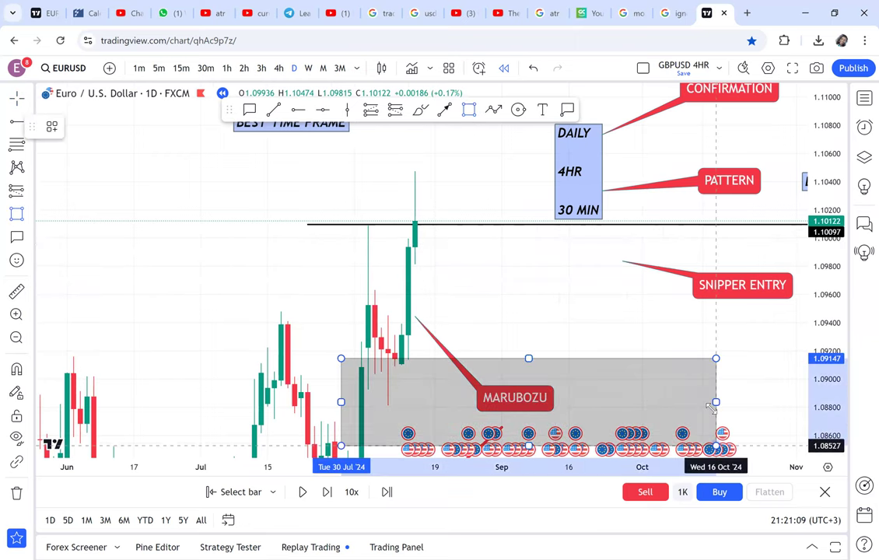
{"action": "left_click", "coordinate": [709, 408]}
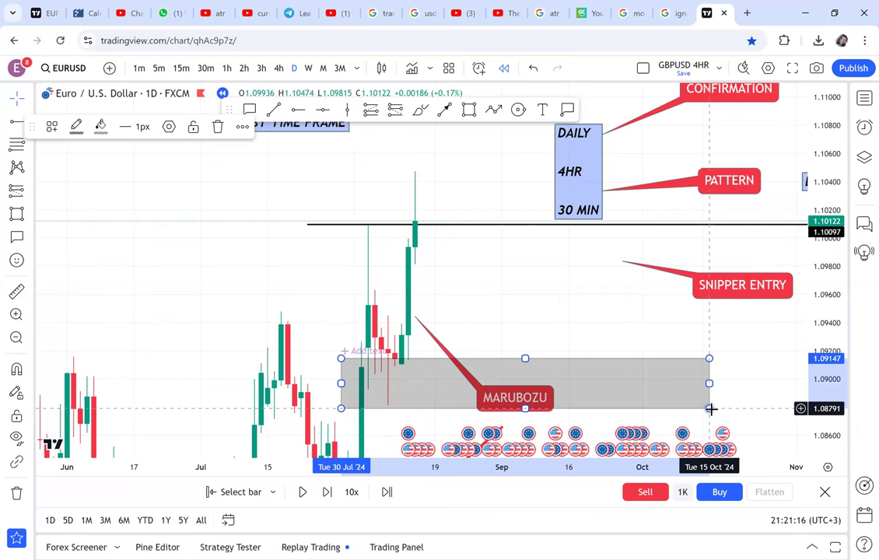
{"action": "key", "text": "Delete"}
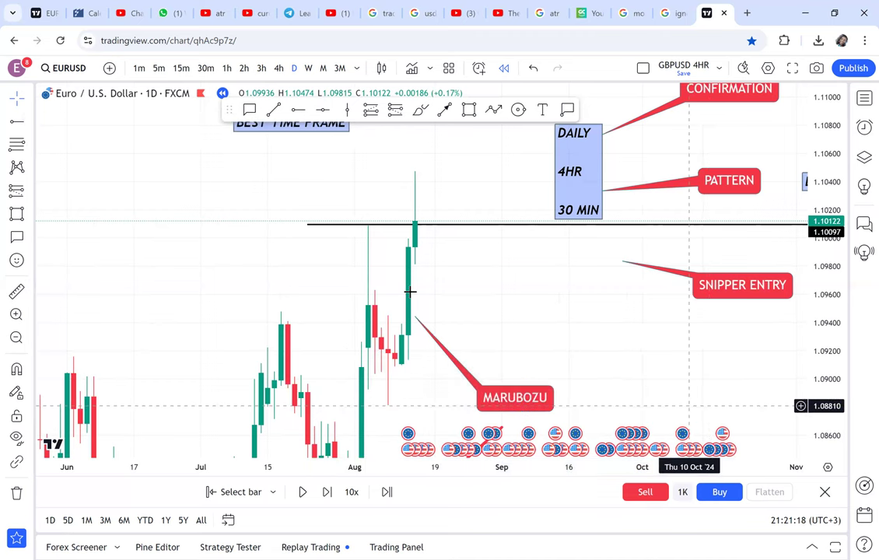
Advance the replay by one daily candle and measure the price range from the horizontal ray down to the new candle's low.
{"action": "left_click", "coordinate": [327, 492]}
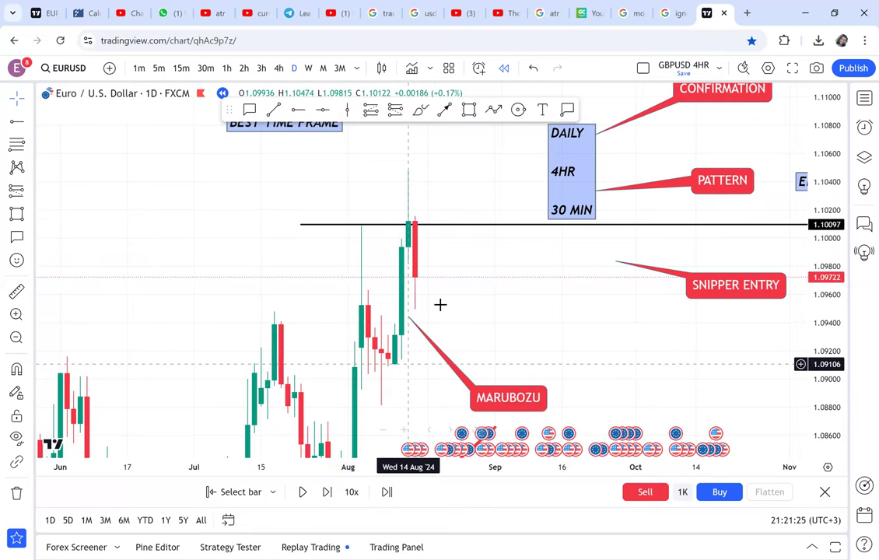
{"action": "scroll", "coordinate": [440, 304], "scroll_direction": "up", "scroll_amount": 1}
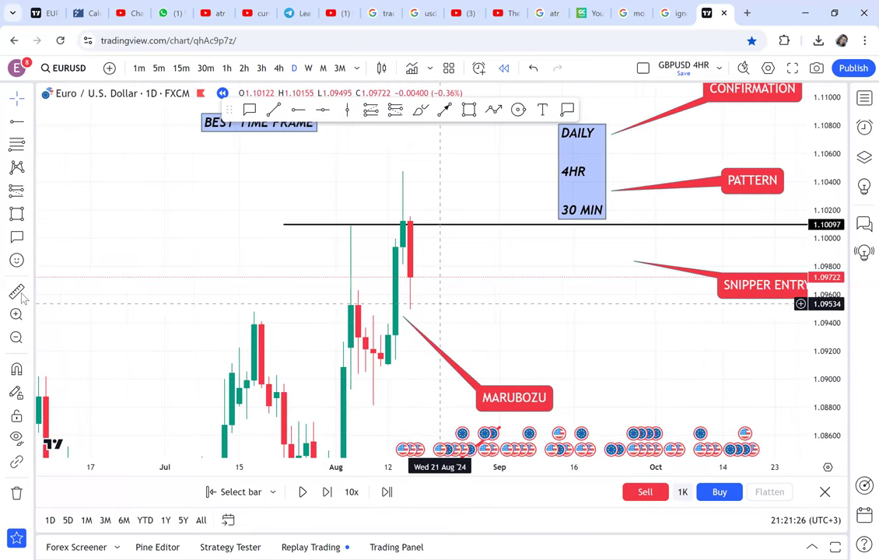
{"action": "scroll", "coordinate": [431, 221], "scroll_direction": "up", "scroll_amount": 1}
{"action": "left_click", "coordinate": [431, 220], "text": "shift"}
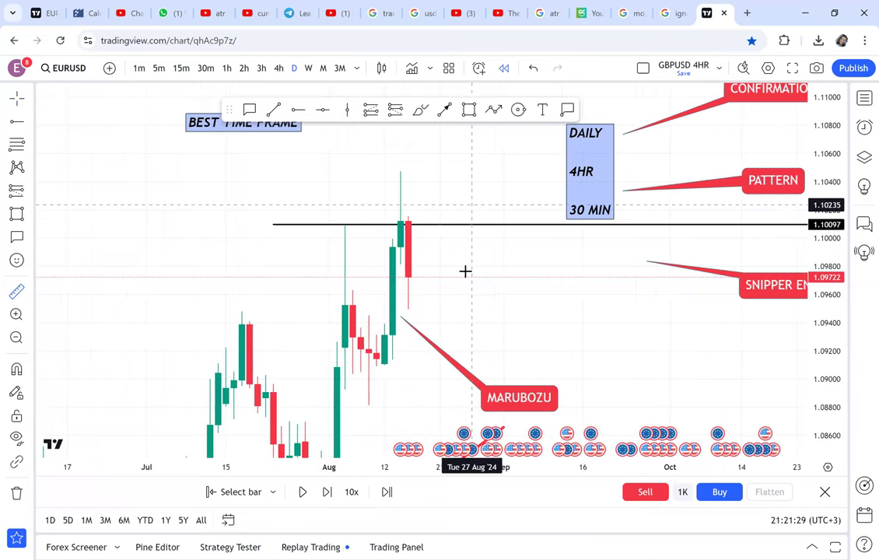
{"action": "left_click", "coordinate": [495, 311]}
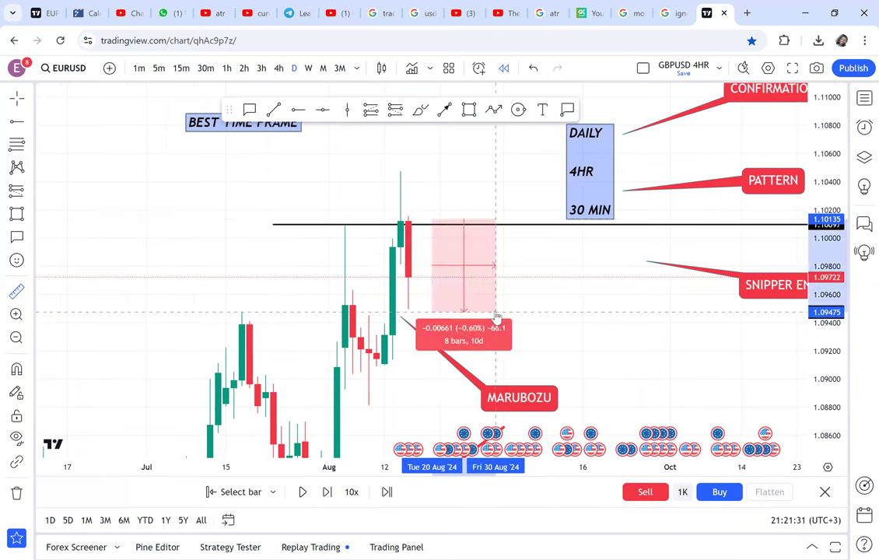
{"action": "left_click", "coordinate": [582, 272]}
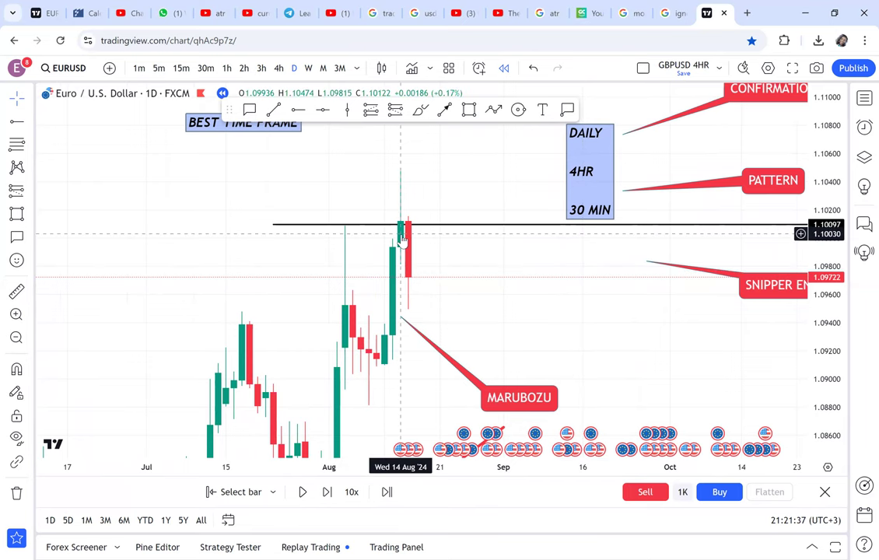
Add a callout reading RETRACEMENT that points at the latest red daily candle below the horizontal ray.
{"action": "scroll", "coordinate": [401, 239], "scroll_direction": "up", "scroll_amount": 1}
{"action": "scroll", "coordinate": [401, 239], "scroll_direction": "up", "scroll_amount": 1}
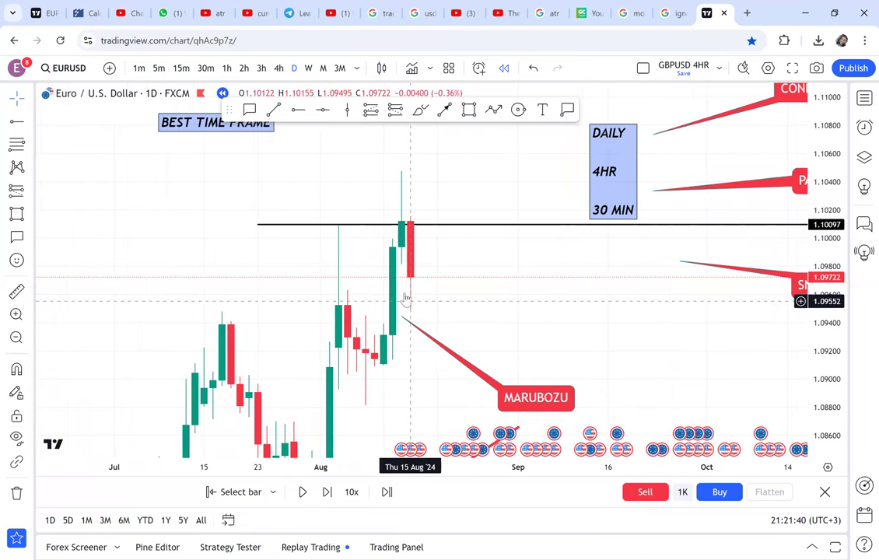
{"action": "left_click", "coordinate": [250, 111]}
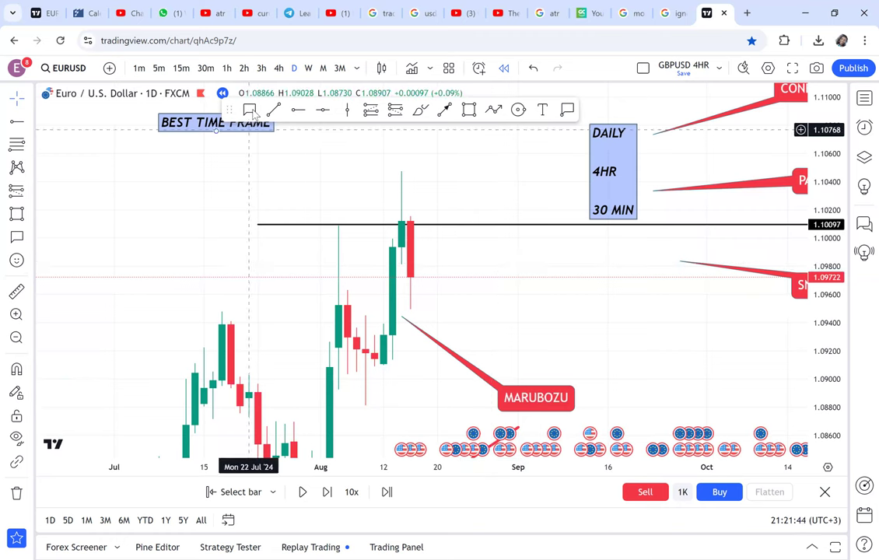
{"action": "left_click", "coordinate": [504, 274]}
{"action": "type", "text": "RETRACEMENT"}
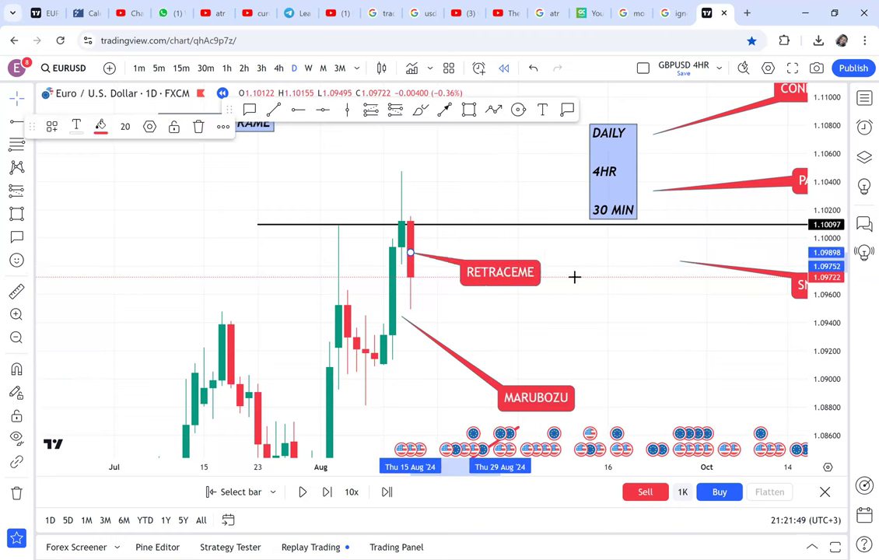
Switch the chart to the 4-hour time frame and move the RETRACEMENT callout clear of the candles.
{"action": "left_click_drag", "start_coordinate": [613, 303], "coordinate": [557, 319]}
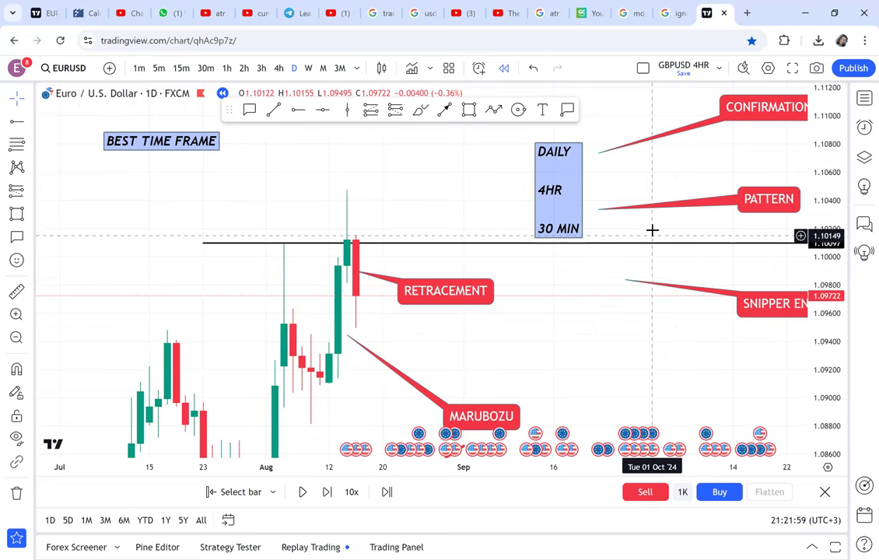
{"action": "left_click", "coordinate": [278, 68]}
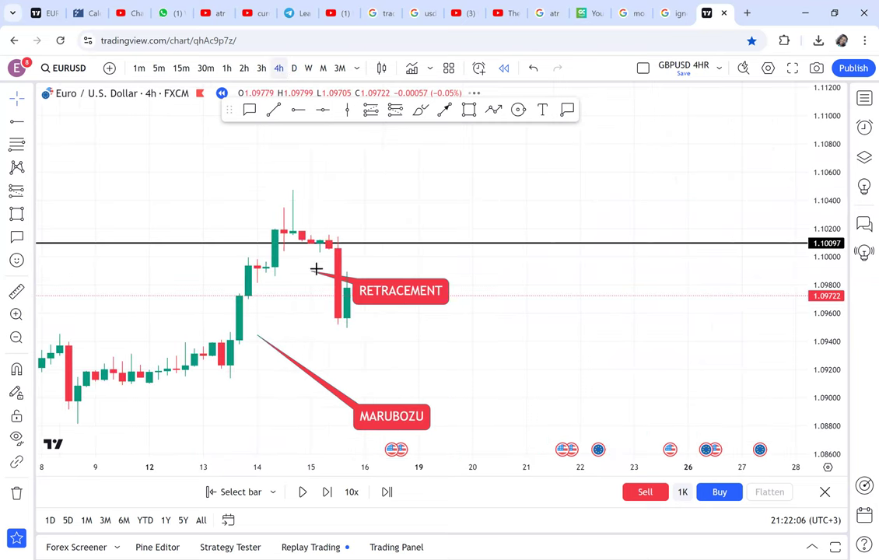
{"action": "left_click_drag", "start_coordinate": [391, 288], "coordinate": [486, 279]}
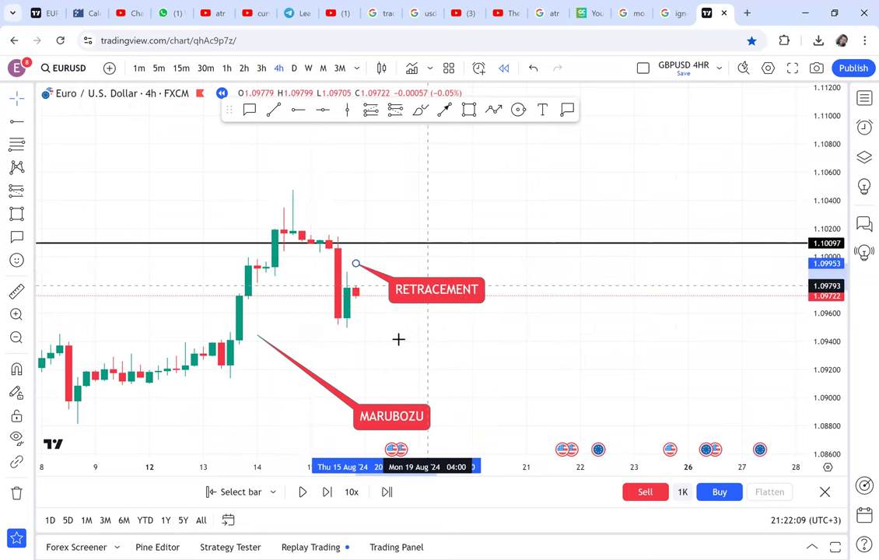
{"action": "left_click_drag", "start_coordinate": [825, 351], "coordinate": [771, 201]}
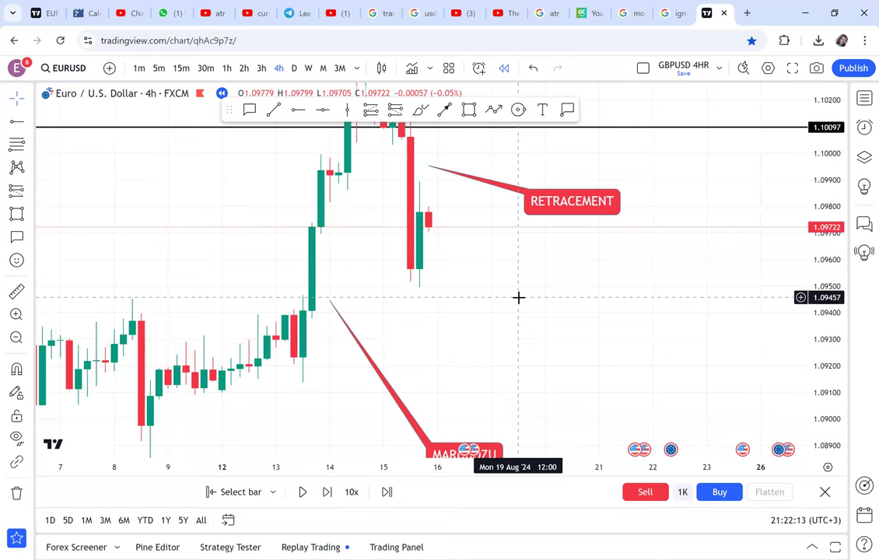
Switch the chart to the daily time frame and move the BUY OR SELL note above the CONFIRMATION callout.
{"action": "left_click_drag", "start_coordinate": [697, 221], "coordinate": [621, 323]}
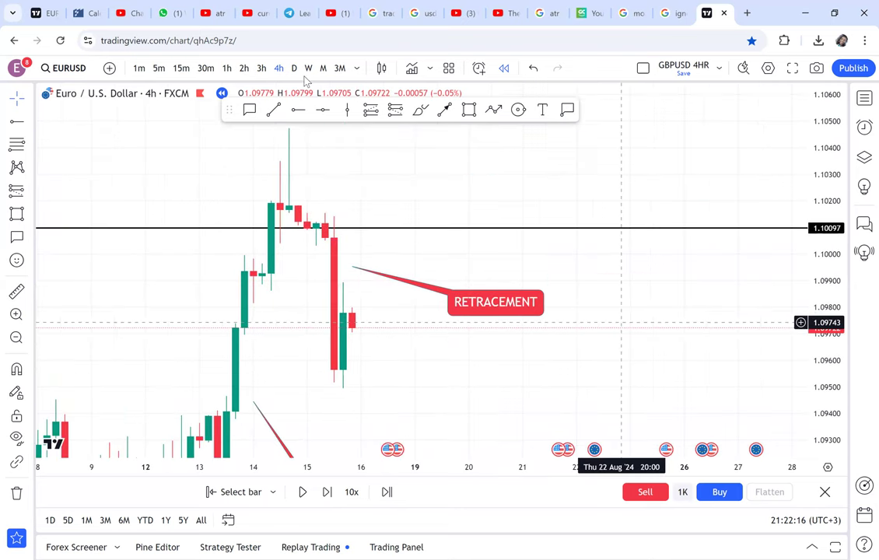
{"action": "left_click", "coordinate": [293, 69]}
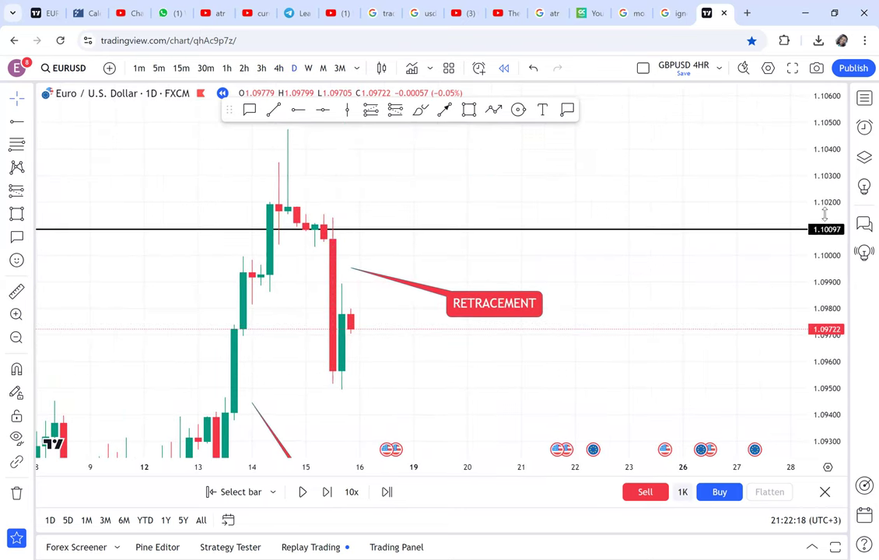
{"action": "double_click", "coordinate": [490, 383]}
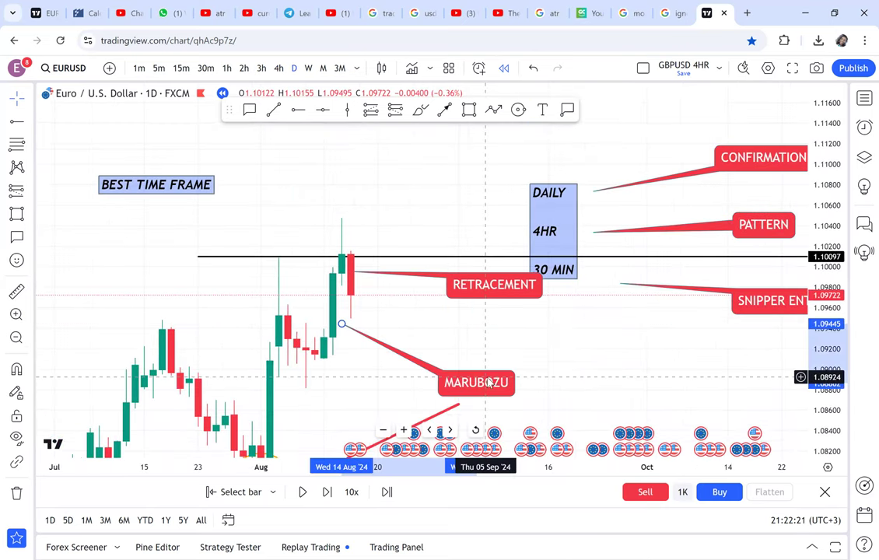
{"action": "left_click_drag", "start_coordinate": [629, 333], "coordinate": [756, 162]}
{"action": "left_click_drag", "start_coordinate": [628, 357], "coordinate": [677, 337]}
{"action": "left_click_drag", "start_coordinate": [784, 184], "coordinate": [497, 193]}
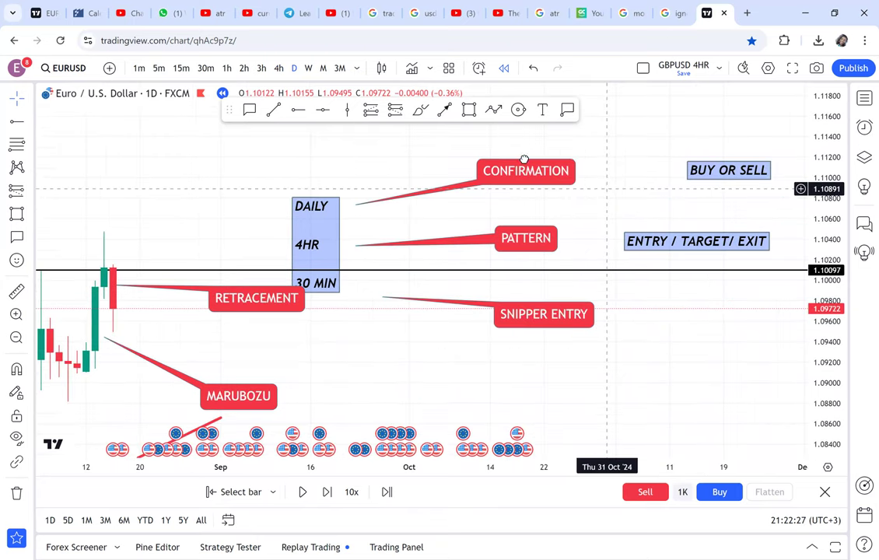
{"action": "left_click_drag", "start_coordinate": [714, 171], "coordinate": [516, 145]}
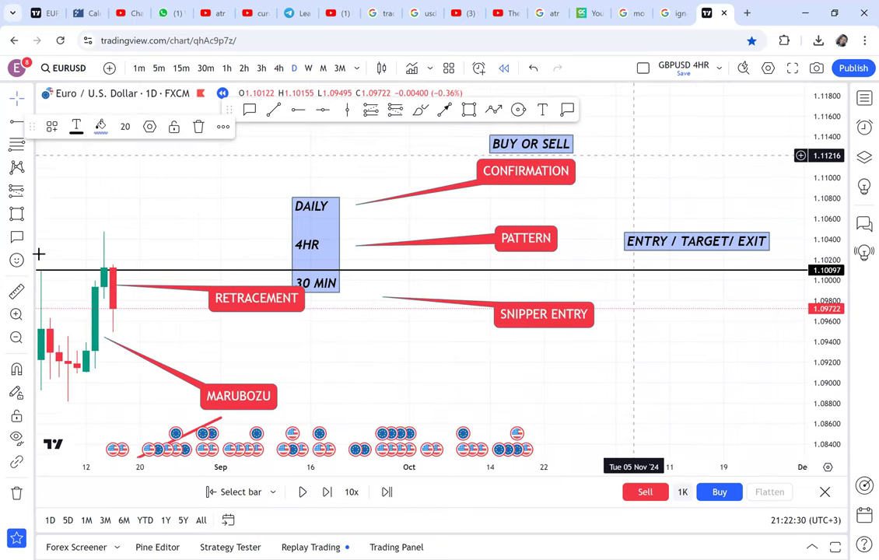
{"action": "left_click_drag", "start_coordinate": [38, 254], "coordinate": [34, 266]}
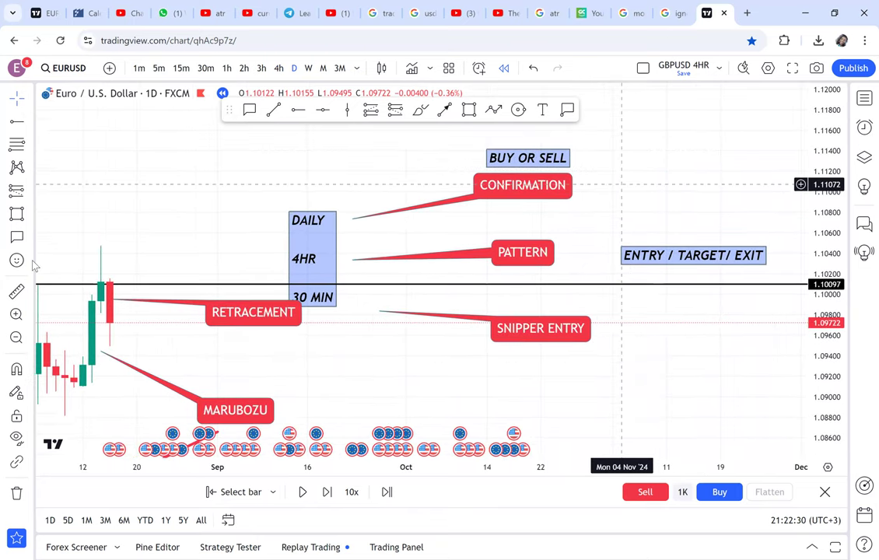
Place a red X icon over the BUY OR SELL note.
{"action": "left_click", "coordinate": [76, 184]}
{"action": "left_click", "coordinate": [554, 158]}
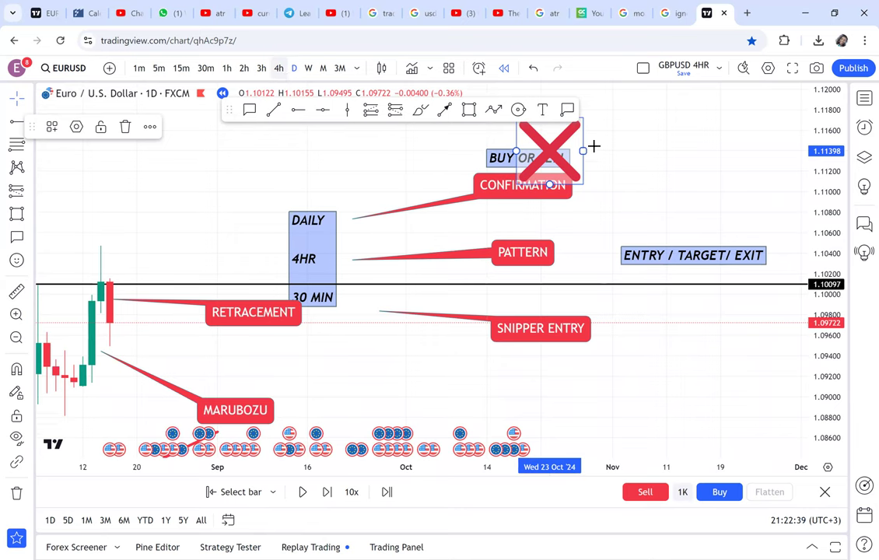
Add a text note reading BUY DOUBLE BOTTOM above the ENTRY / TARGET/ EXIT note.
{"action": "left_click_drag", "start_coordinate": [433, 173], "coordinate": [373, 192]}
{"action": "left_click", "coordinate": [542, 110]}
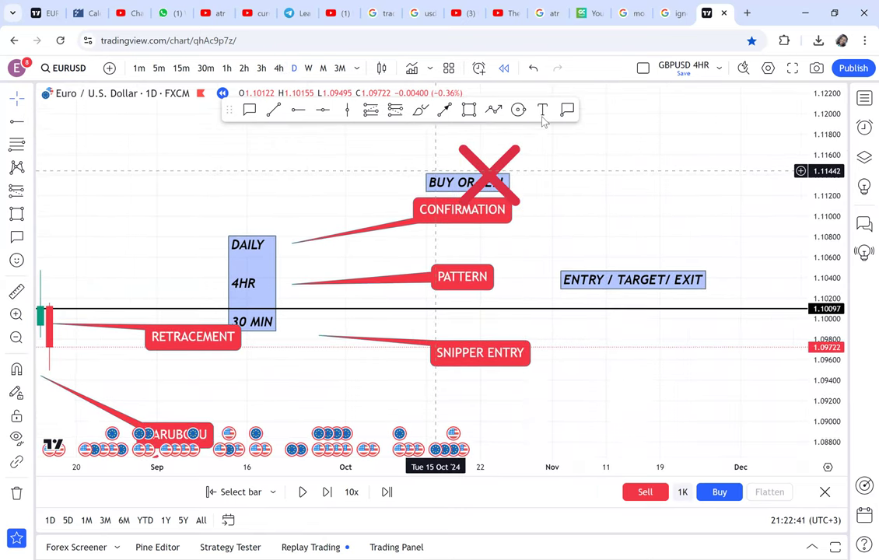
{"action": "left_click", "coordinate": [589, 189]}
{"action": "type", "text": "B"}
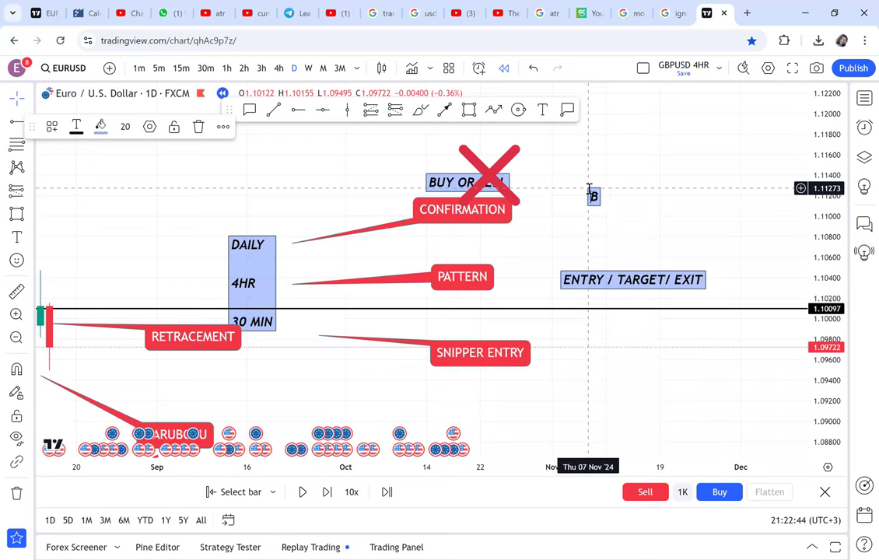
{"action": "type", "text": "UY DO"}
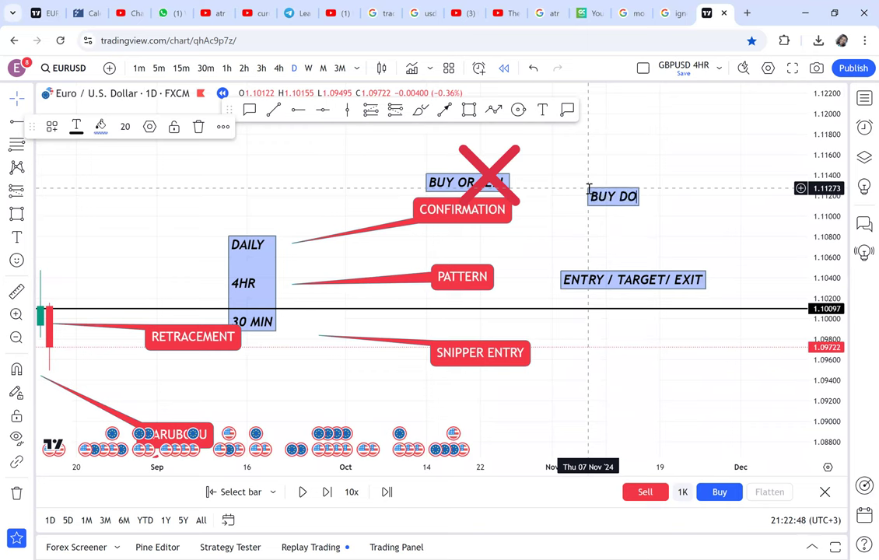
{"action": "type", "text": "UBLE BOTTOM"}
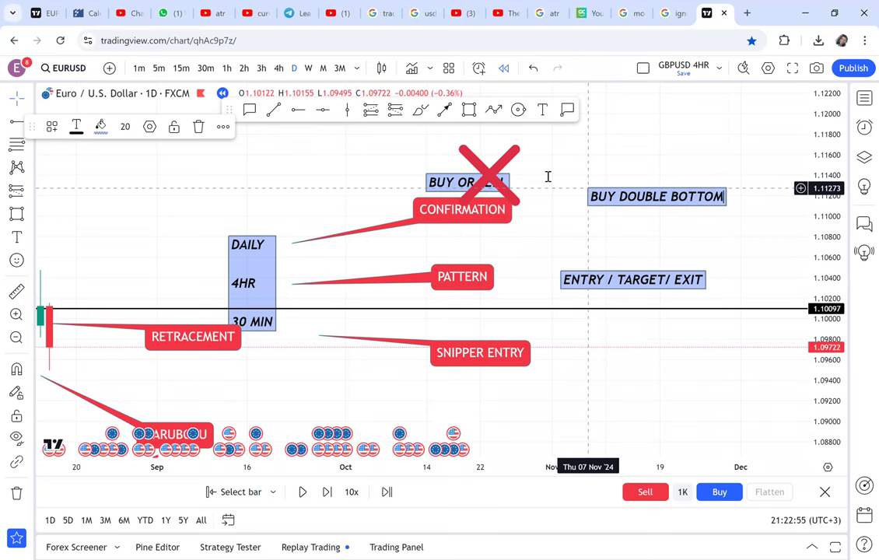
Switch the chart to the 4-hour time frame and remove all drawings.
{"action": "left_click", "coordinate": [282, 69]}
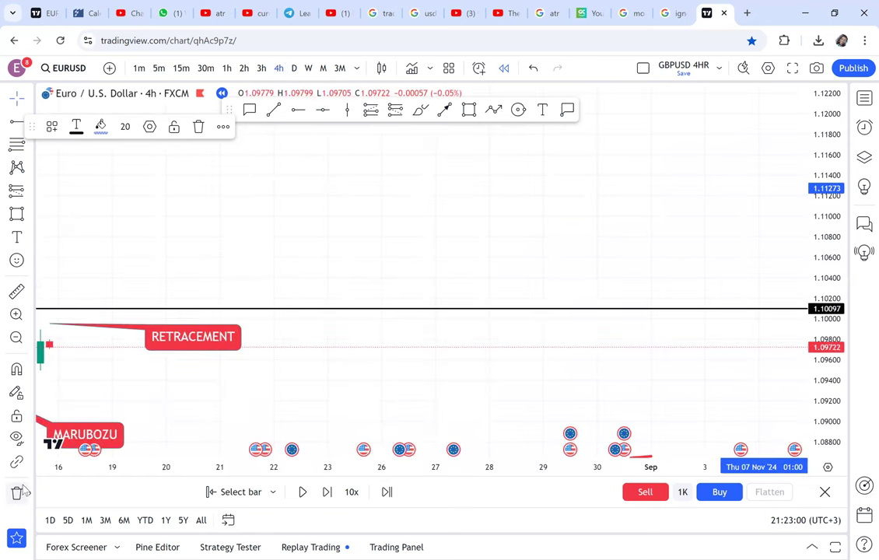
{"action": "left_click", "coordinate": [19, 492]}
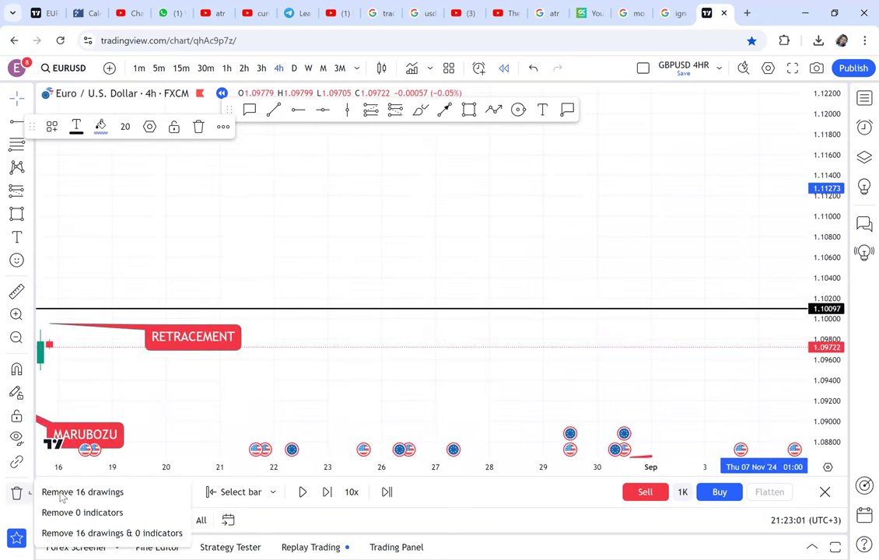
{"action": "double_click", "coordinate": [832, 340]}
{"action": "left_click_drag", "start_coordinate": [310, 284], "coordinate": [723, 261]}
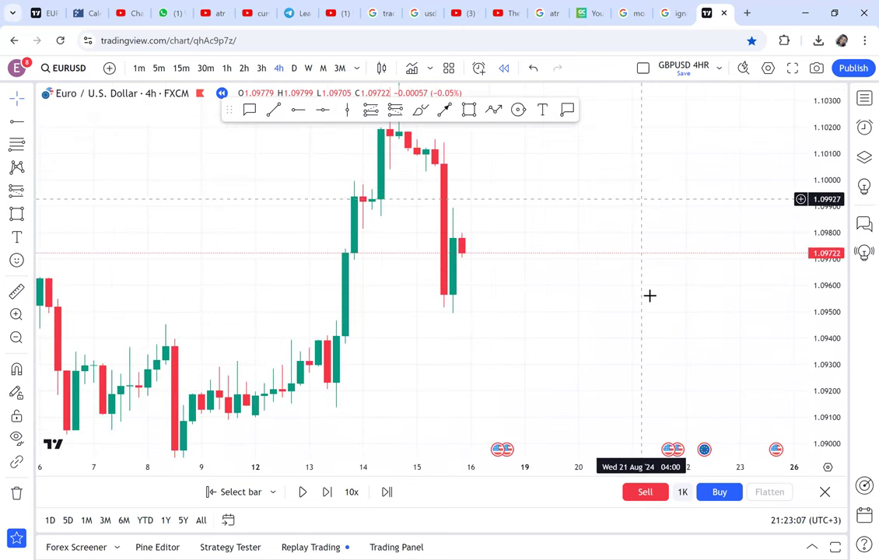
Draw a horizontal ray on the daily chart at about 1.10092, starting at 29 Jul just before the early-August wick high.
{"action": "left_click", "coordinate": [295, 69]}
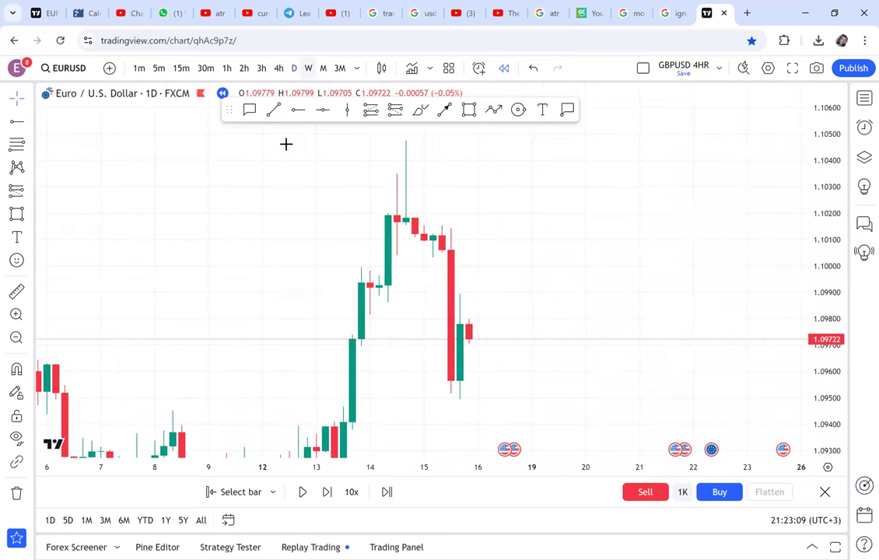
{"action": "left_click", "coordinate": [298, 110]}
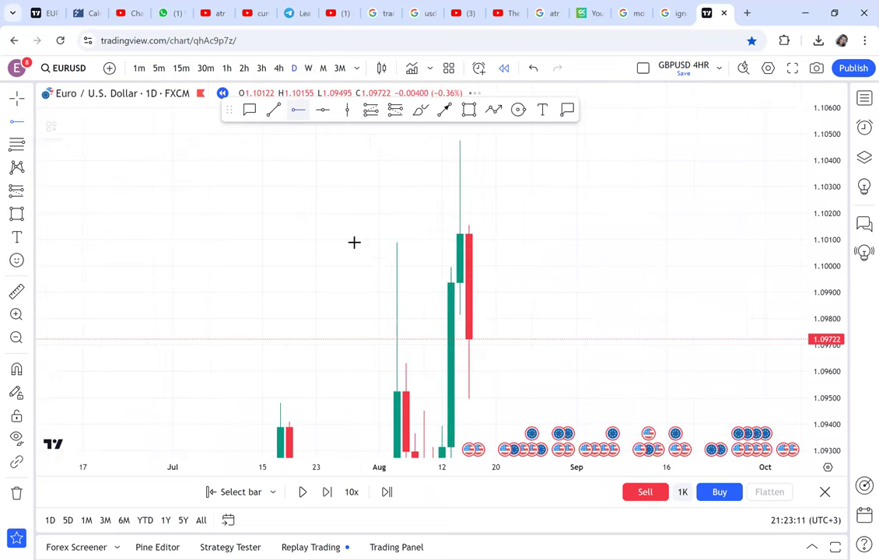
{"action": "left_click", "coordinate": [352, 242]}
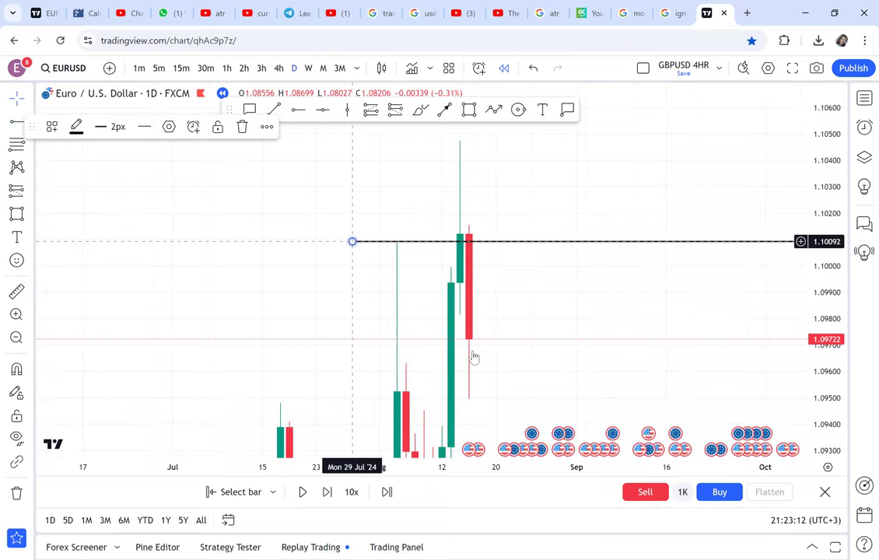
On the 4-hour chart, draw a rectangle zone from about 1.09565 to 1.09496, spanning 13 Aug 08:00 to 19 Aug 12:00.
{"action": "left_click", "coordinate": [279, 70]}
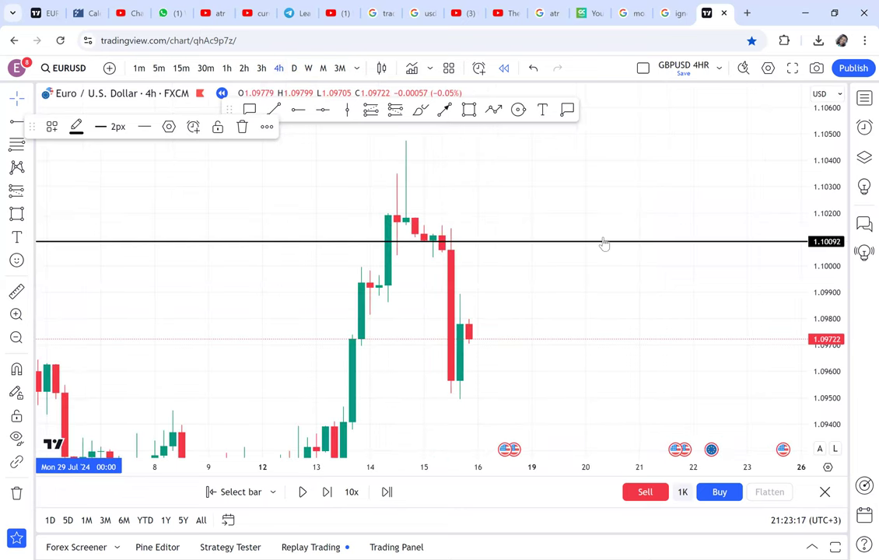
{"action": "left_click", "coordinate": [470, 114]}
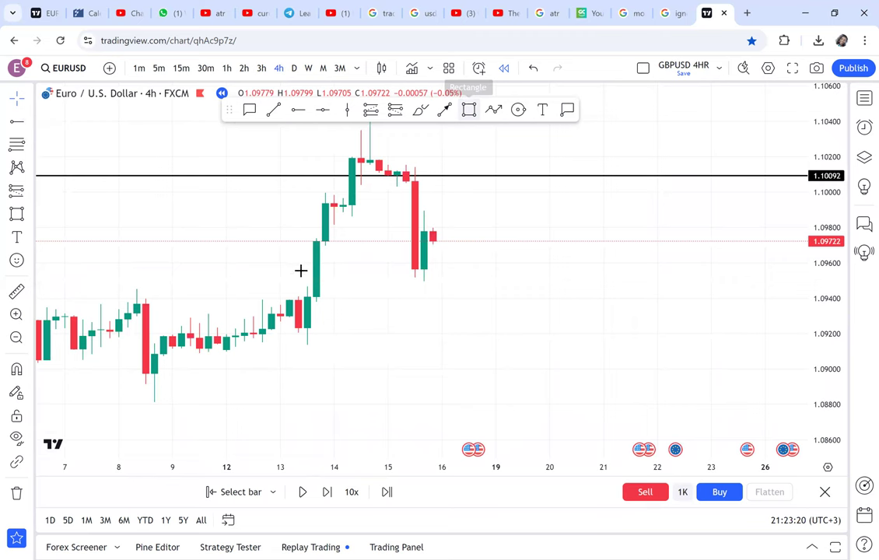
{"action": "left_click_drag", "start_coordinate": [298, 269], "coordinate": [522, 279]}
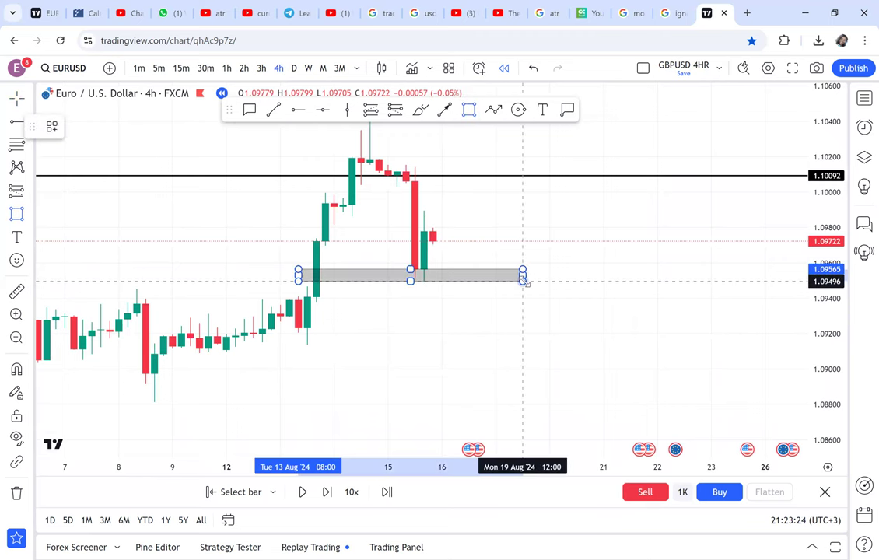
{"action": "key", "text": "Escape"}
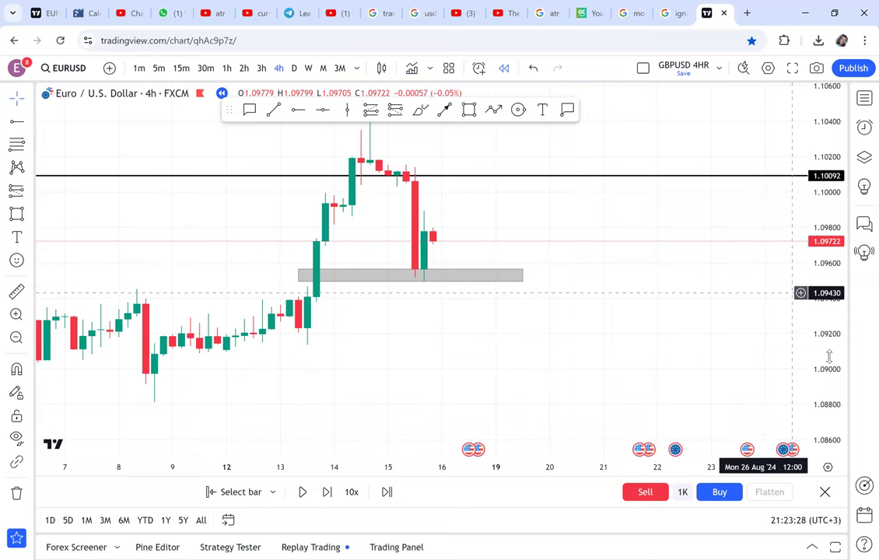
{"action": "left_click_drag", "start_coordinate": [557, 212], "coordinate": [590, 243]}
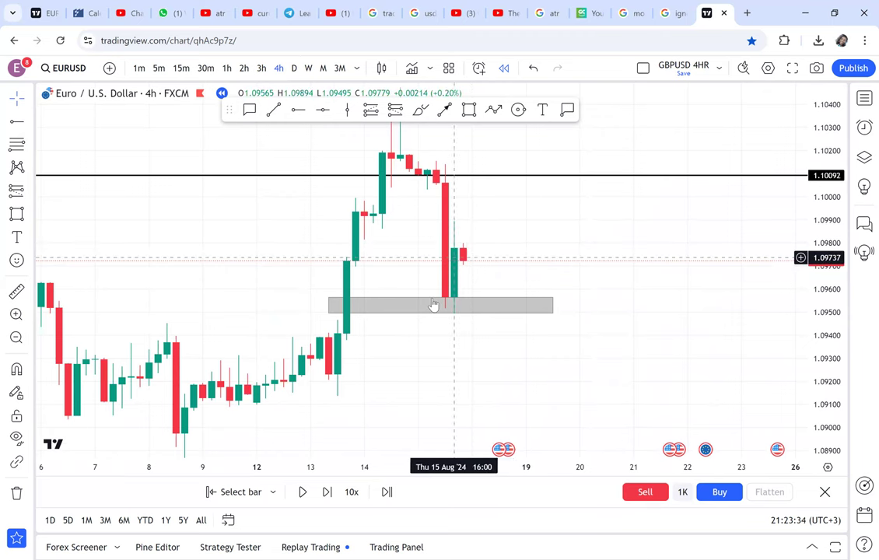
On the 3-hour chart, circle the 13 Aug candles crossing the rectangle zone and the 15 Aug wick that reaches into it.
{"action": "left_click", "coordinate": [261, 68]}
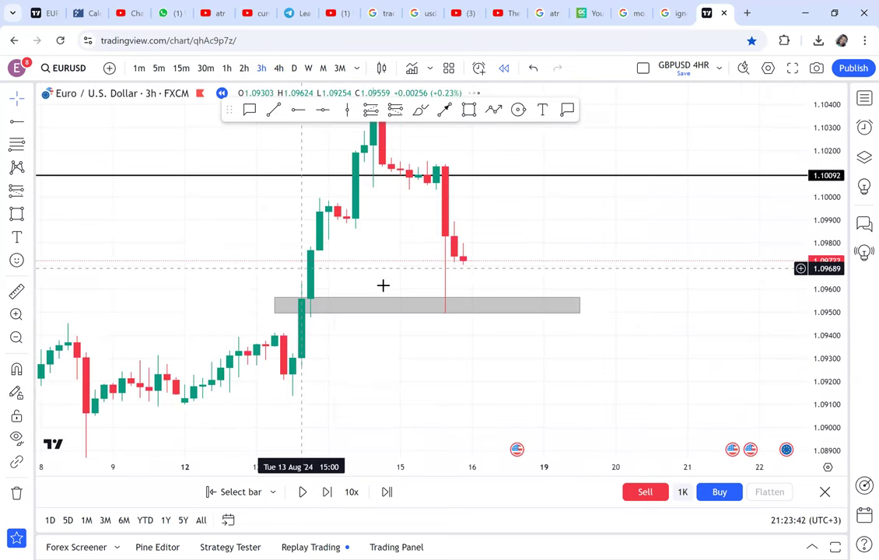
{"action": "left_click", "coordinate": [518, 109]}
{"action": "left_click", "coordinate": [310, 301]}
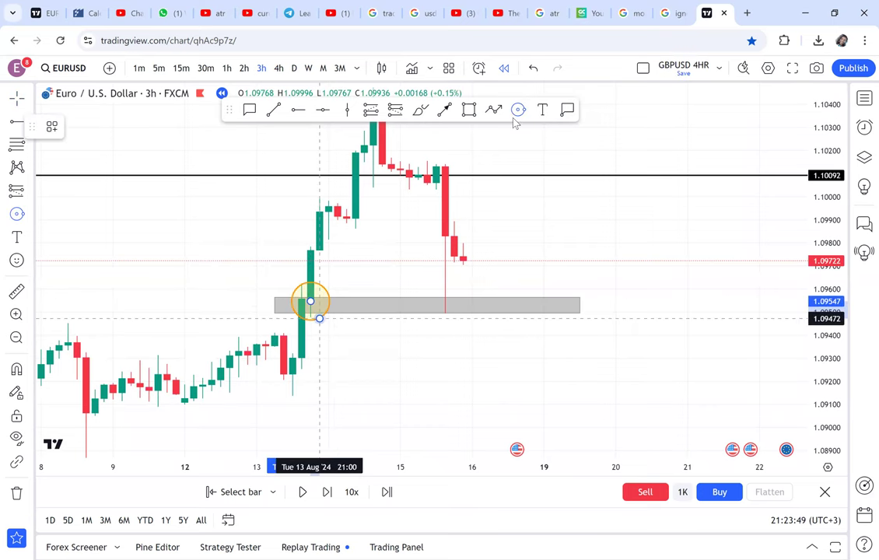
{"action": "left_click", "coordinate": [516, 113]}
{"action": "left_click", "coordinate": [444, 298]}
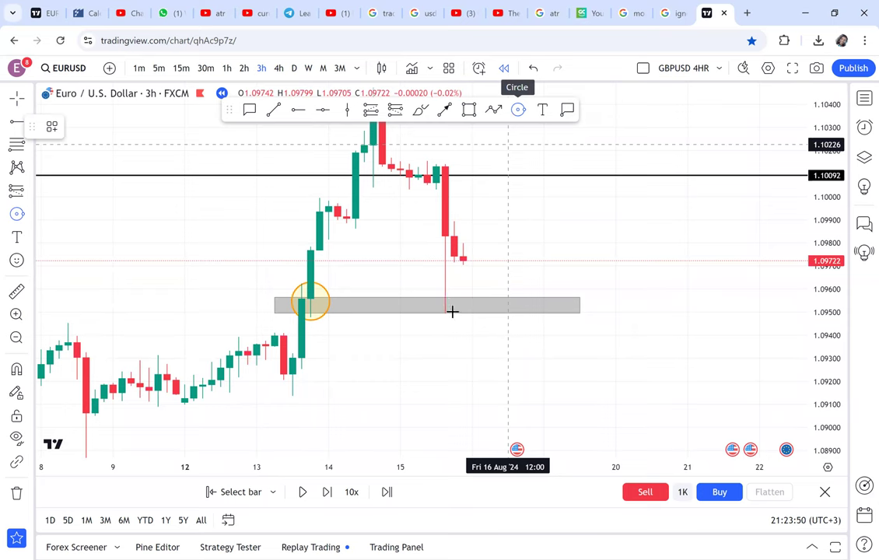
{"action": "left_click", "coordinate": [454, 311]}
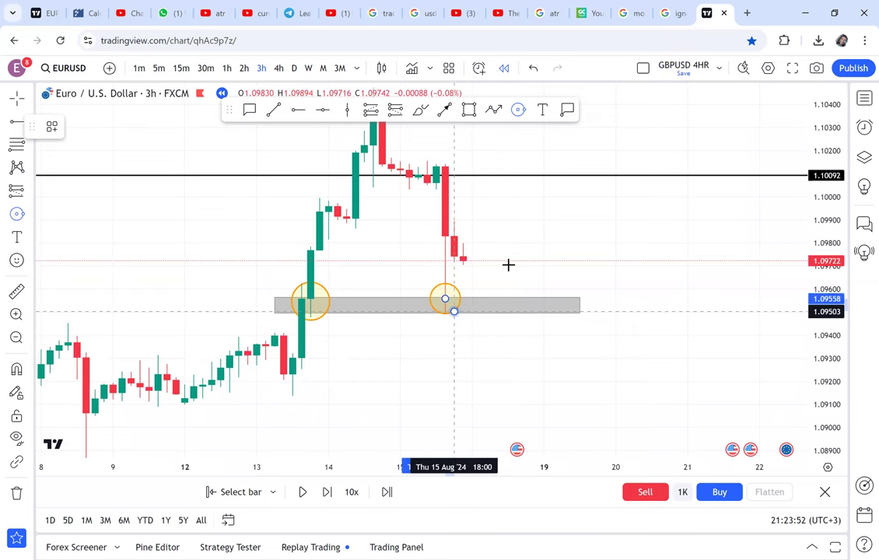
On the 4-hour chart, sketch a horizontal ray at about 1.09806 and a small circle around the 14 Aug candle's lower wick, removing both.
{"action": "left_click", "coordinate": [280, 70]}
{"action": "left_click", "coordinate": [279, 69]}
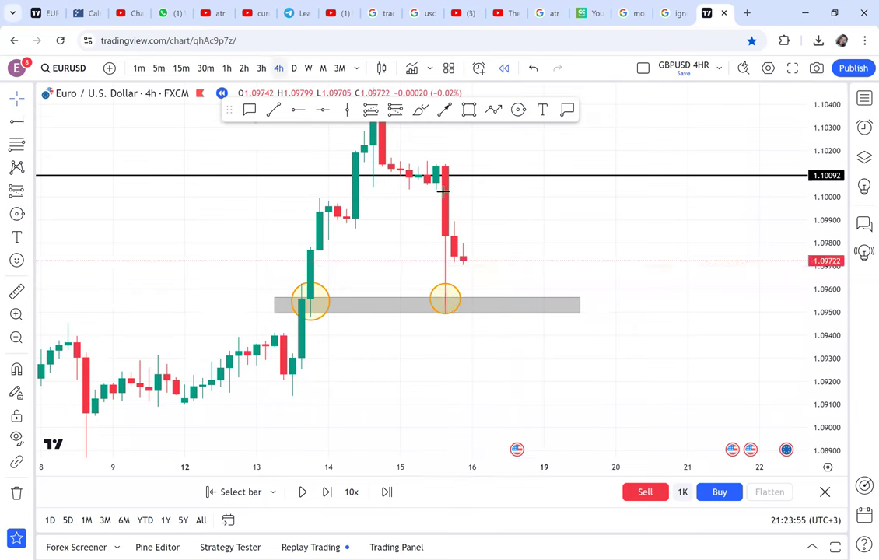
{"action": "left_click", "coordinate": [298, 110]}
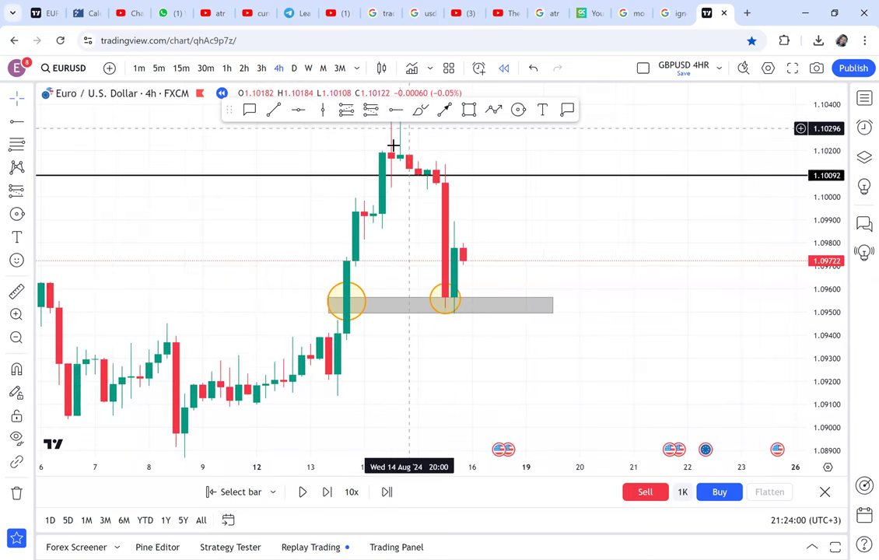
{"action": "left_click", "coordinate": [347, 241]}
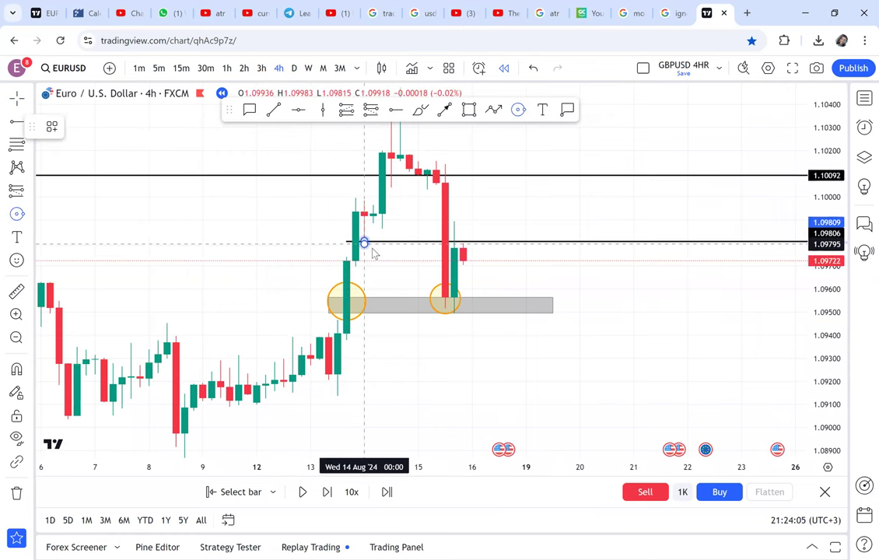
{"action": "left_click_drag", "start_coordinate": [363, 240], "coordinate": [373, 249]}
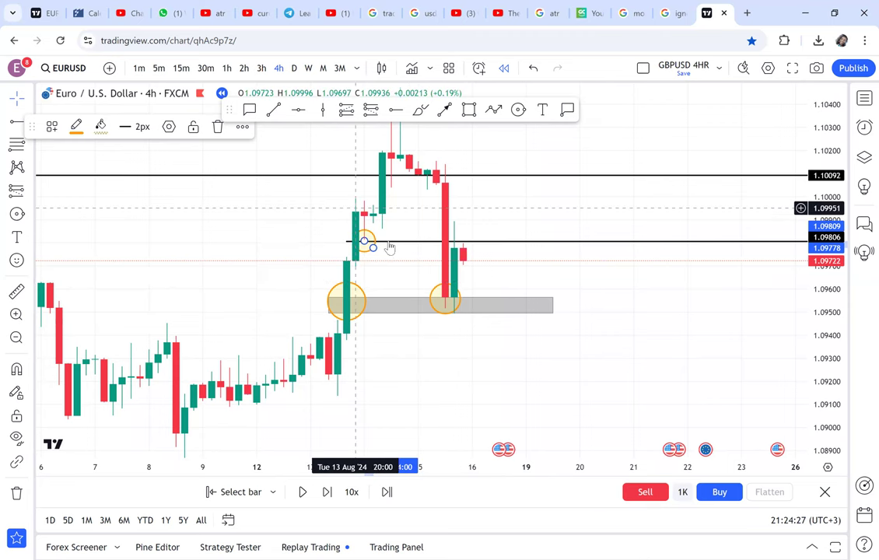
{"action": "key", "text": "Delete"}
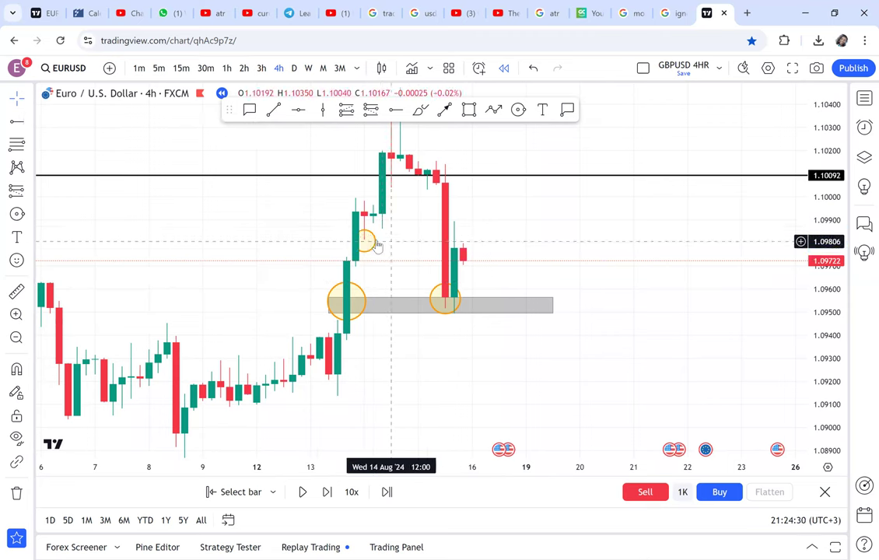
On the 1-hour chart, adjust the rectangle zone to span about 1.09537 to 1.09477, starting at 13 Aug 15:00.
{"action": "left_click", "coordinate": [243, 68]}
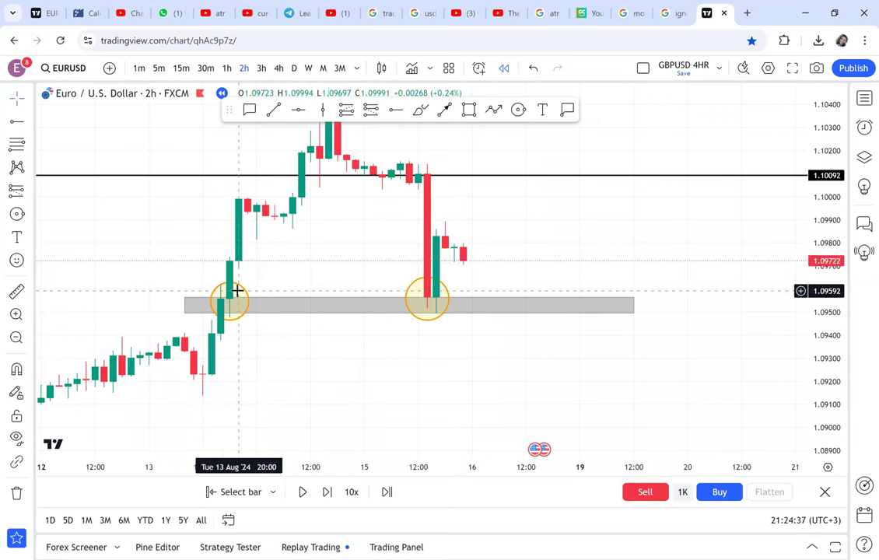
{"action": "left_click", "coordinate": [226, 69]}
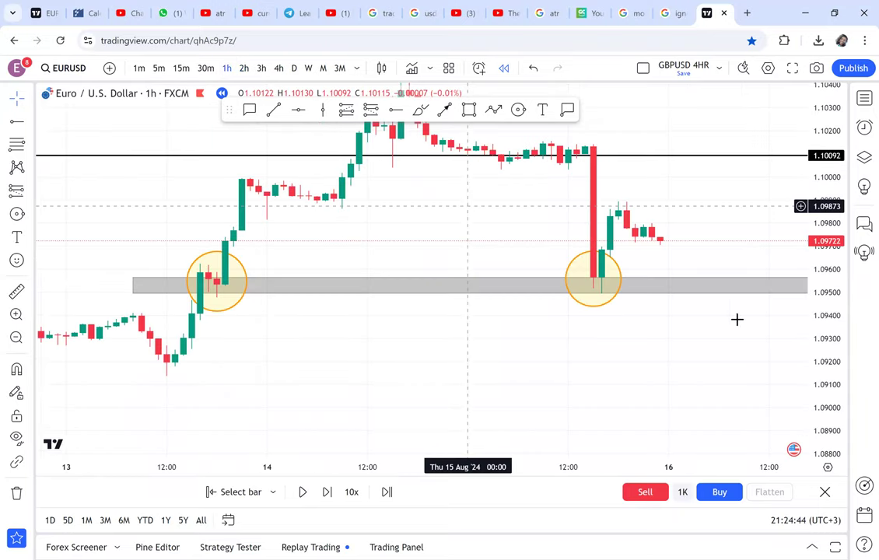
{"action": "left_click_drag", "start_coordinate": [830, 388], "coordinate": [762, 185]}
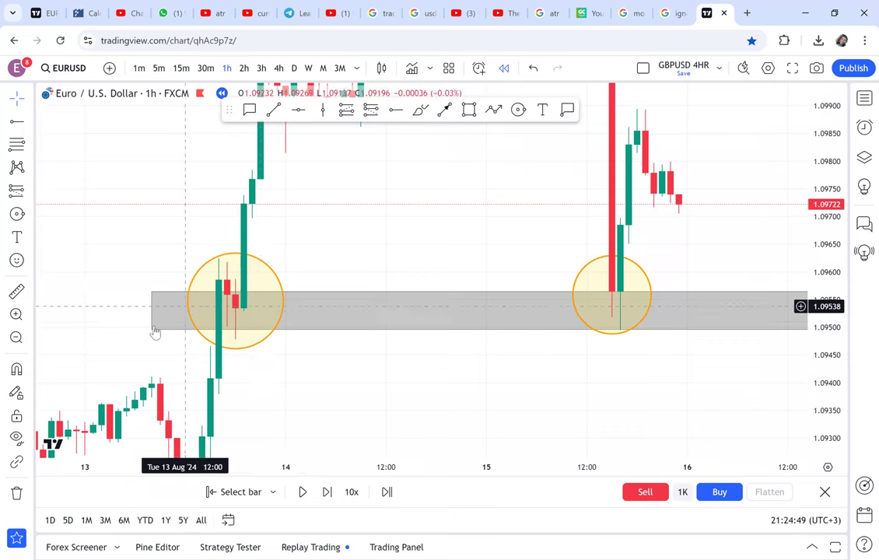
{"action": "left_click_drag", "start_coordinate": [155, 329], "coordinate": [168, 340]}
{"action": "left_click_drag", "start_coordinate": [166, 291], "coordinate": [210, 306]}
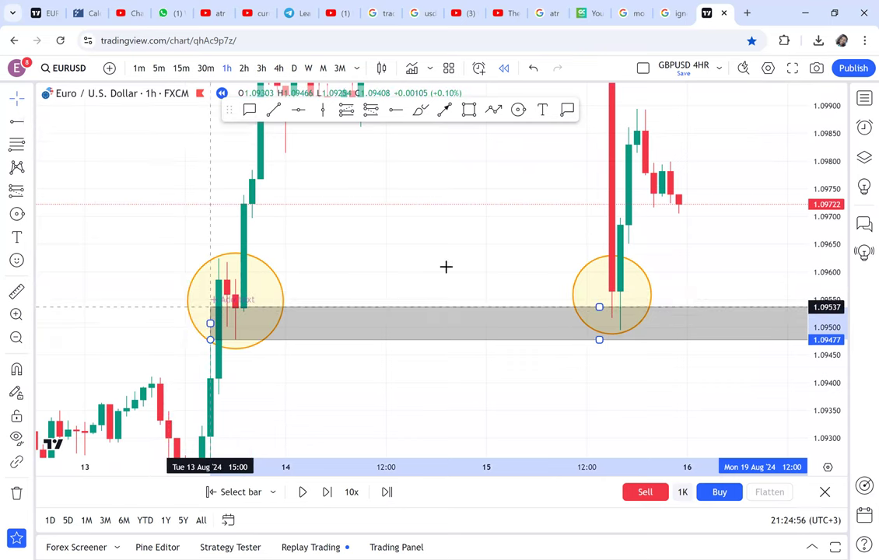
Examine the zone and its two circled lows on the 30-minute, 1-hour, 2-hour, 3-hour, 4-hour and daily charts.
{"action": "left_click_drag", "start_coordinate": [445, 265], "coordinate": [393, 315]}
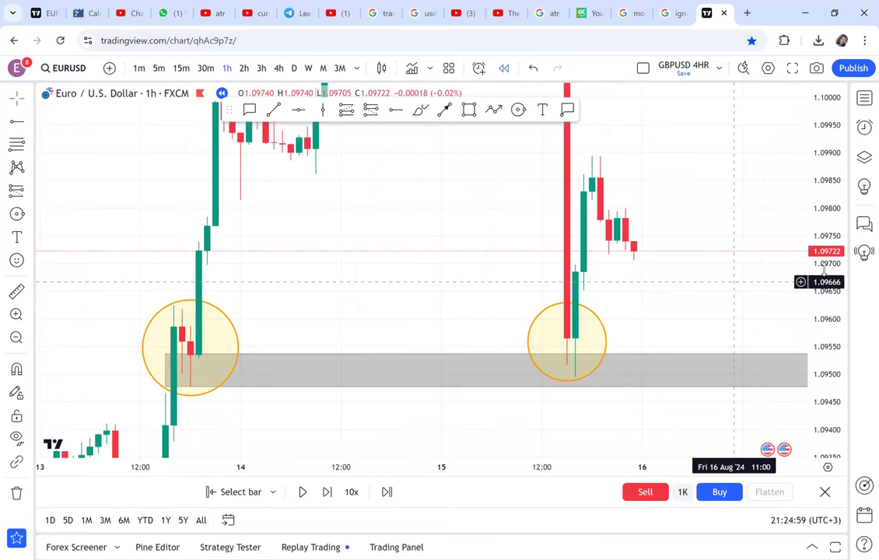
{"action": "scroll", "coordinate": [806, 332], "scroll_direction": "down", "scroll_amount": 3}
{"action": "scroll", "coordinate": [813, 331], "scroll_direction": "up", "scroll_amount": 1}
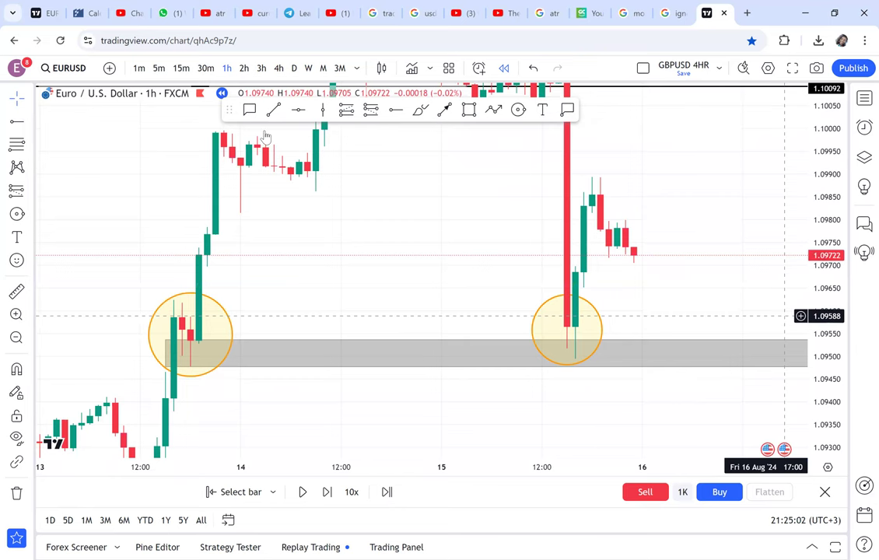
{"action": "left_click", "coordinate": [206, 70]}
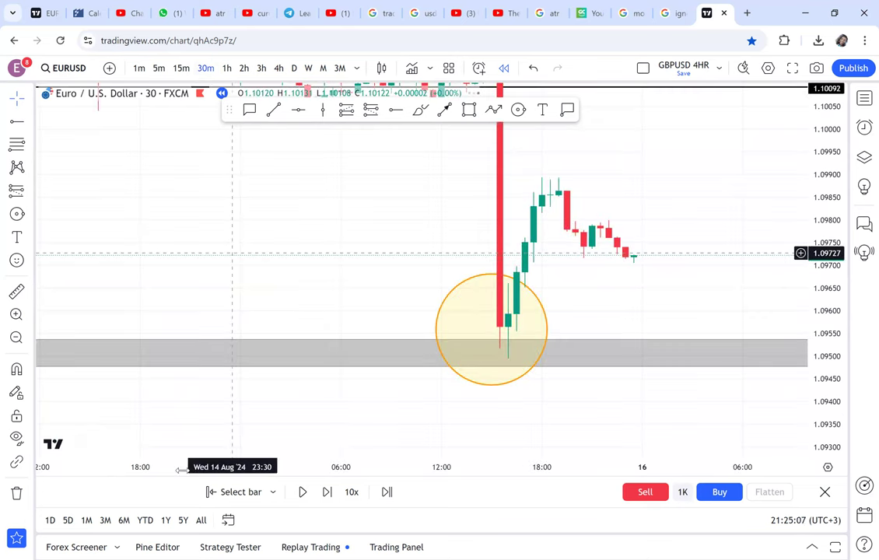
{"action": "left_click", "coordinate": [228, 71]}
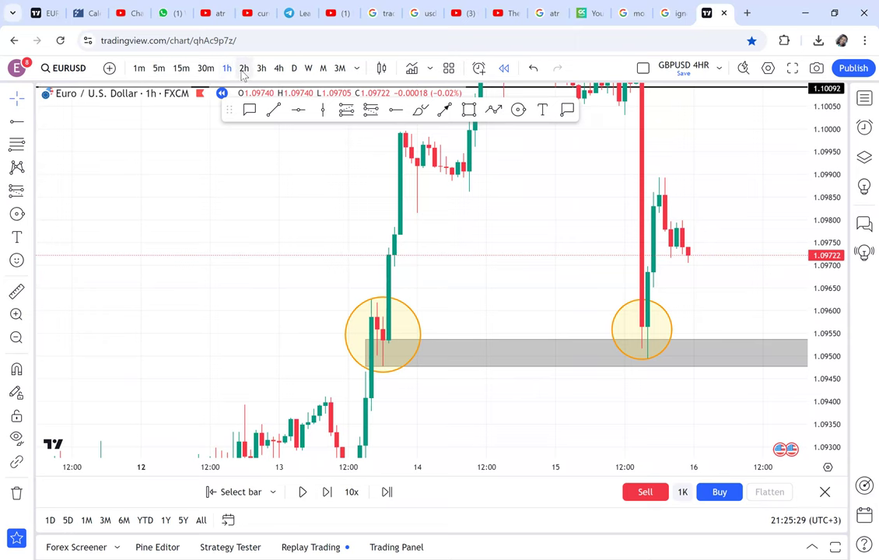
{"action": "left_click", "coordinate": [243, 70]}
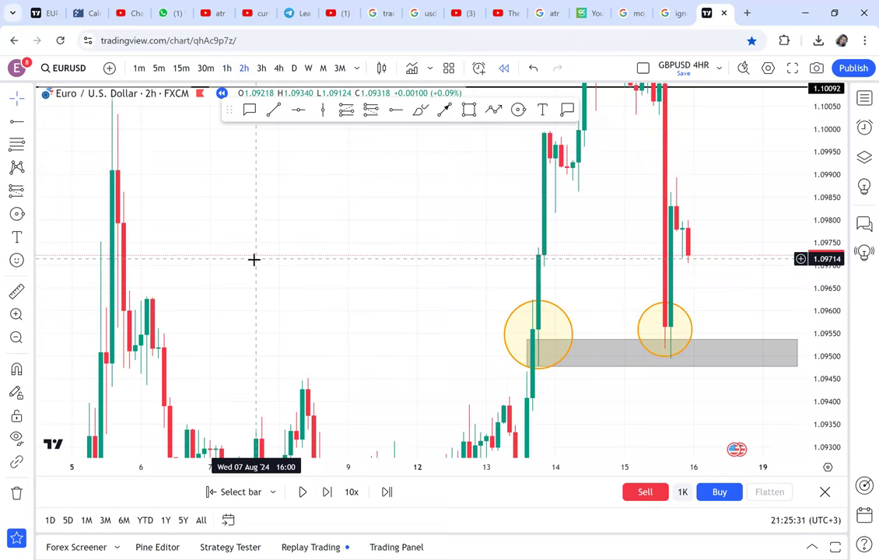
{"action": "left_click", "coordinate": [261, 69]}
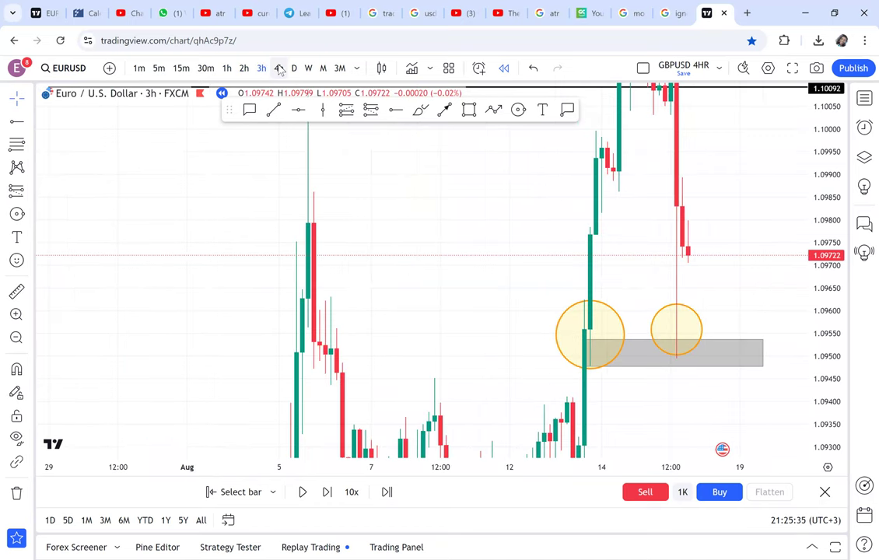
{"action": "left_click", "coordinate": [279, 68]}
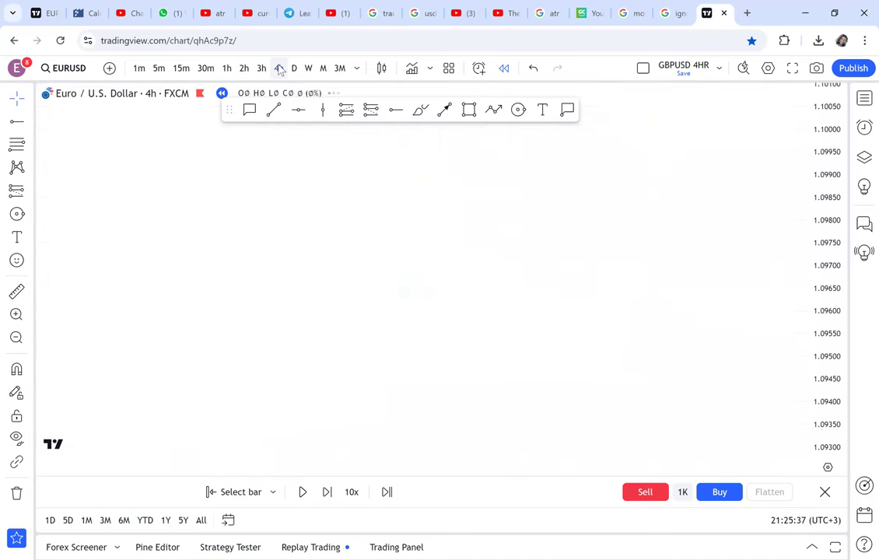
{"action": "left_click", "coordinate": [295, 70]}
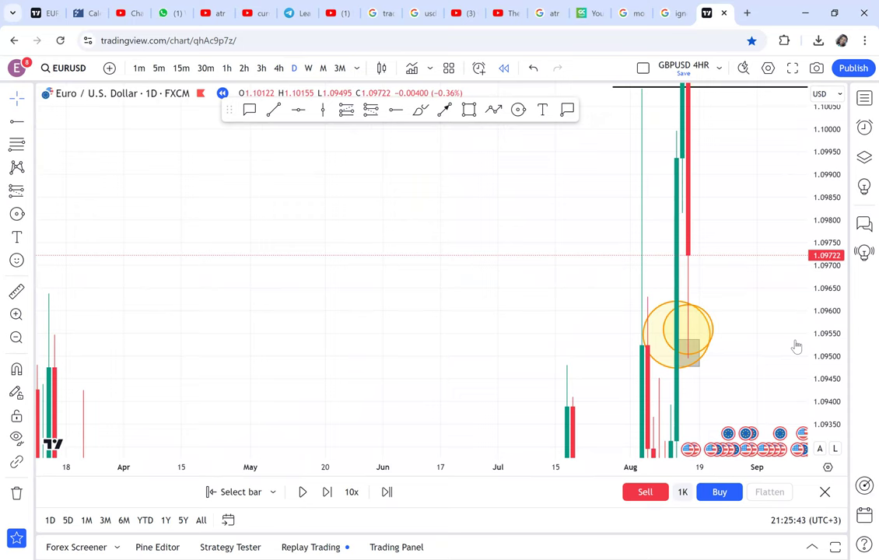
{"action": "left_click_drag", "start_coordinate": [765, 334], "coordinate": [597, 317]}
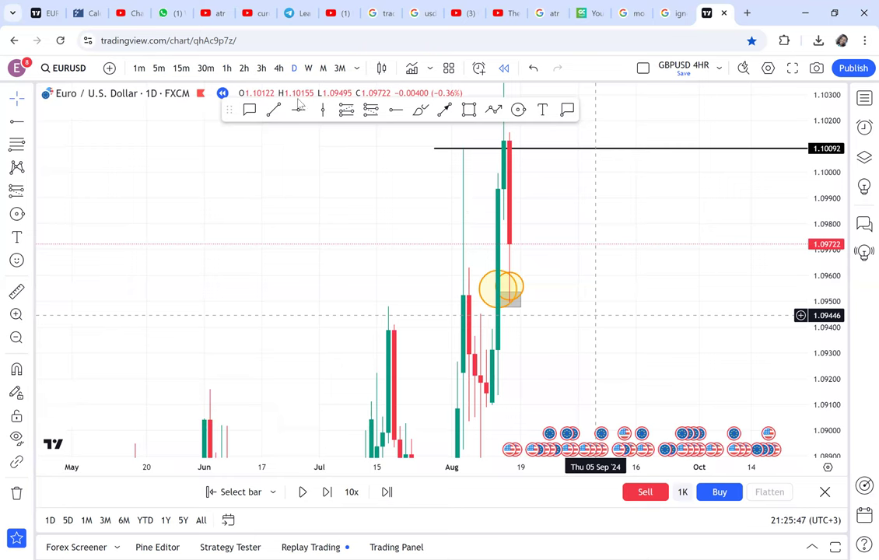
On the 1-hour chart, move the black horizontal line up to the 14 Aug high at about 1.10473.
{"action": "left_click", "coordinate": [279, 69]}
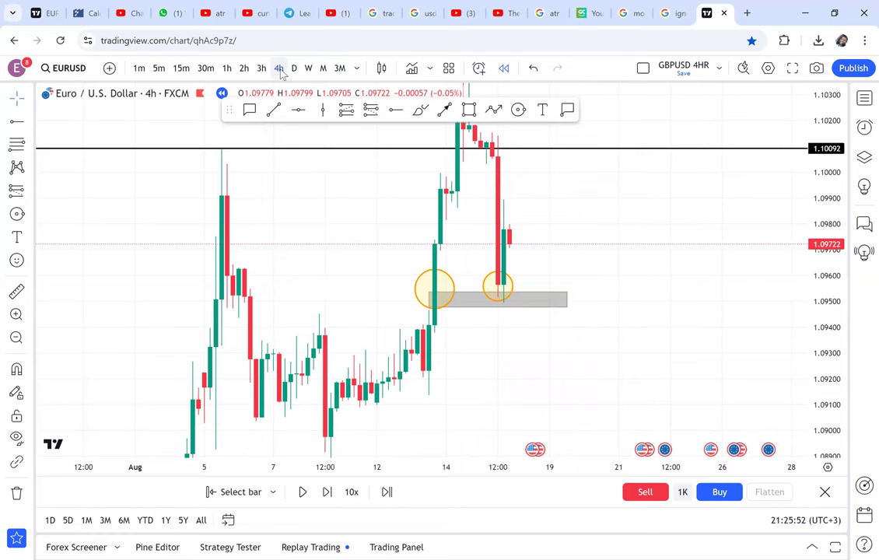
{"action": "left_click", "coordinate": [226, 70]}
{"action": "left_click_drag", "start_coordinate": [577, 288], "coordinate": [594, 192]}
Measure the range from the zone's base up to the black line and place a horizontal line midway, at about 1.09980.
{"action": "left_click", "coordinate": [25, 294]}
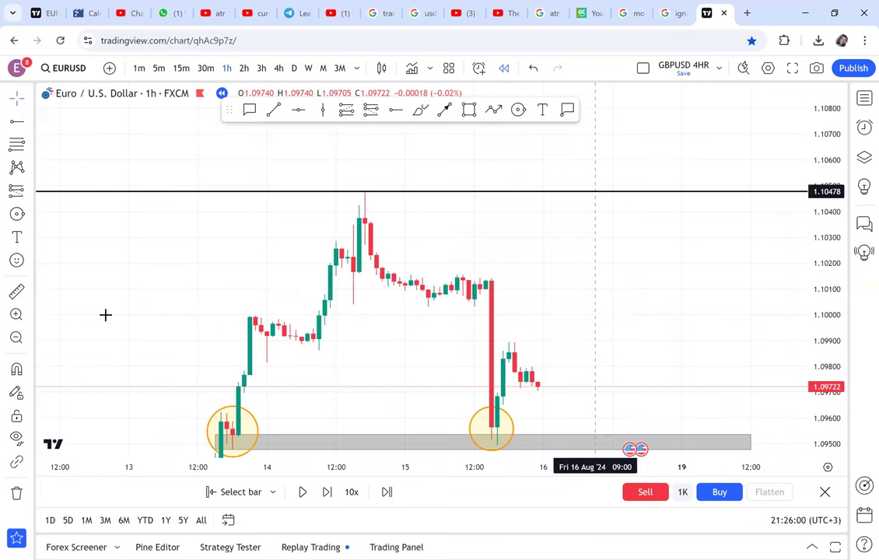
{"action": "left_click", "coordinate": [278, 449]}
{"action": "left_click", "coordinate": [584, 203]}
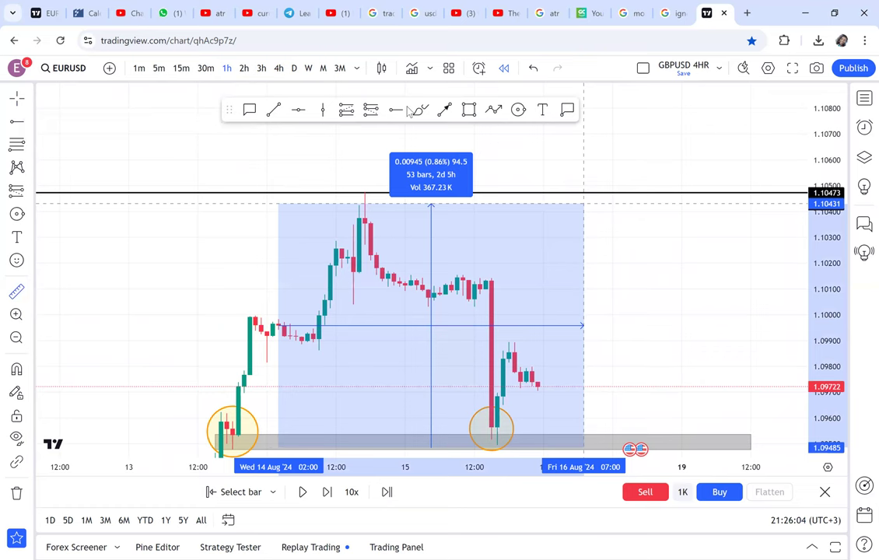
{"action": "left_click", "coordinate": [298, 110]}
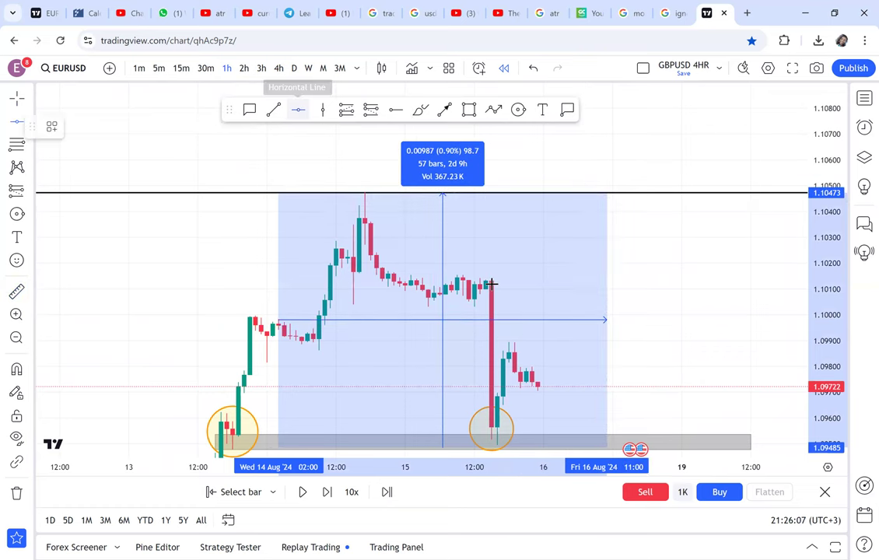
{"action": "left_click", "coordinate": [518, 320]}
Draw a rectangle from the zone's base to the 1.10473 line, spanning 14 Aug 14:00 to 15 Aug 05:00.
{"action": "left_click_drag", "start_coordinate": [546, 225], "coordinate": [544, 148]}
{"action": "left_click_drag", "start_coordinate": [823, 190], "coordinate": [797, 259]}
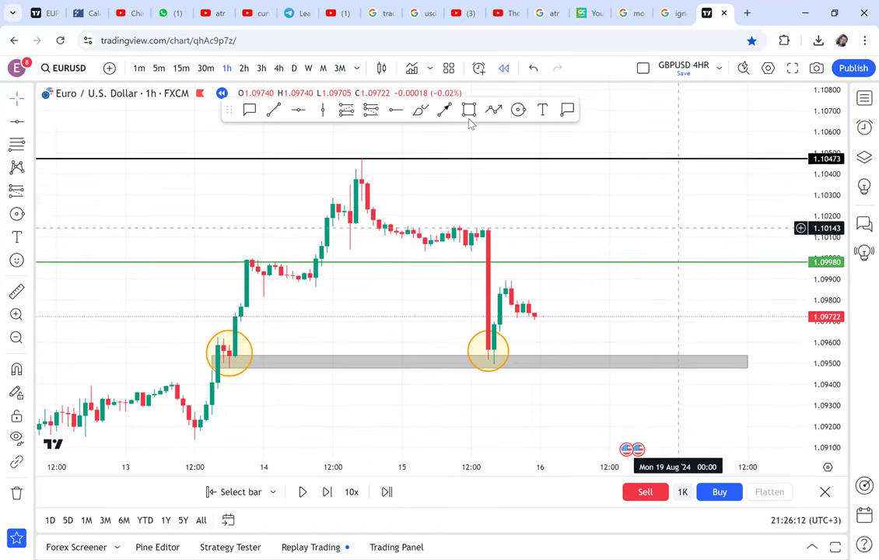
{"action": "left_click", "coordinate": [468, 110]}
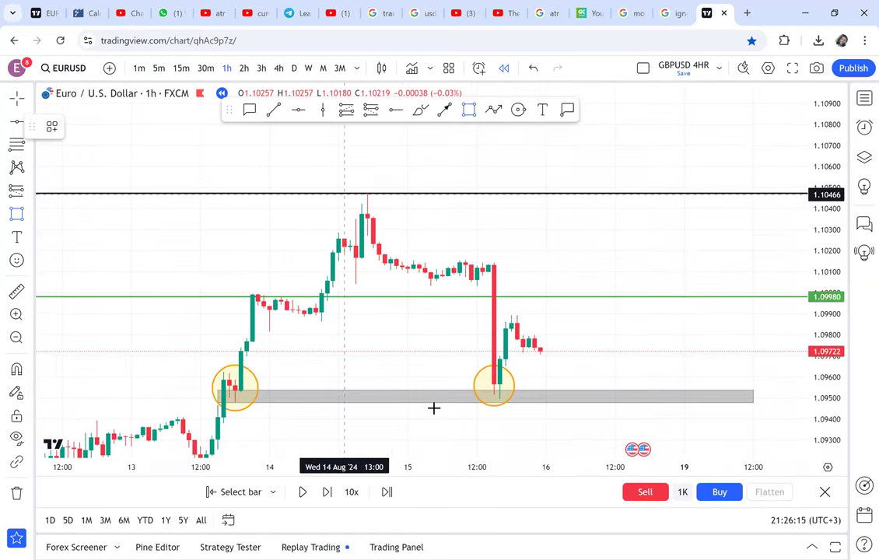
{"action": "left_click_drag", "start_coordinate": [434, 408], "coordinate": [349, 193]}
{"action": "left_click", "coordinate": [479, 372]}
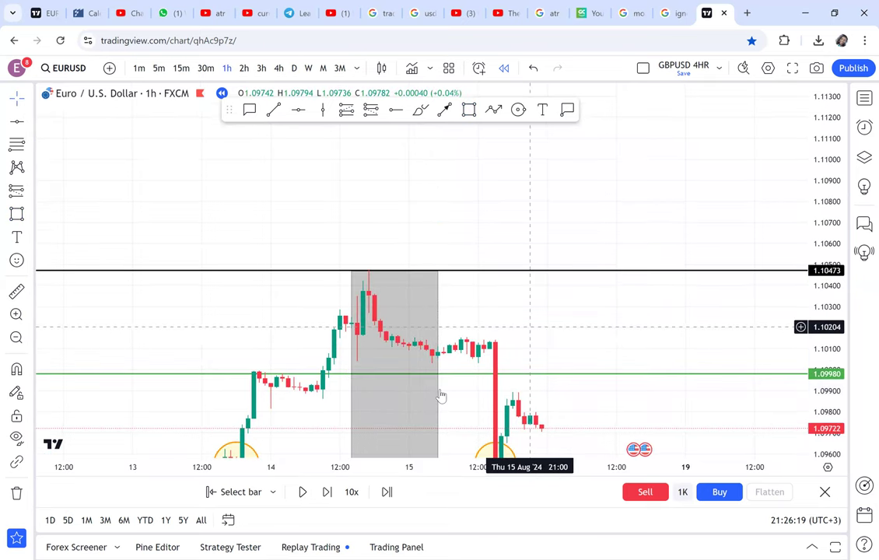
Move the tall rectangle on top of the 1.10473 line and place a horizontal line along its upper edge at about 1.11446.
{"action": "left_click_drag", "start_coordinate": [440, 395], "coordinate": [437, 182]}
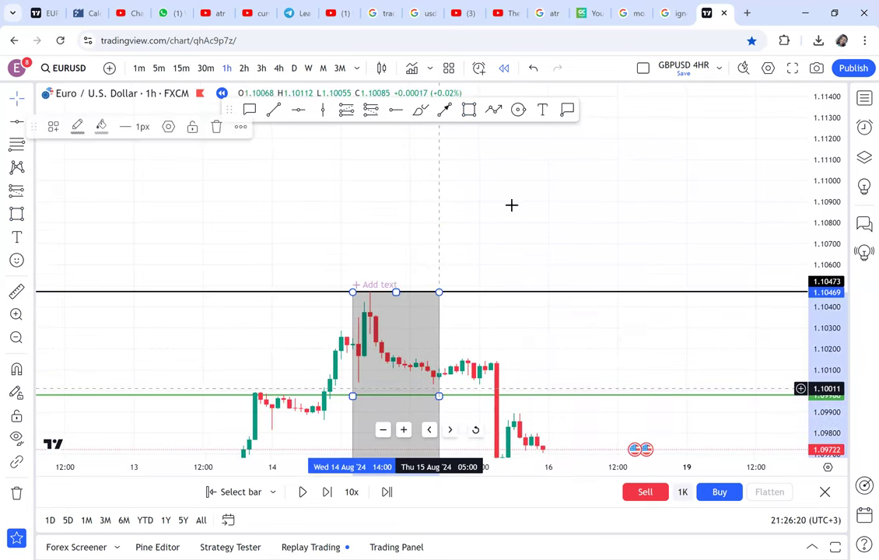
{"action": "left_click_drag", "start_coordinate": [511, 205], "coordinate": [506, 251]}
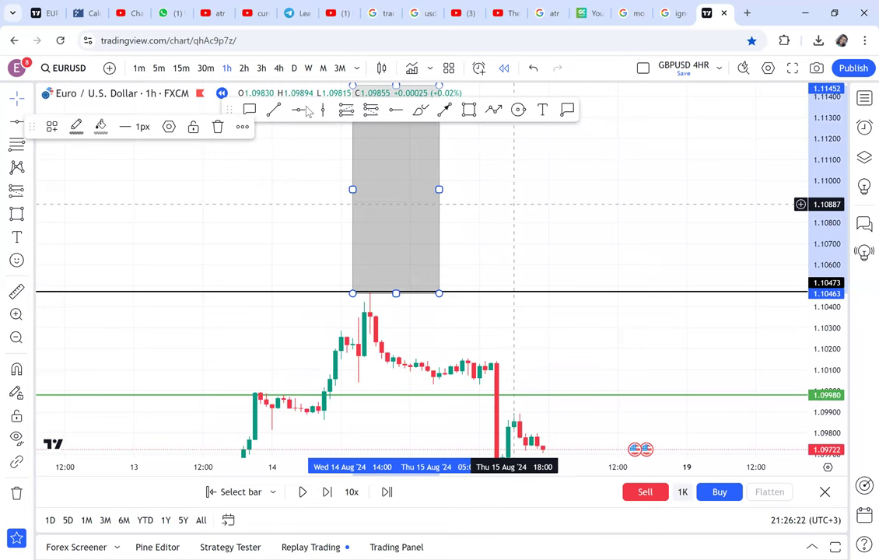
{"action": "left_click", "coordinate": [300, 109]}
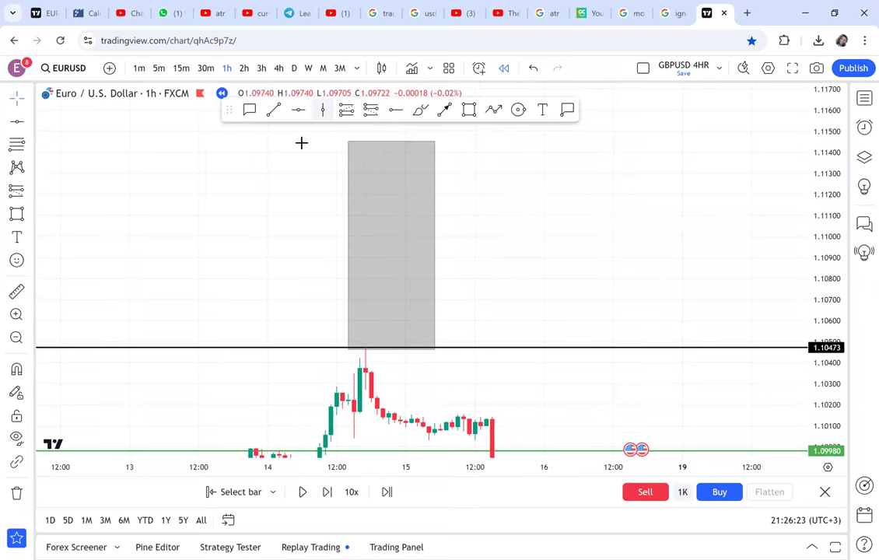
Measure the projected rectangle's height, add a horizontal line midway up it at about 1.10954, and narrow the rectangle from its later side.
{"action": "left_click", "coordinate": [17, 293]}
{"action": "left_click", "coordinate": [220, 347]}
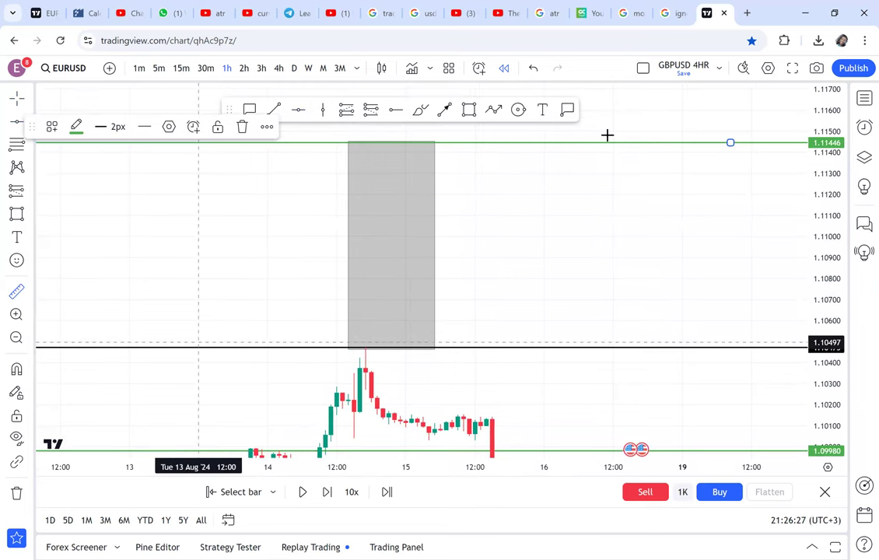
{"action": "left_click", "coordinate": [617, 144]}
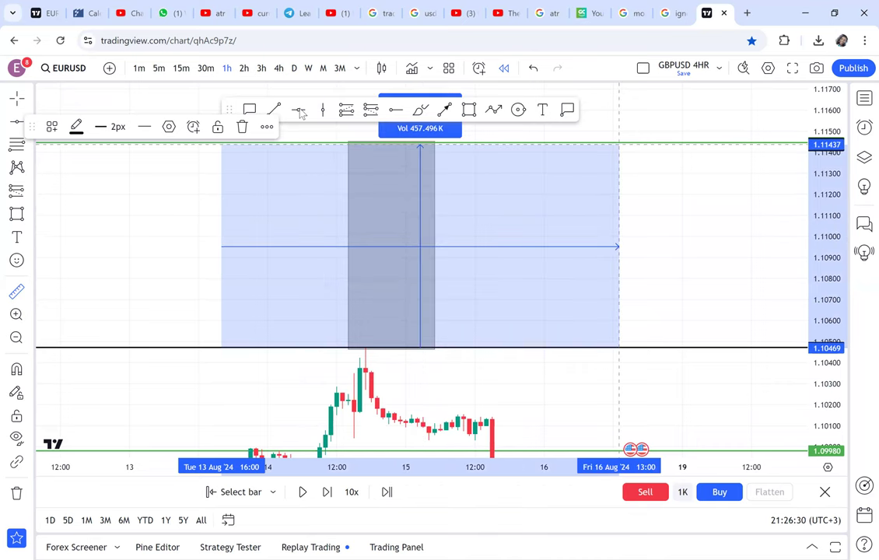
{"action": "left_click", "coordinate": [299, 111]}
{"action": "left_click", "coordinate": [441, 249]}
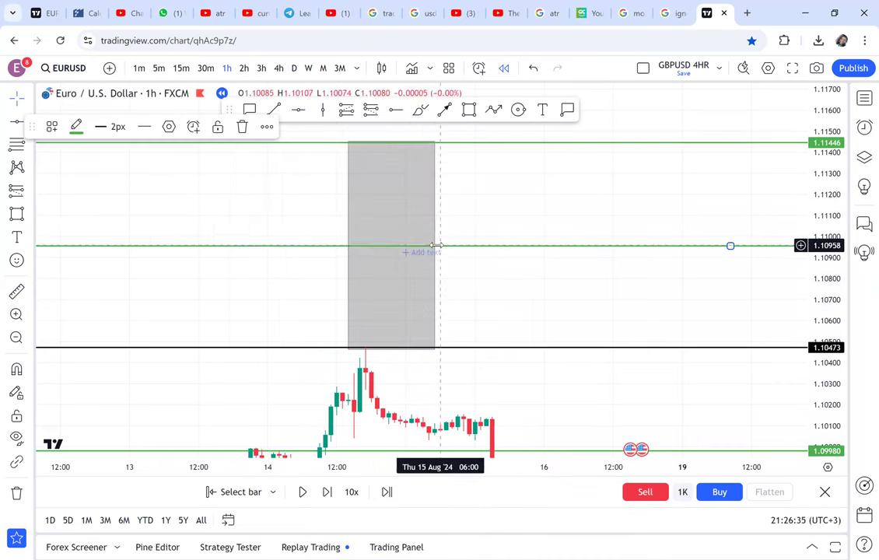
{"action": "left_click_drag", "start_coordinate": [434, 245], "coordinate": [377, 245]}
Recolor the black horizontal line at 1.10473 to red.
{"action": "left_click_drag", "start_coordinate": [562, 301], "coordinate": [522, 171]}
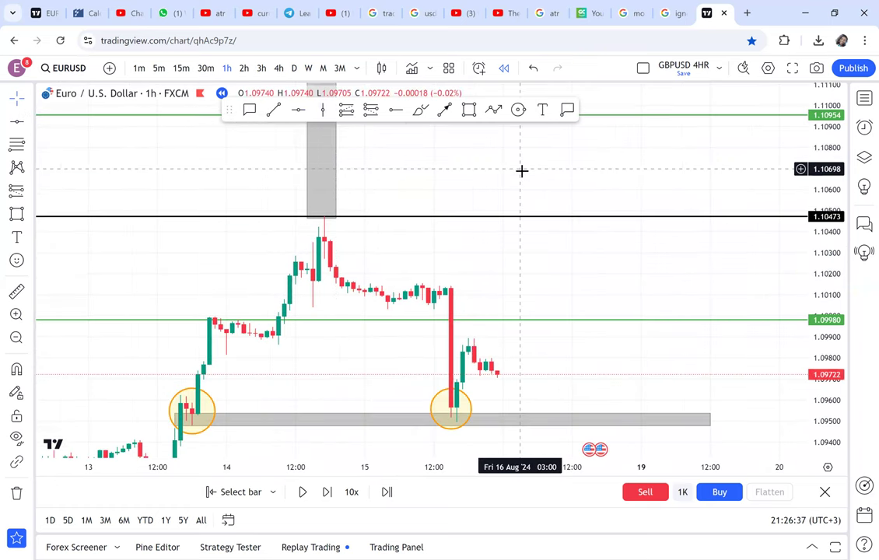
{"action": "scroll", "coordinate": [522, 170], "scroll_direction": "down", "scroll_amount": 1}
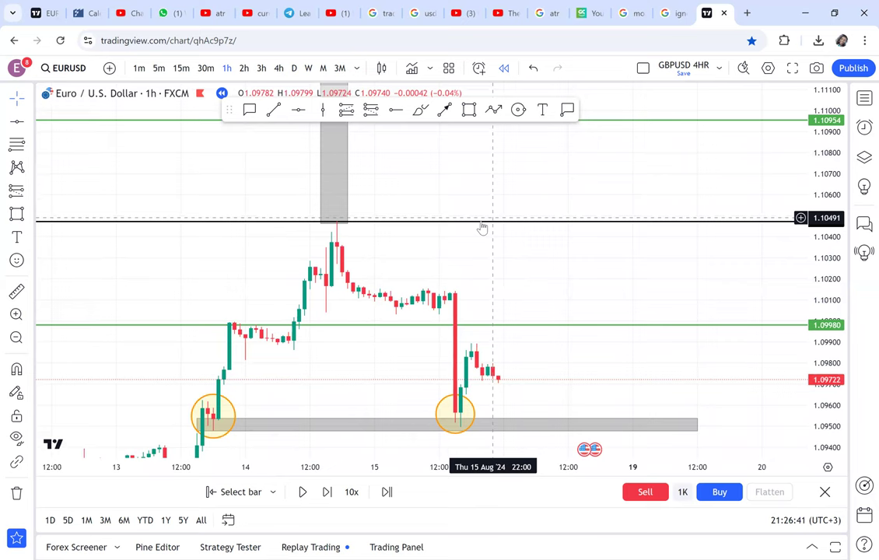
{"action": "left_click", "coordinate": [482, 223]}
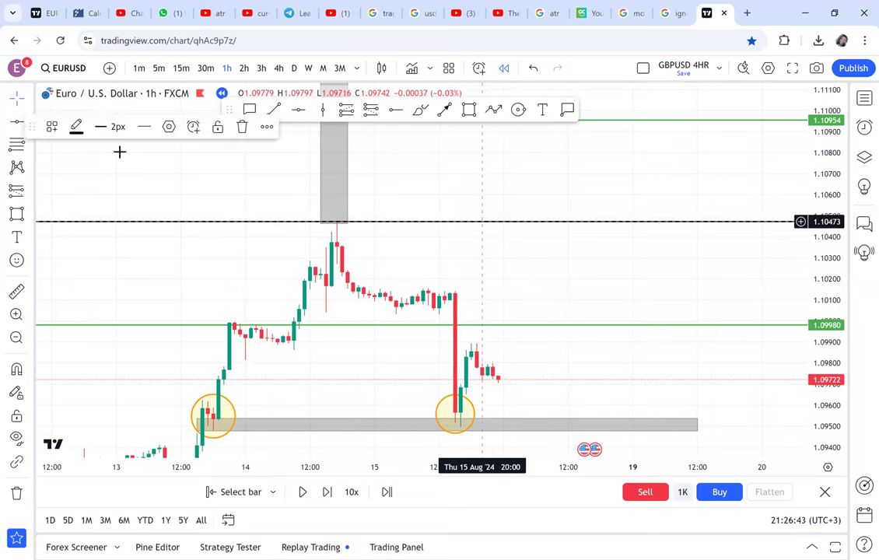
{"action": "left_click", "coordinate": [77, 127]}
{"action": "left_click", "coordinate": [79, 172]}
{"action": "left_click", "coordinate": [653, 195]}
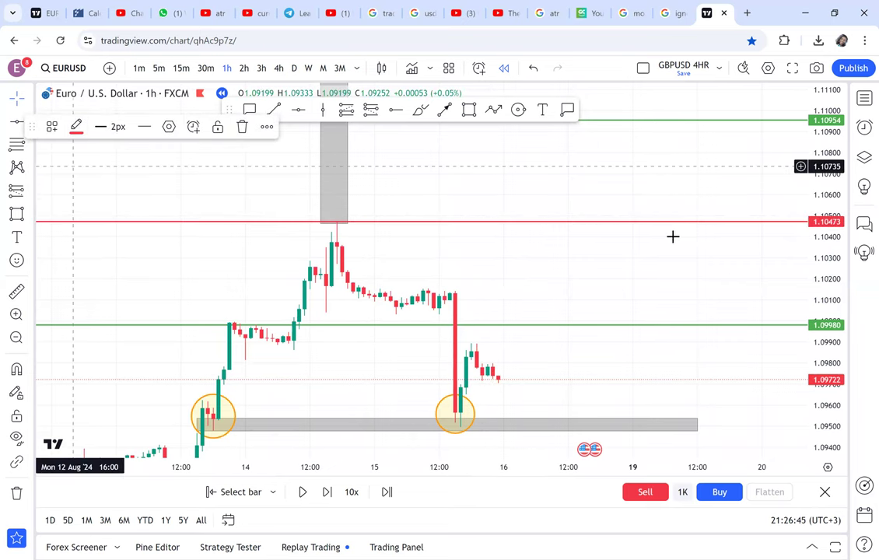
Draw two upward arrows, one from the latest candle to the 1.09980 line and one from there to the red 1.10473 line.
{"action": "left_click_drag", "start_coordinate": [664, 207], "coordinate": [673, 237]}
{"action": "scroll", "coordinate": [791, 304], "scroll_direction": "down", "scroll_amount": 1}
{"action": "left_click_drag", "start_coordinate": [679, 310], "coordinate": [592, 319]}
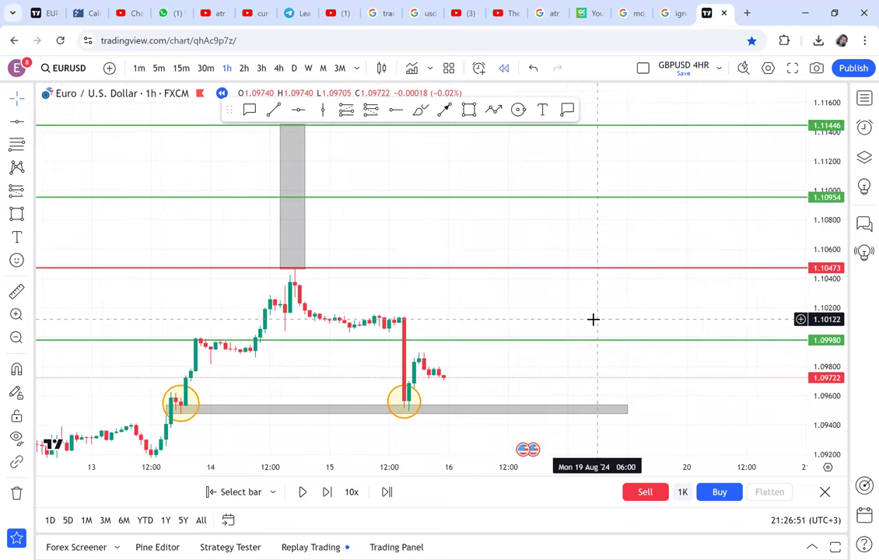
{"action": "scroll", "coordinate": [498, 233], "scroll_direction": "right", "scroll_amount": 1}
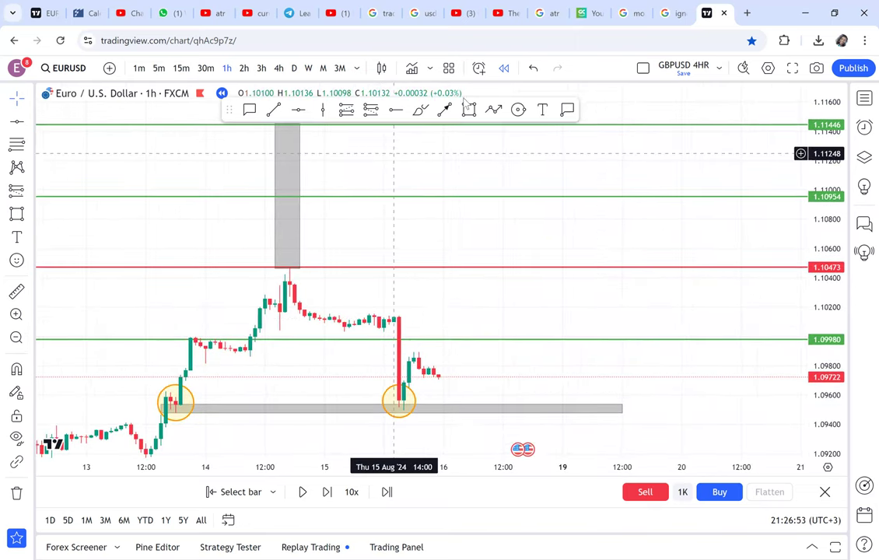
{"action": "left_click", "coordinate": [452, 374]}
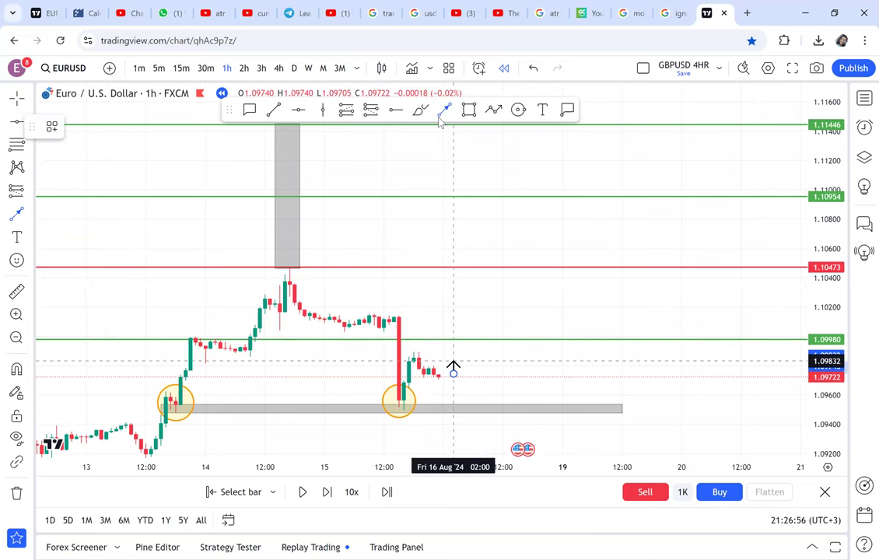
{"action": "left_click", "coordinate": [458, 337]}
{"action": "left_click", "coordinate": [444, 110]}
{"action": "left_click", "coordinate": [472, 337]}
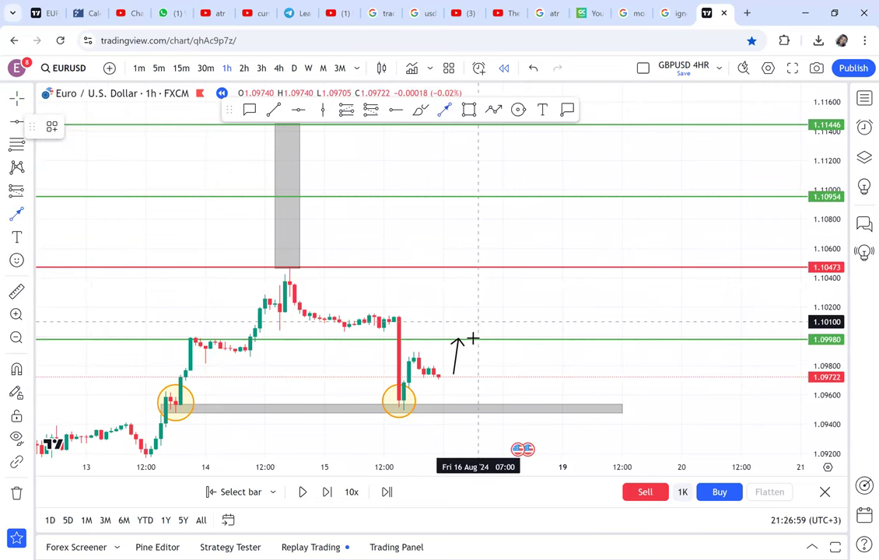
{"action": "left_click", "coordinate": [487, 271]}
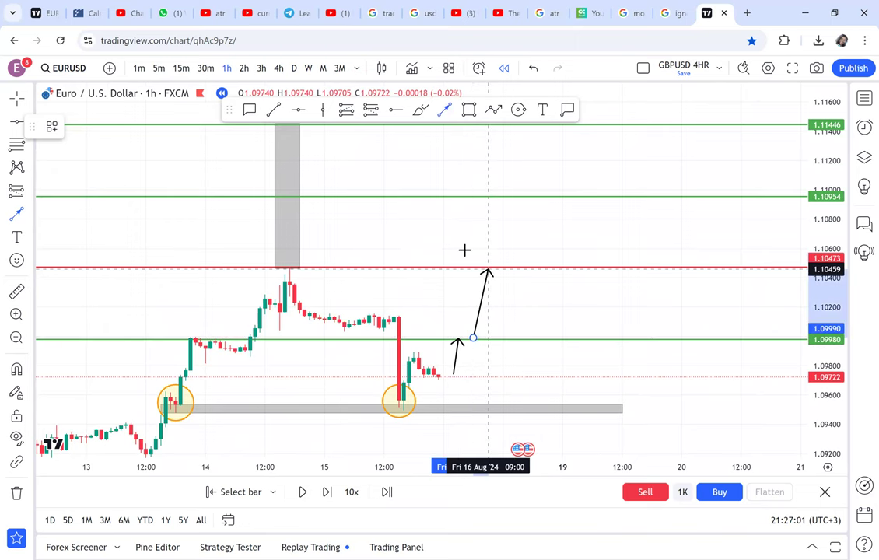
Draw two more upward arrows, from the red line to the 1.10954 line and from there to the 1.11446 line.
{"action": "left_click_drag", "start_coordinate": [465, 248], "coordinate": [448, 275]}
{"action": "left_click", "coordinate": [490, 293]}
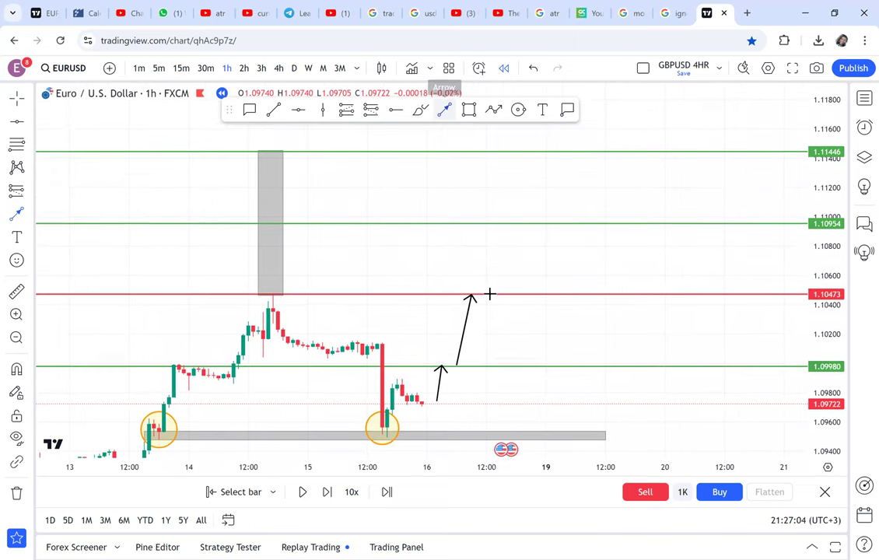
{"action": "left_click", "coordinate": [500, 264]}
{"action": "left_click", "coordinate": [505, 225]}
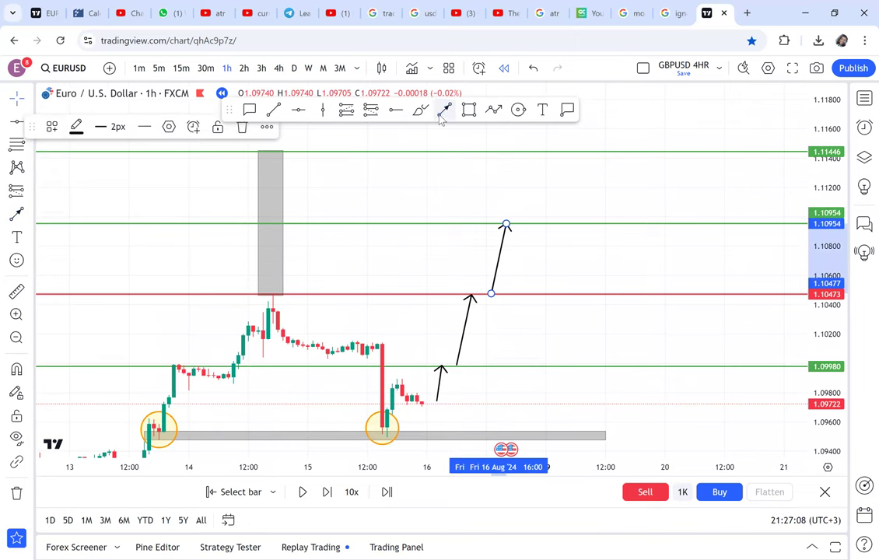
{"action": "left_click", "coordinate": [530, 221]}
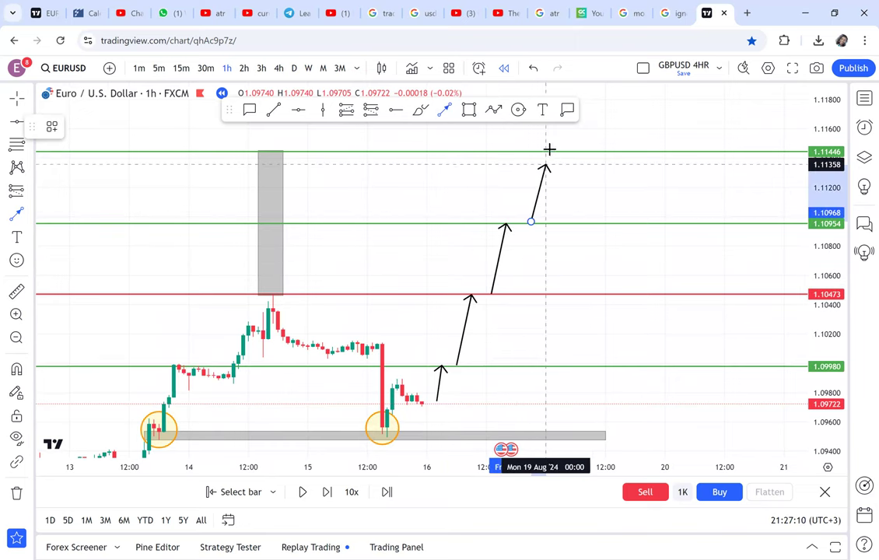
{"action": "left_click", "coordinate": [551, 149]}
{"action": "left_click_drag", "start_coordinate": [612, 197], "coordinate": [619, 172]}
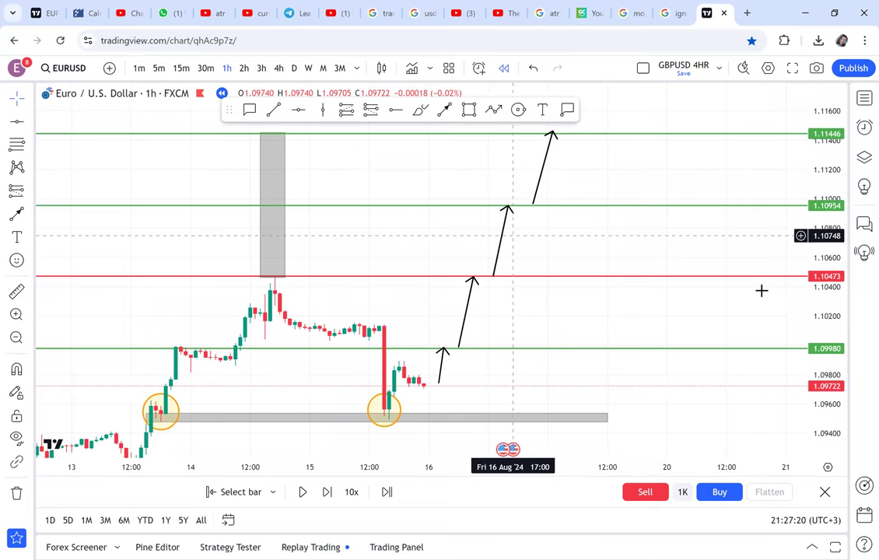
Add a horizontal ray at 1.09801 from the bounce after the second bottom and label it "CRB".
{"action": "left_click_drag", "start_coordinate": [682, 383], "coordinate": [672, 155]}
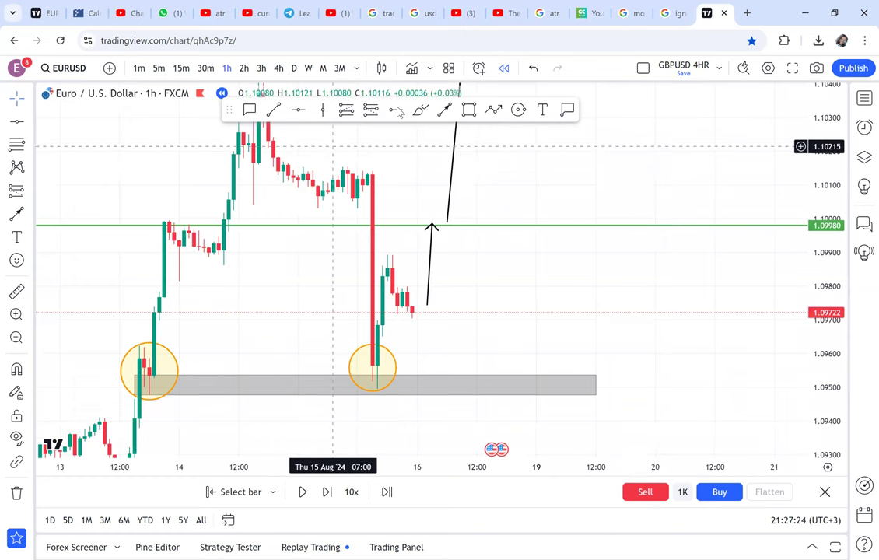
{"action": "left_click", "coordinate": [396, 111]}
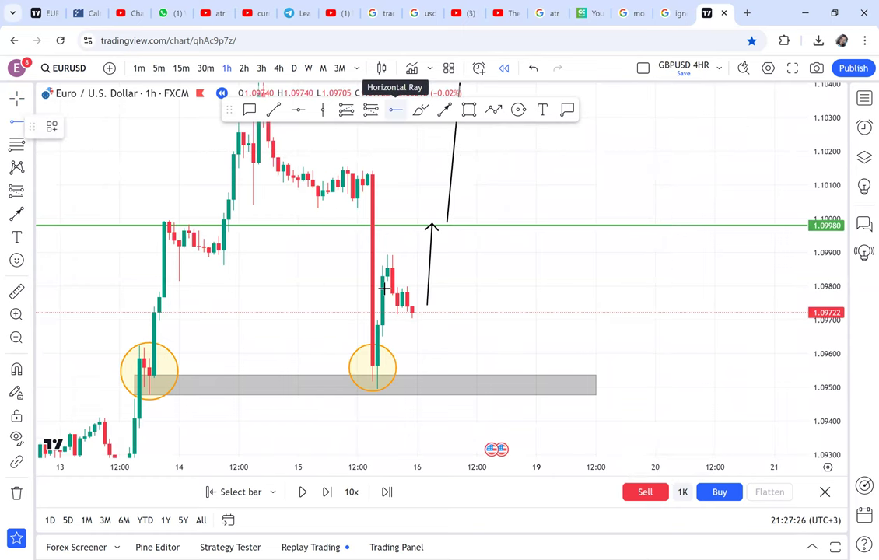
{"action": "left_click", "coordinate": [382, 286]}
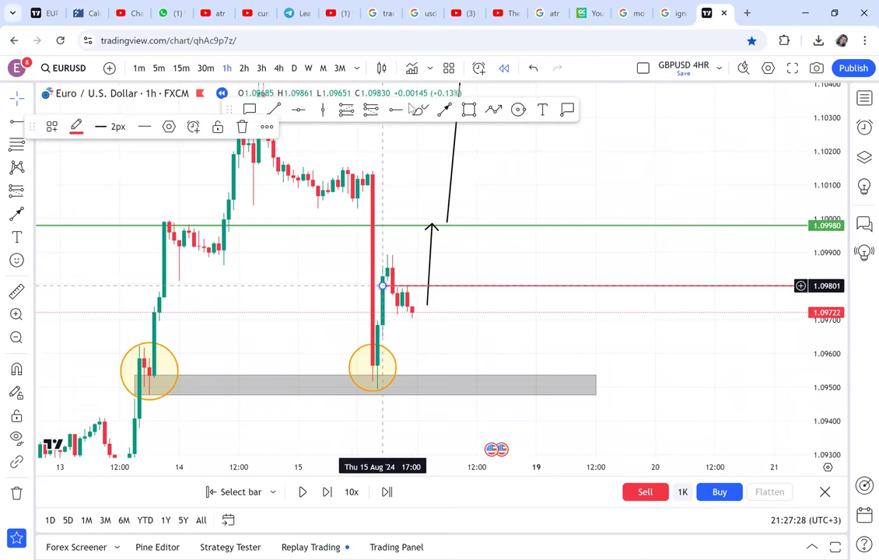
{"action": "left_click", "coordinate": [544, 110]}
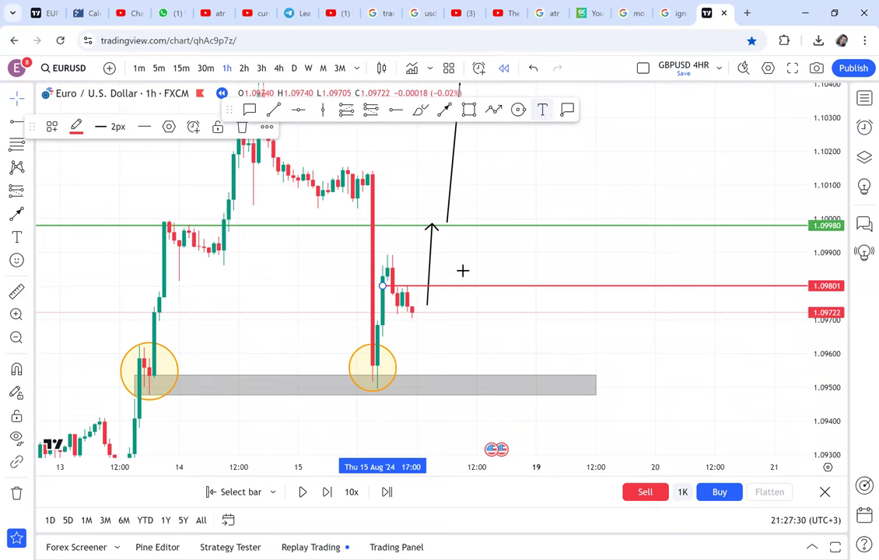
{"action": "left_click", "coordinate": [462, 269]}
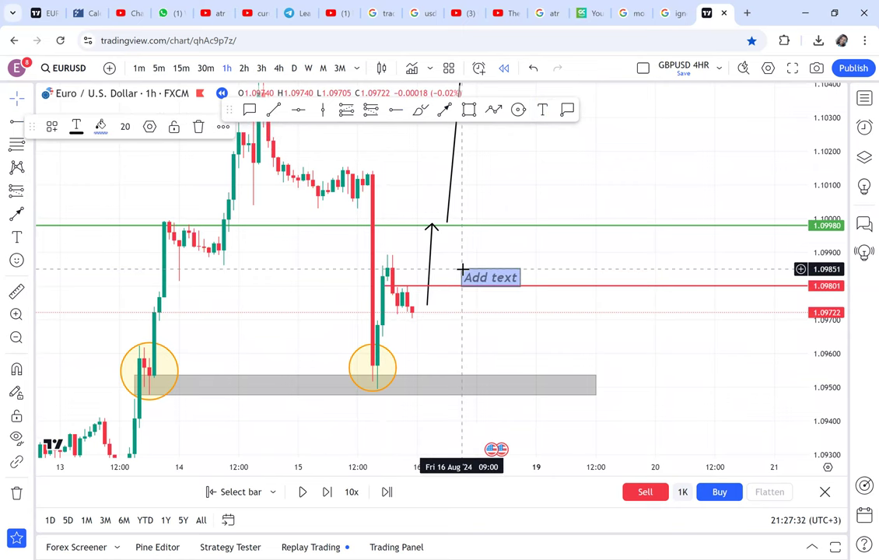
{"action": "type", "text": "CRB"}
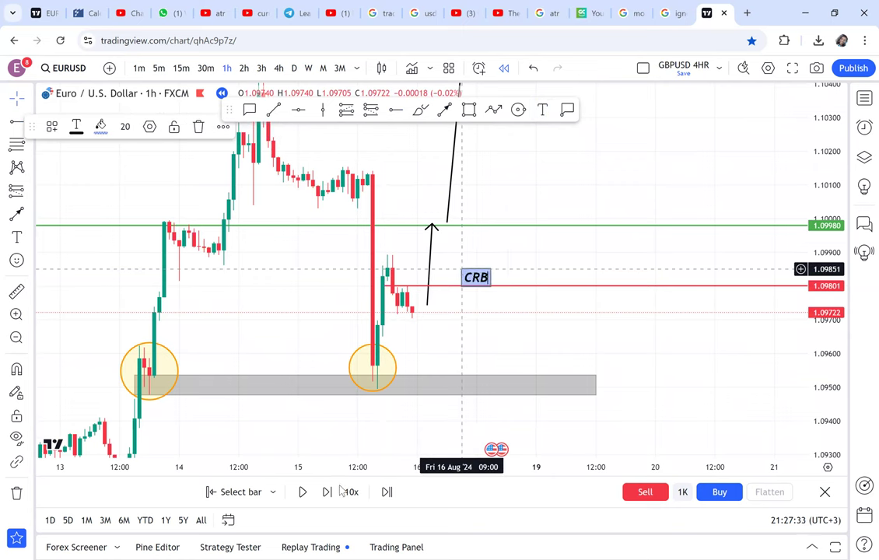
{"action": "left_click", "coordinate": [340, 491]}
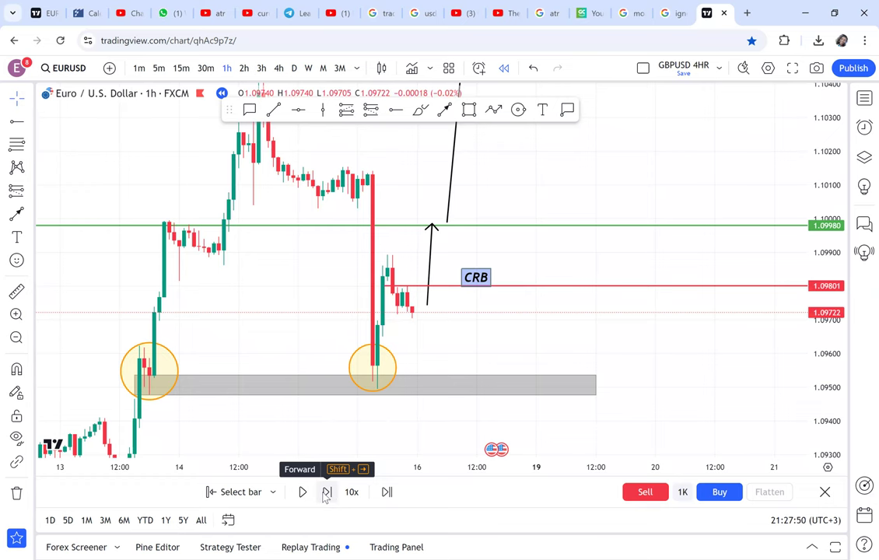
Step the replay forward by two hourly candles.
{"action": "left_click", "coordinate": [325, 493]}
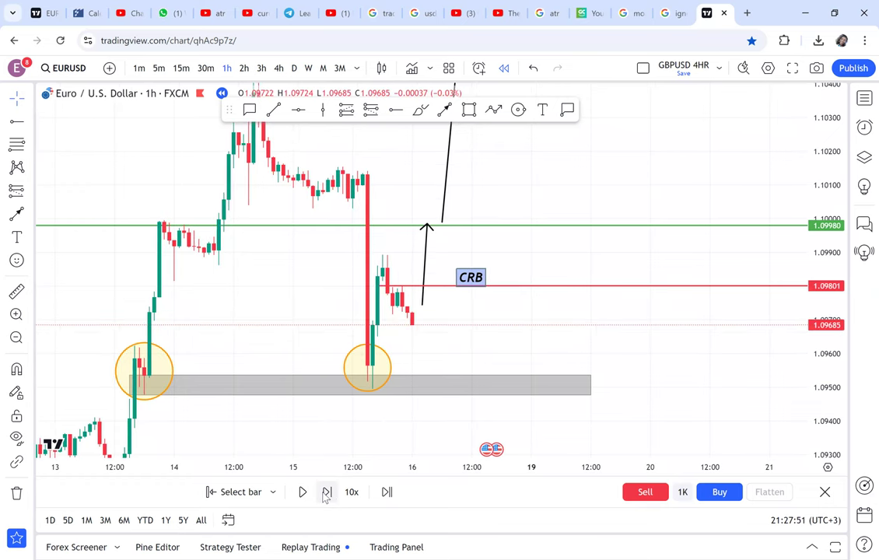
{"action": "left_click", "coordinate": [325, 493]}
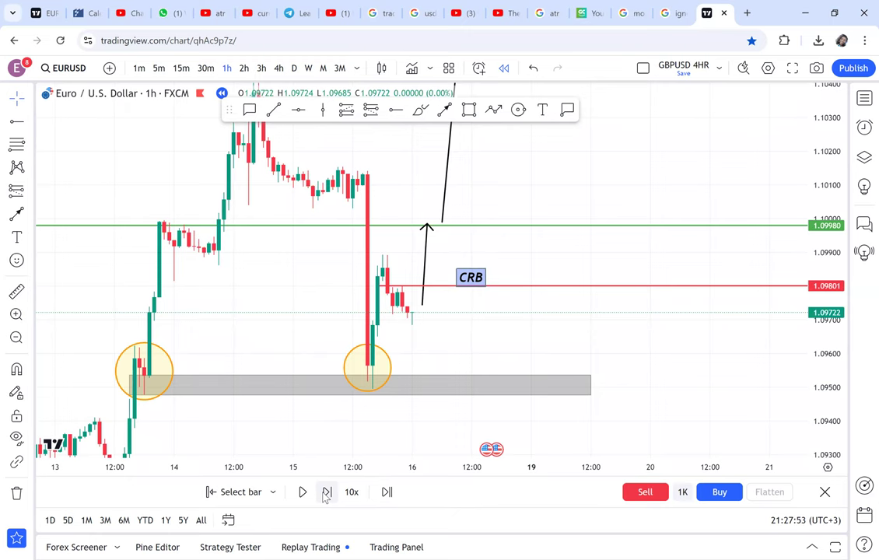
{"action": "left_click", "coordinate": [325, 493]}
{"action": "left_click", "coordinate": [325, 493]}
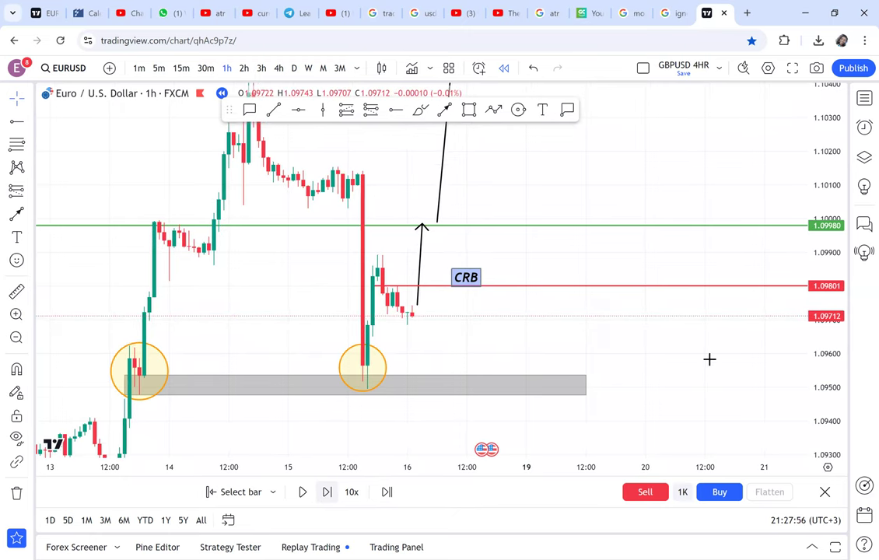
Lower the red ray to 1.09744 and place the CRB label just above it.
{"action": "left_click_drag", "start_coordinate": [825, 390], "coordinate": [816, 204]}
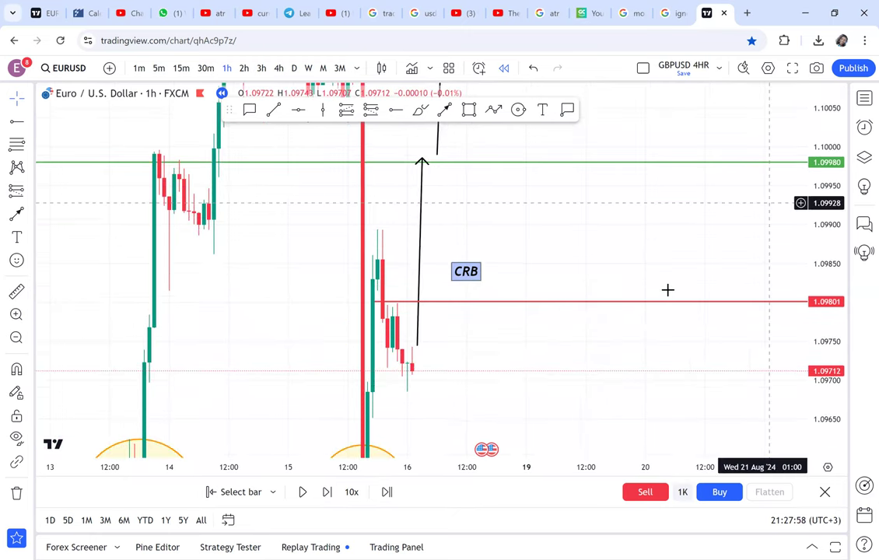
{"action": "scroll", "coordinate": [374, 375], "scroll_direction": "up", "scroll_amount": 1}
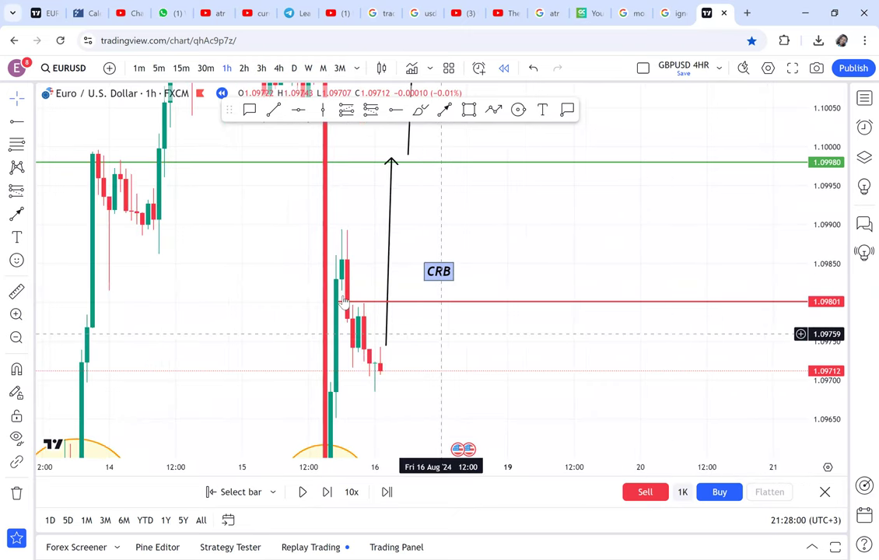
{"action": "left_click", "coordinate": [347, 346]}
{"action": "left_click_drag", "start_coordinate": [438, 270], "coordinate": [483, 328]}
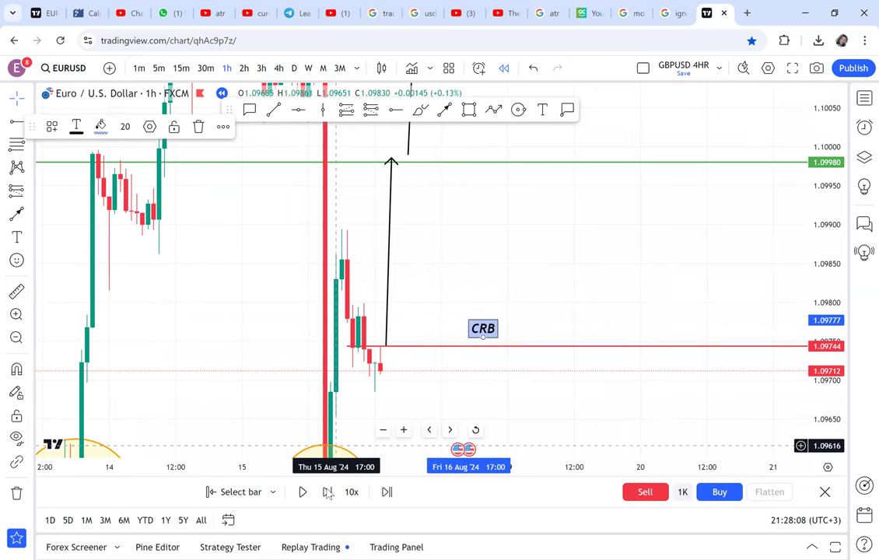
Advance the replay two more candles and shift the first upward arrow to a later time, clear of the price.
{"action": "left_click", "coordinate": [328, 493]}
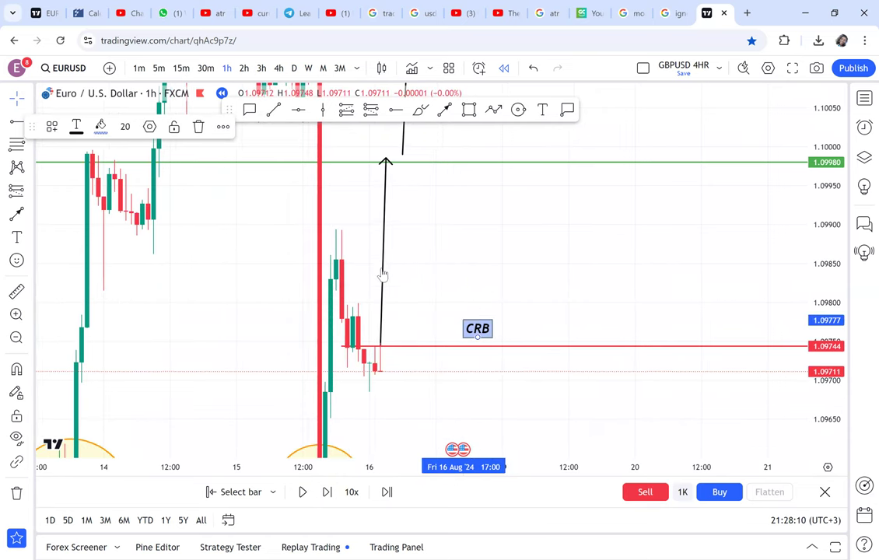
{"action": "left_click", "coordinate": [395, 272]}
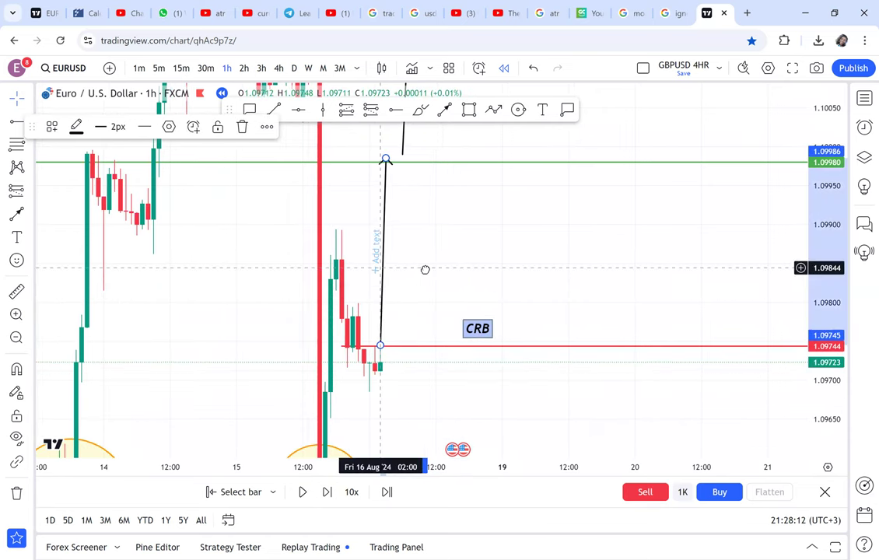
{"action": "left_click", "coordinate": [328, 491]}
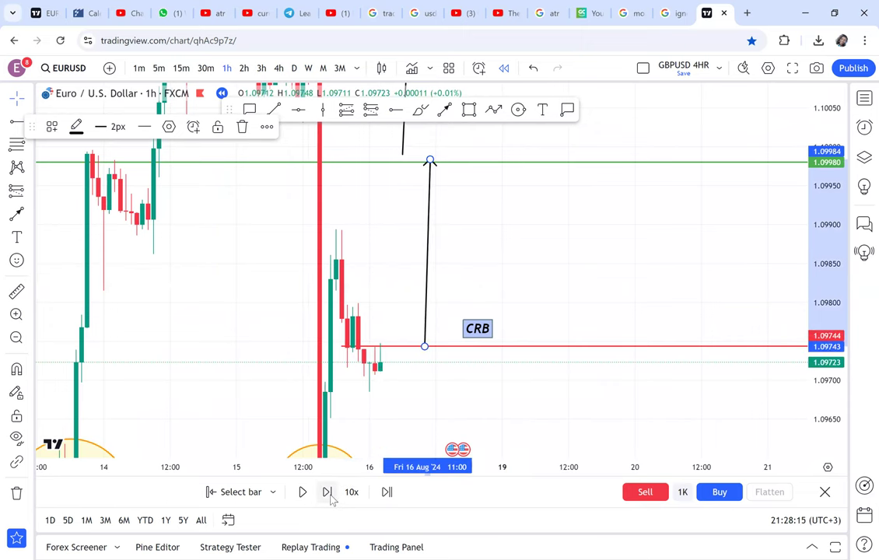
{"action": "left_click", "coordinate": [327, 492]}
{"action": "left_click_drag", "start_coordinate": [565, 264], "coordinate": [690, 248]}
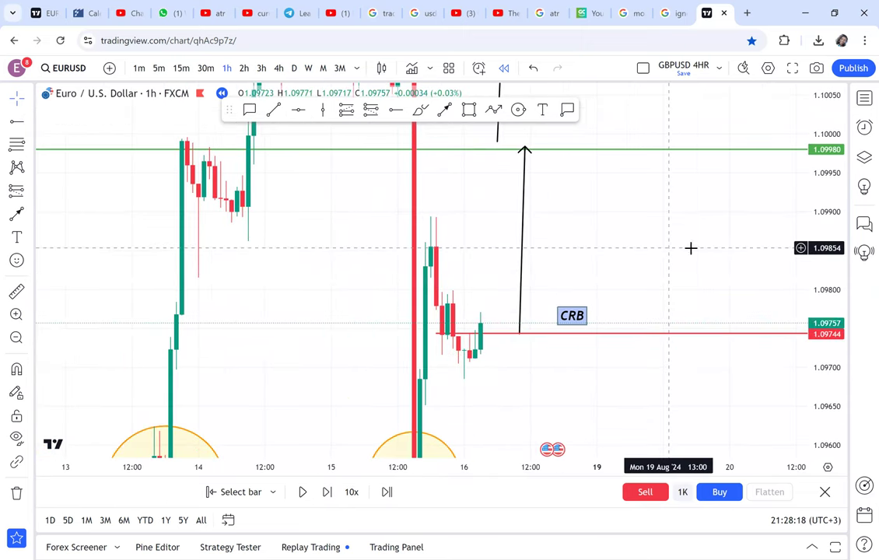
Place a long position from the latest candle with entry at 1.09758 and its target on the 1.09980 line.
{"action": "left_click_drag", "start_coordinate": [783, 335], "coordinate": [817, 412]}
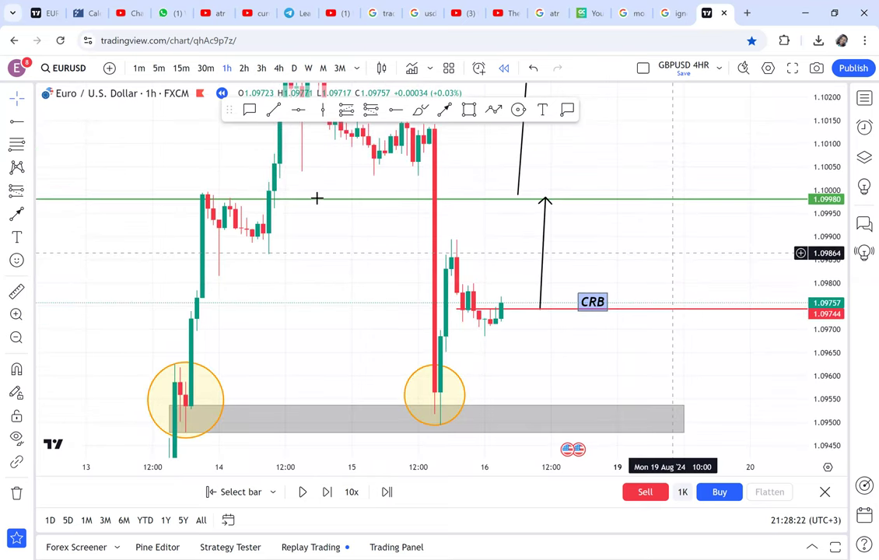
{"action": "left_click_drag", "start_coordinate": [382, 168], "coordinate": [329, 187]}
{"action": "left_click", "coordinate": [349, 112]}
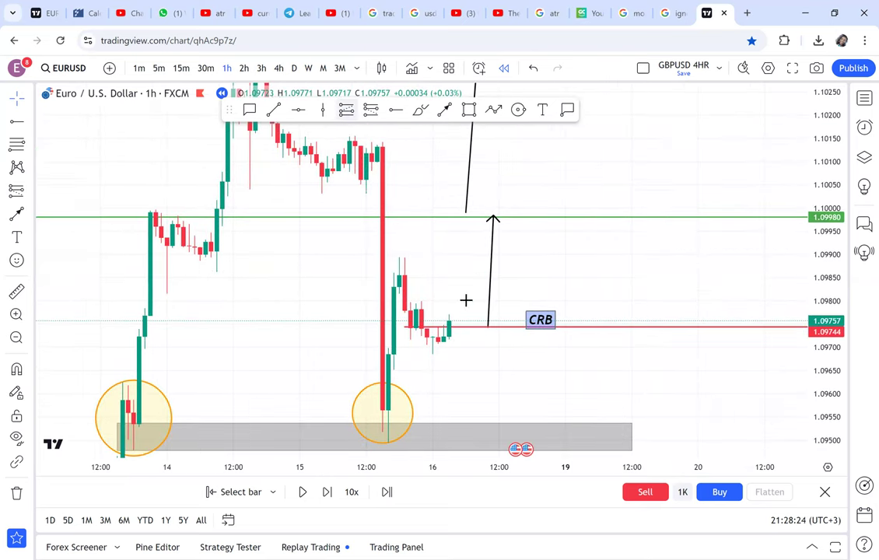
{"action": "left_click", "coordinate": [454, 196]}
{"action": "left_click_drag", "start_coordinate": [464, 220], "coordinate": [464, 217]}
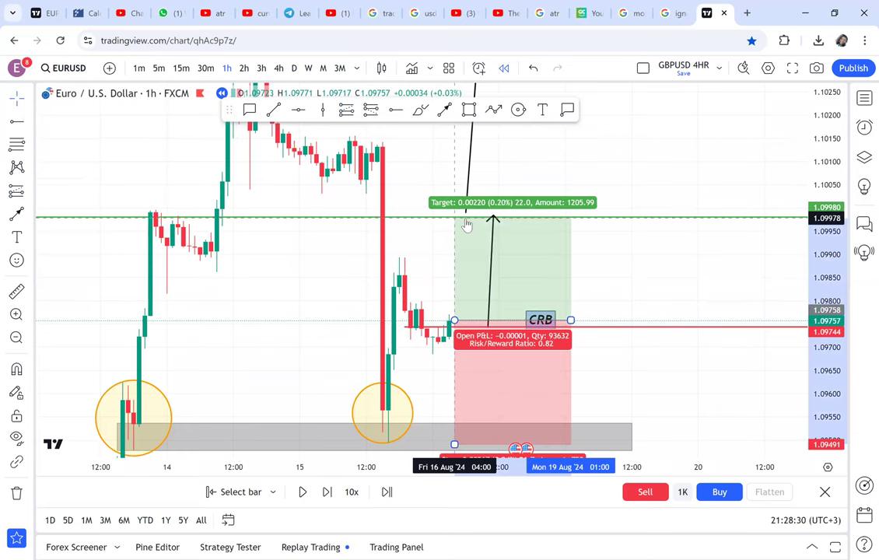
{"action": "key", "text": "Escape"}
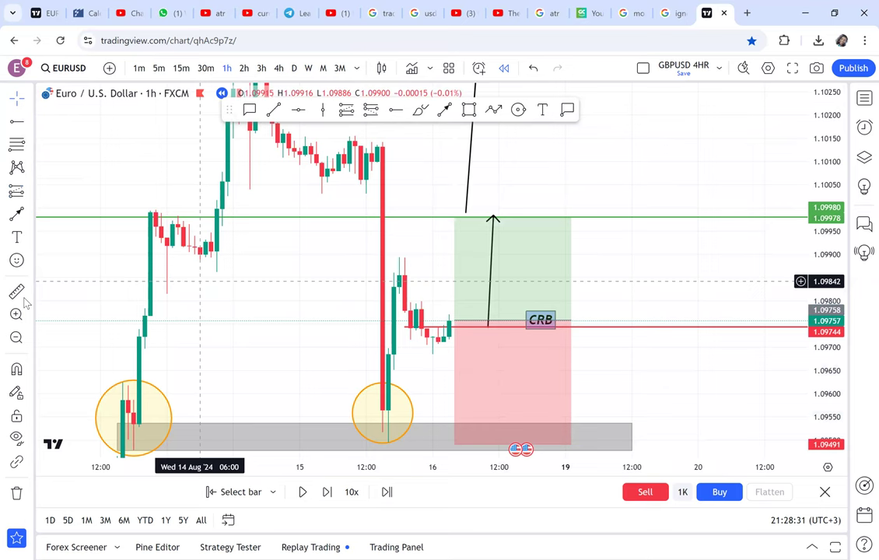
Measure the distance from the long position's entry up to the 1.09980 line.
{"action": "left_click", "coordinate": [17, 290]}
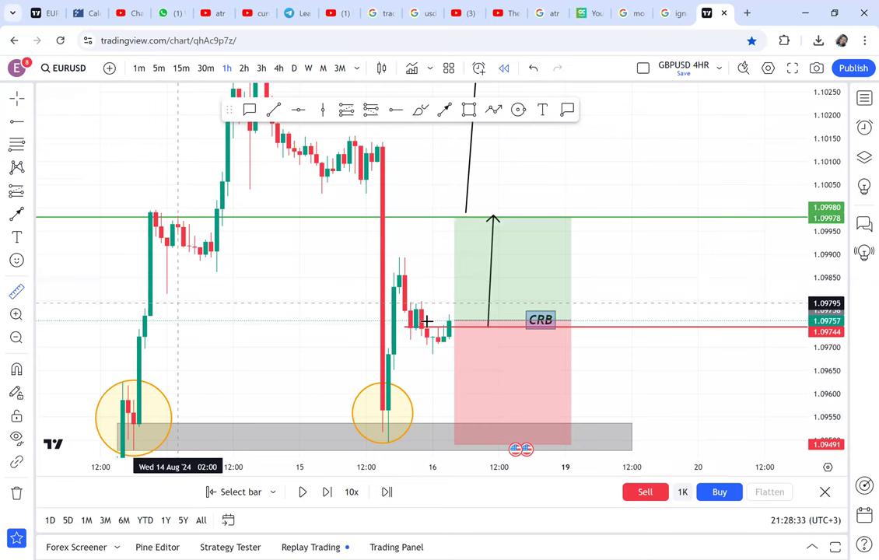
{"action": "left_click", "coordinate": [427, 319]}
{"action": "left_click", "coordinate": [592, 216]}
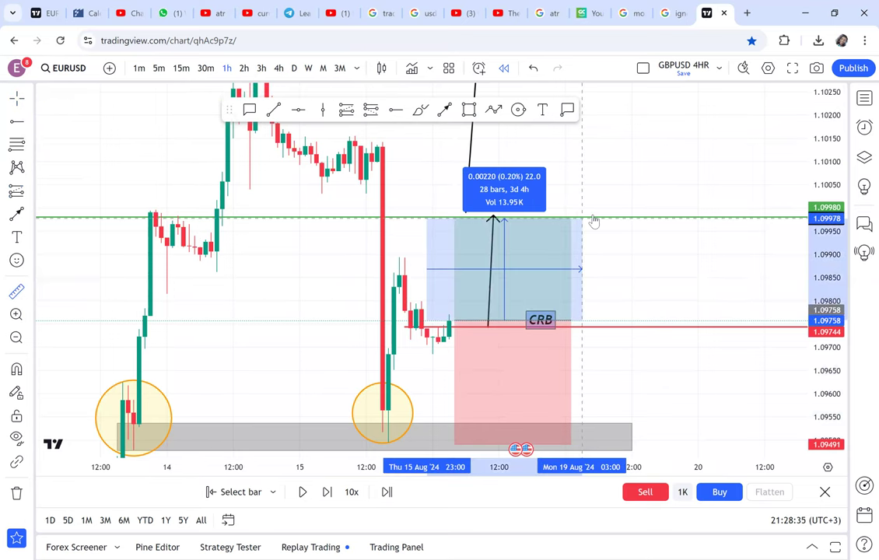
{"action": "left_click", "coordinate": [386, 424]}
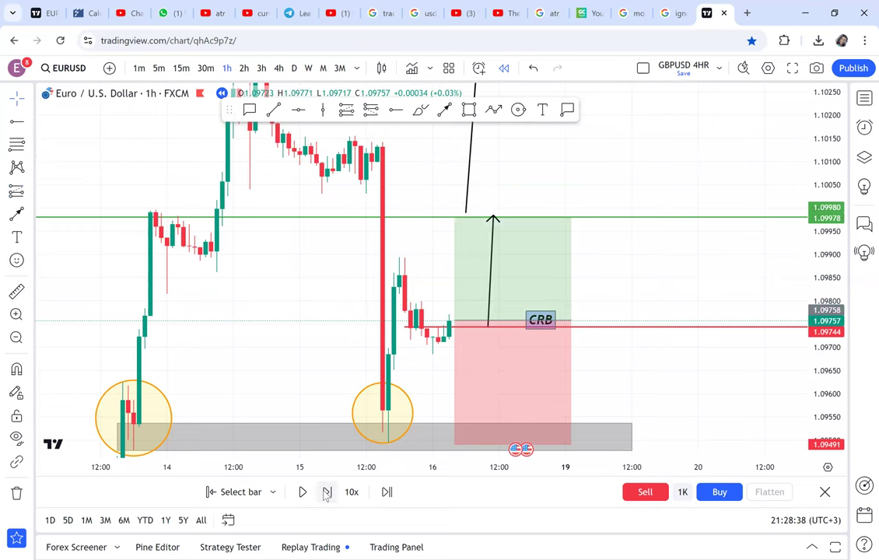
Step the replay forward candle by candle until price passes the 1.09980 target line.
{"action": "left_click", "coordinate": [326, 494]}
{"action": "left_click", "coordinate": [325, 494]}
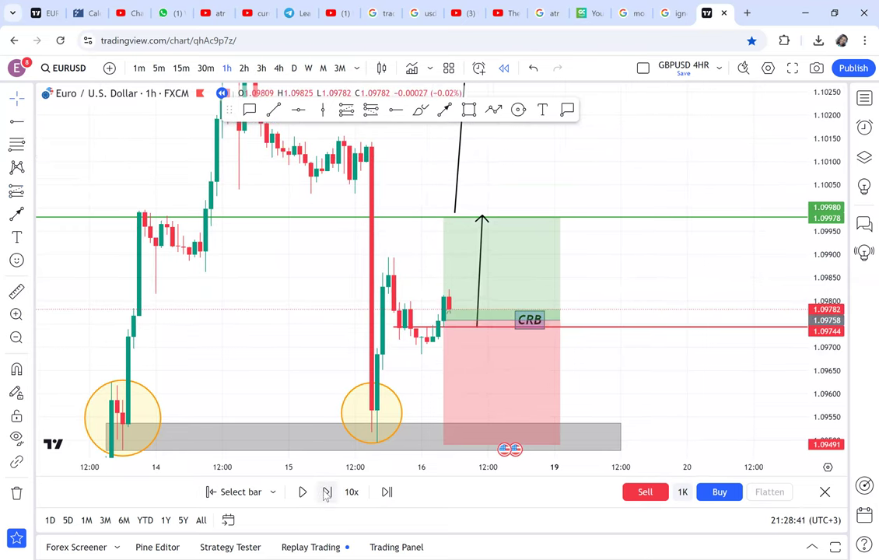
{"action": "left_click", "coordinate": [325, 493]}
{"action": "left_click", "coordinate": [326, 493]}
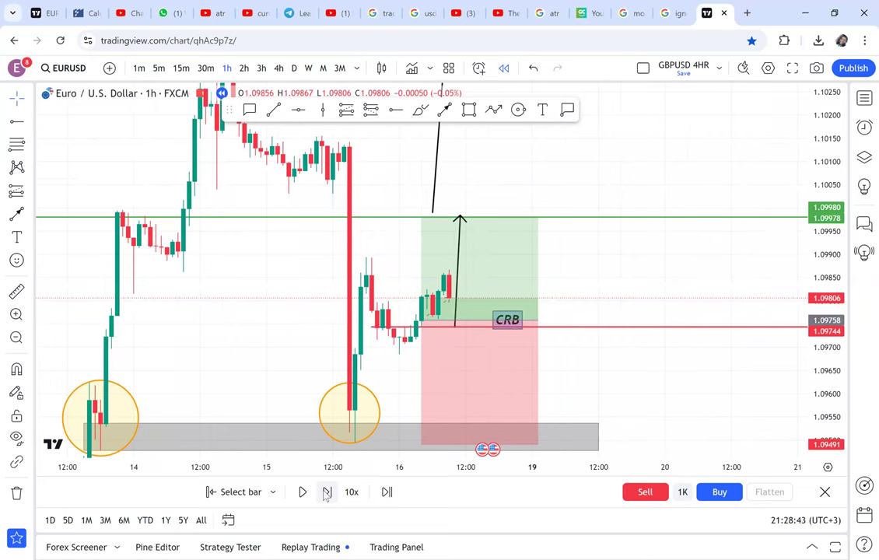
{"action": "left_click", "coordinate": [326, 494]}
{"action": "left_click", "coordinate": [325, 494]}
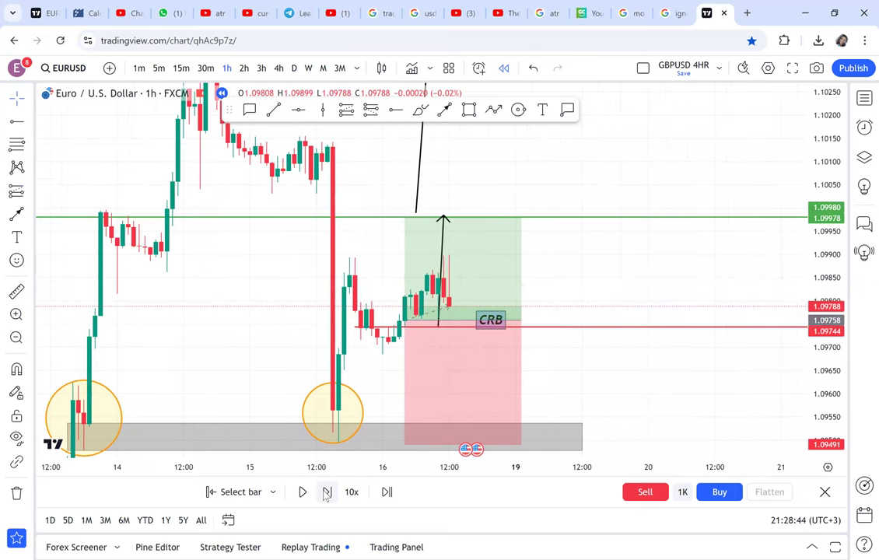
{"action": "left_click", "coordinate": [326, 494]}
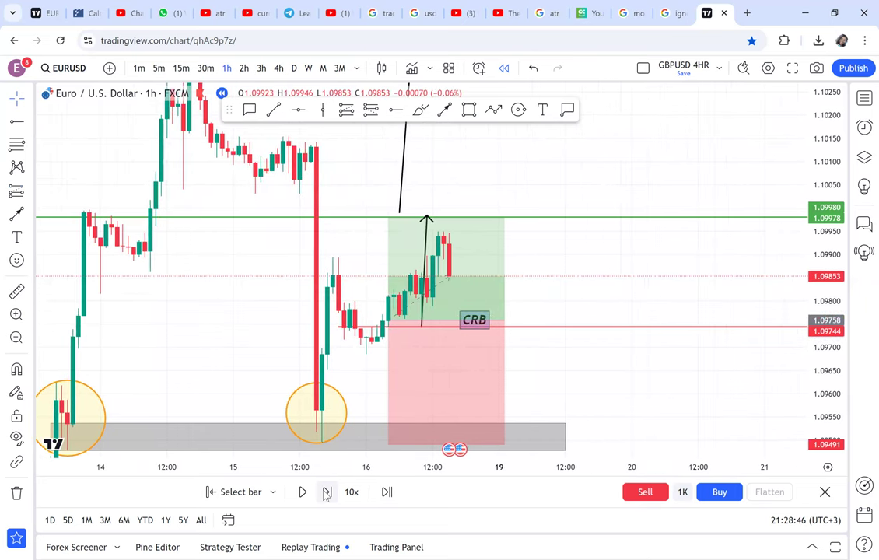
Move the long position to the latest candle with entry at 1.10017 and extend its target to the red 1.10473 line.
{"action": "left_click", "coordinate": [461, 275]}
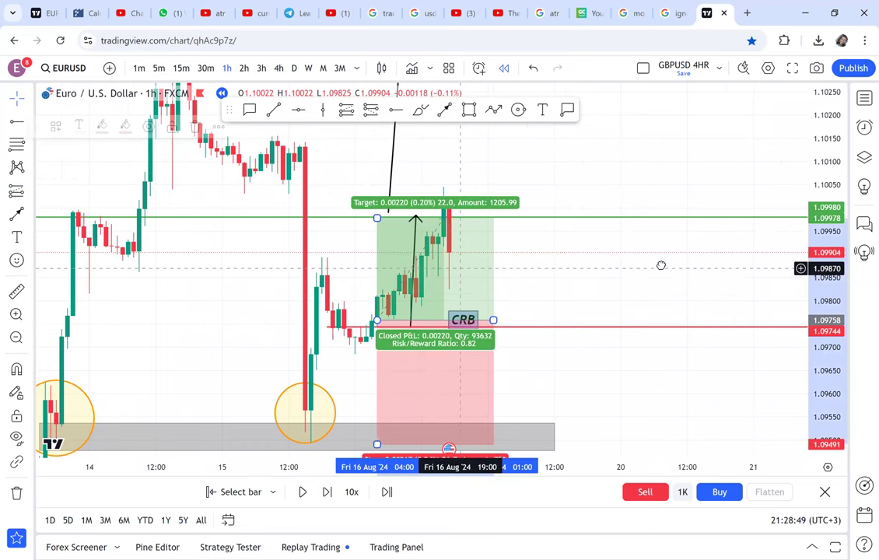
{"action": "left_click_drag", "start_coordinate": [660, 265], "coordinate": [608, 247]}
{"action": "left_click_drag", "start_coordinate": [663, 172], "coordinate": [682, 279]}
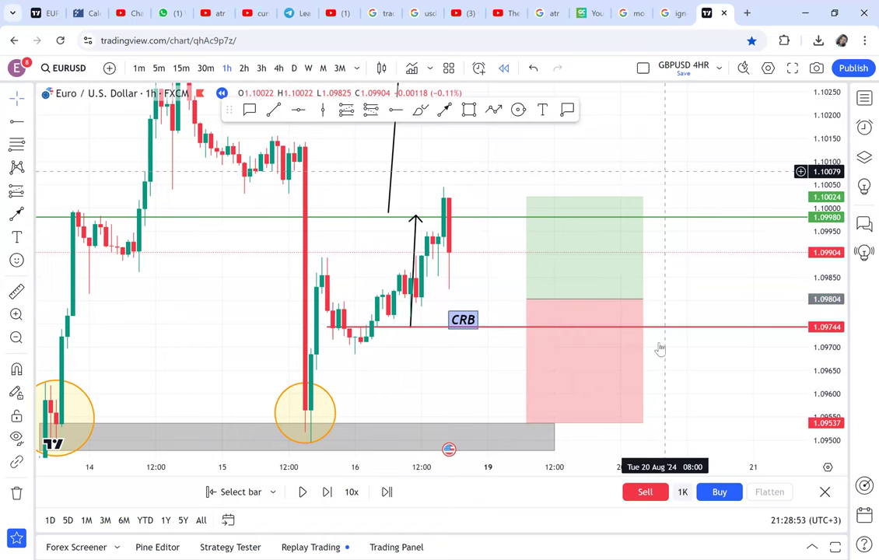
{"action": "left_click_drag", "start_coordinate": [642, 389], "coordinate": [577, 320]}
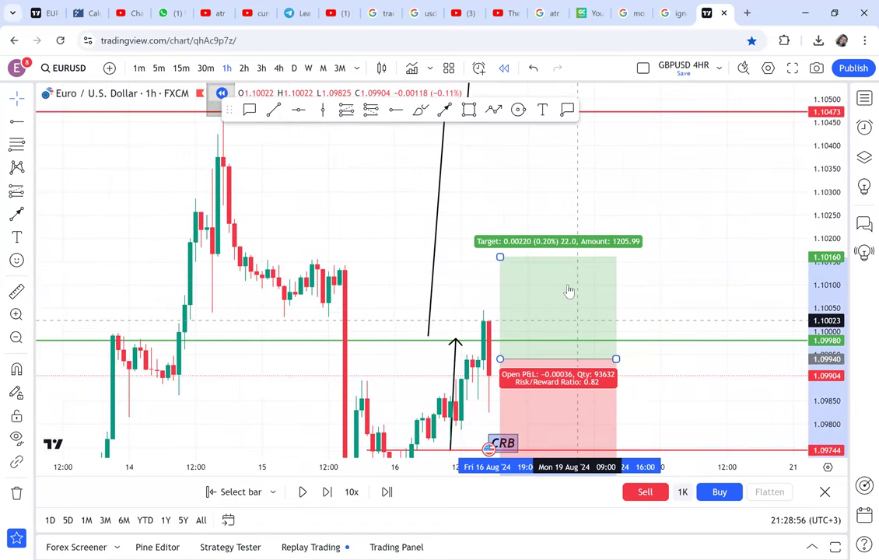
{"action": "left_click_drag", "start_coordinate": [679, 235], "coordinate": [687, 292]}
{"action": "left_click_drag", "start_coordinate": [492, 273], "coordinate": [497, 164]}
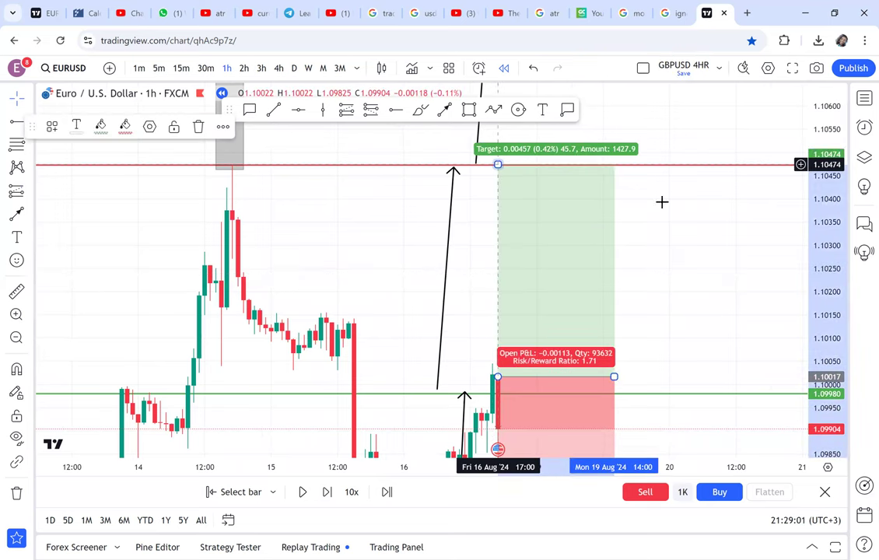
Measure the distance from the moved position's entry up to the red 1.10473 line.
{"action": "left_click", "coordinate": [191, 261]}
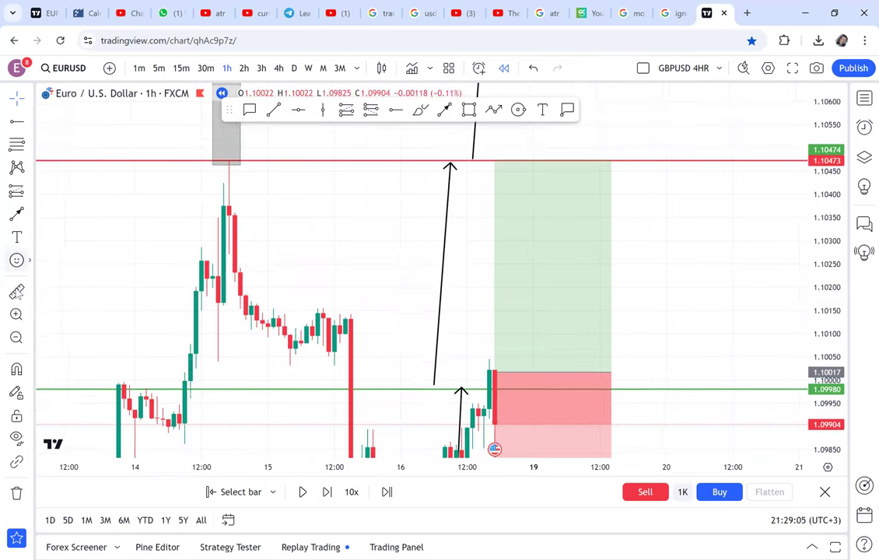
{"action": "left_click", "coordinate": [723, 163]}
{"action": "left_click", "coordinate": [649, 306]}
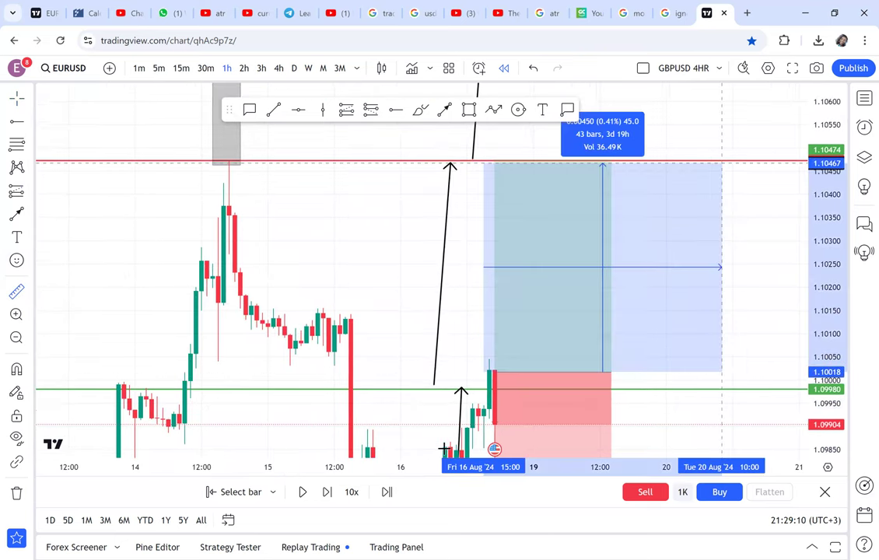
Play the replay until price reaches the red 1.10473 target line, and pause it there.
{"action": "left_click", "coordinate": [303, 493]}
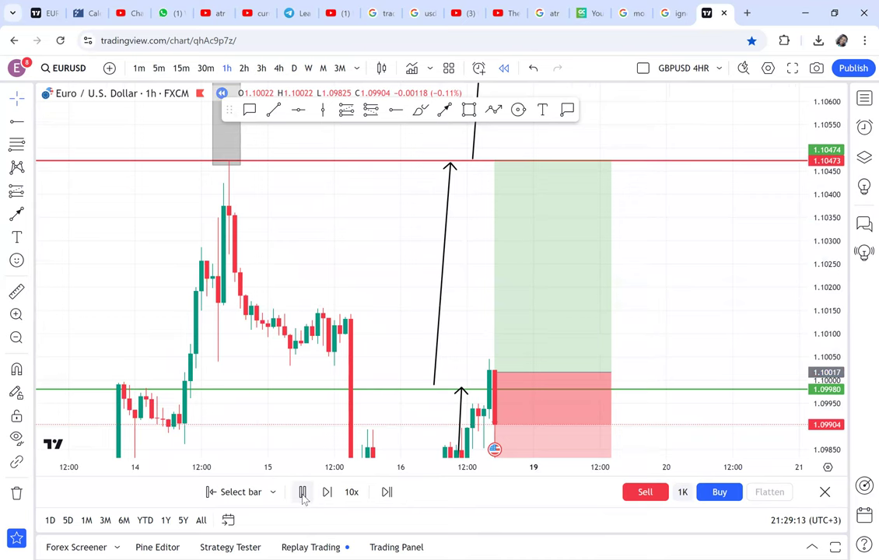
{"action": "left_click", "coordinate": [302, 493]}
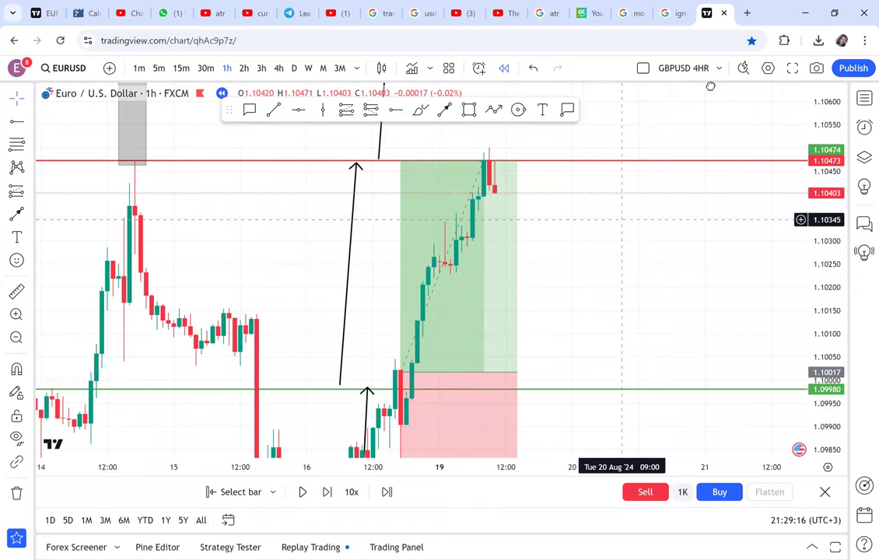
{"action": "left_click_drag", "start_coordinate": [621, 220], "coordinate": [710, 87]}
{"action": "left_click_drag", "start_coordinate": [684, 151], "coordinate": [629, 356]}
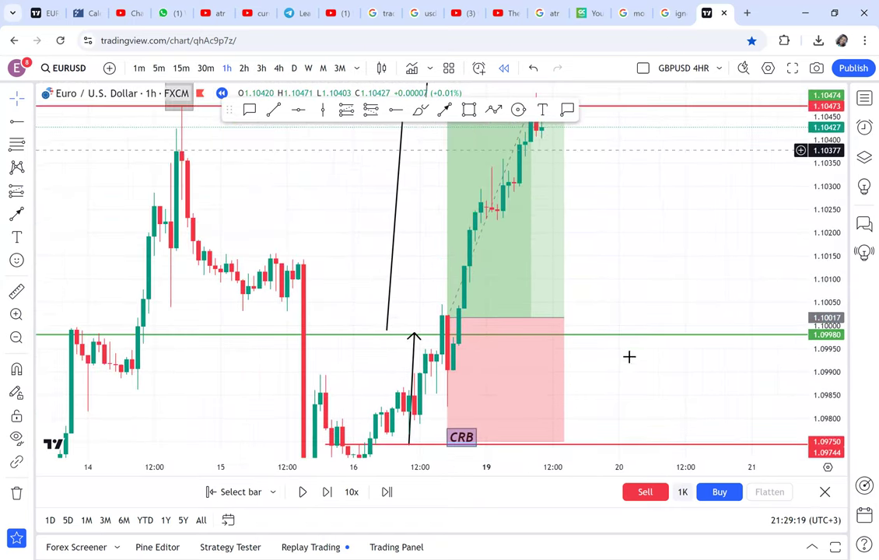
Move the long position's entry onto the red 1.10473 line and step the replay forward until a candle breaks above it.
{"action": "scroll", "coordinate": [720, 198], "scroll_direction": "up", "scroll_amount": 5}
{"action": "left_click_drag", "start_coordinate": [821, 155], "coordinate": [781, 363]}
{"action": "left_click_drag", "start_coordinate": [625, 256], "coordinate": [605, 263]}
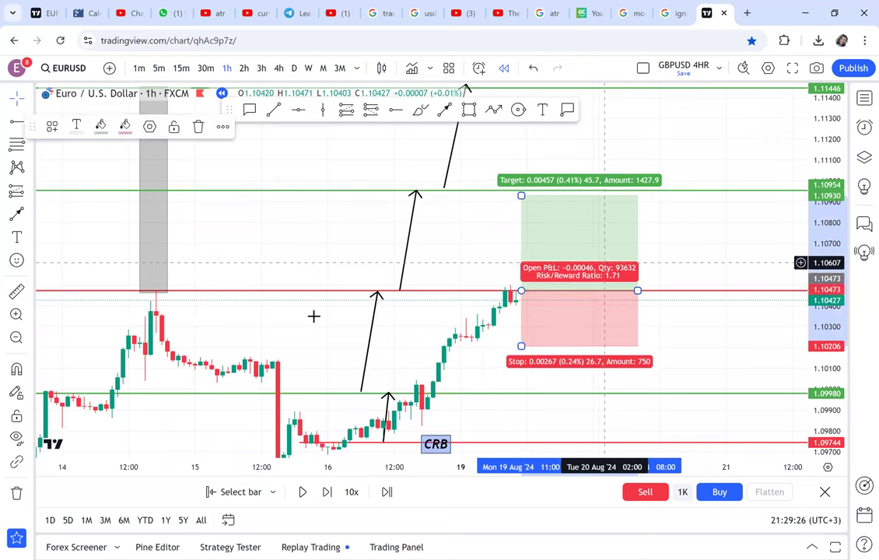
{"action": "left_click", "coordinate": [330, 490]}
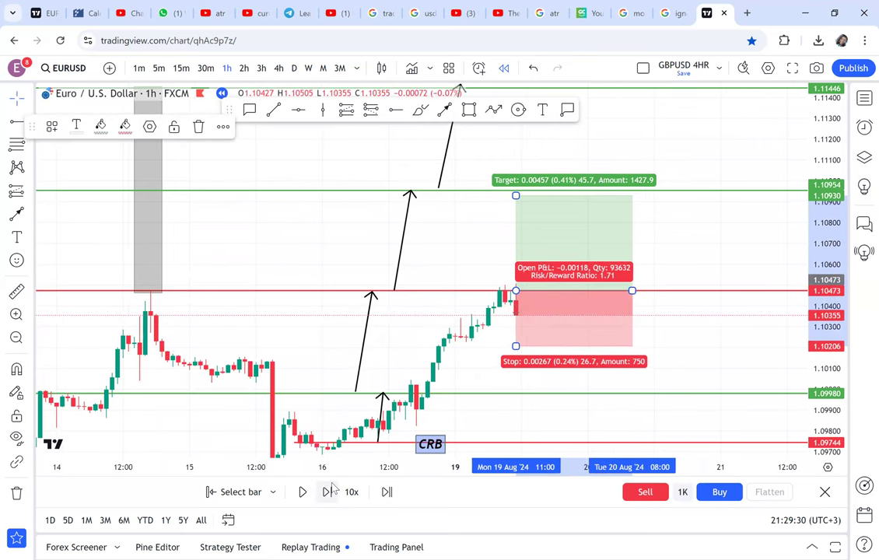
{"action": "left_click", "coordinate": [330, 491]}
{"action": "left_click", "coordinate": [329, 491]}
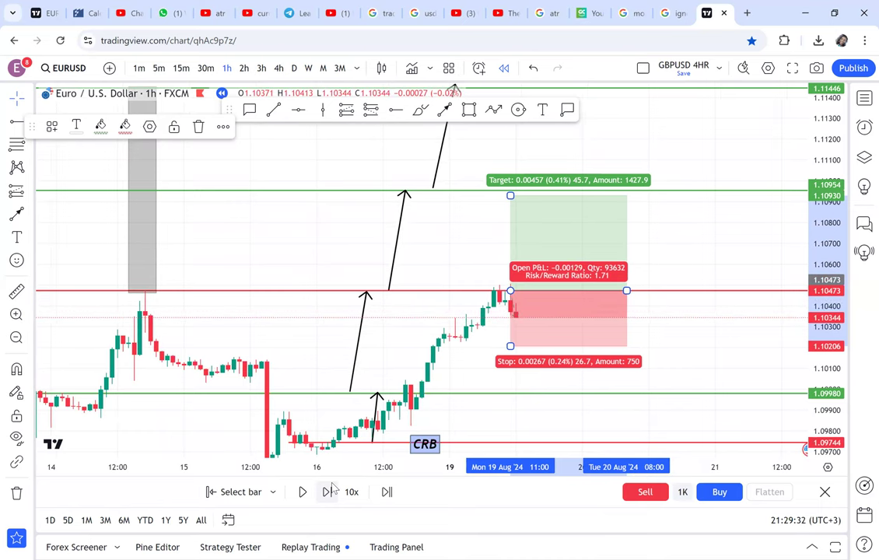
{"action": "left_click", "coordinate": [329, 491]}
Move the long position to the breakout candle with entry at 1.10670 and set its target at 1.10956, on the next green line.
{"action": "left_click_drag", "start_coordinate": [526, 305], "coordinate": [562, 265]}
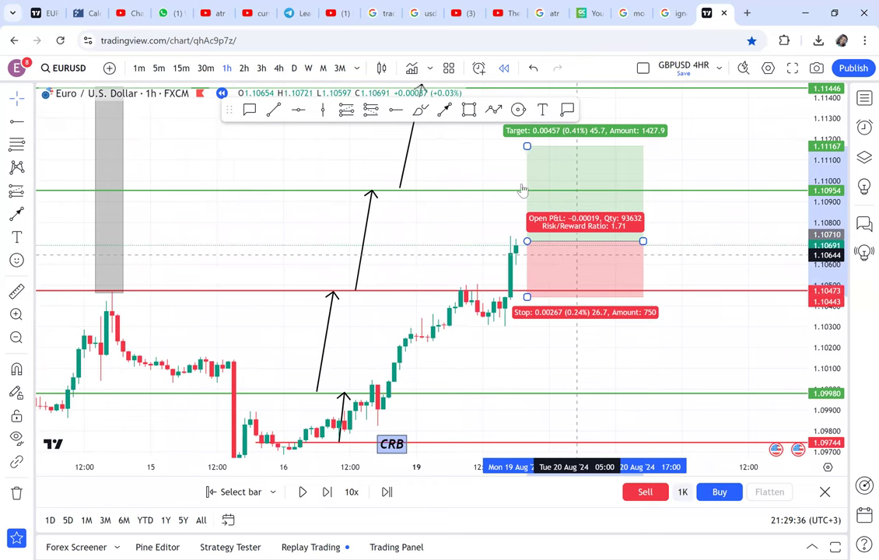
{"action": "left_click_drag", "start_coordinate": [513, 155], "coordinate": [585, 189]}
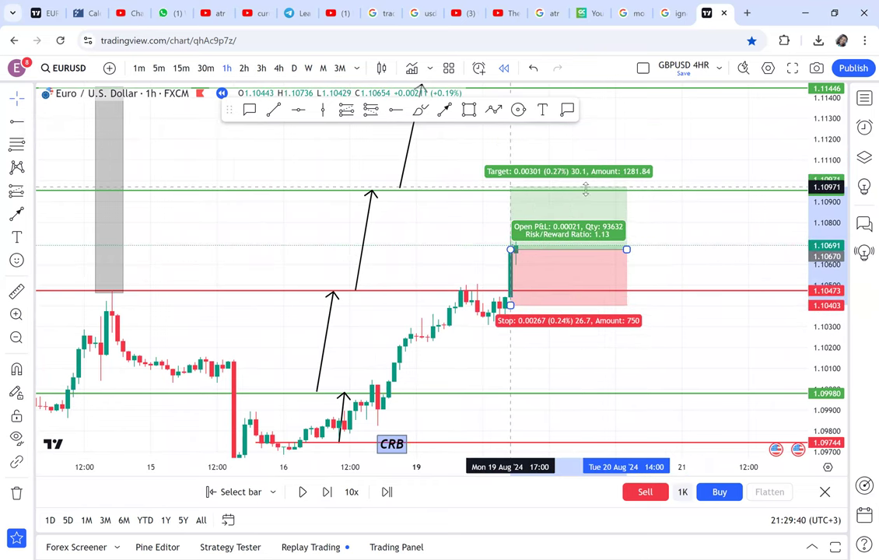
{"action": "left_click", "coordinate": [699, 216]}
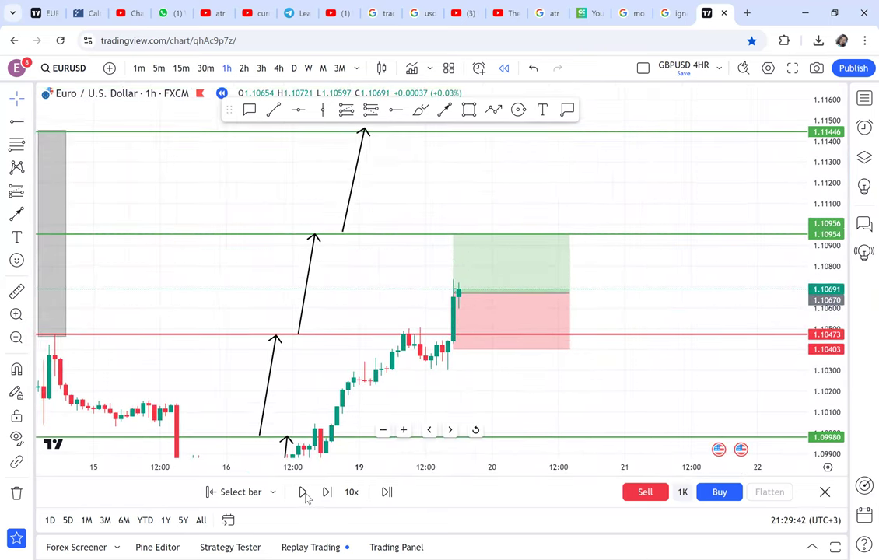
Play the replay past the green 1.11446 target line and restart it from the Wed 21 Aug '24 20:00 candle.
{"action": "left_click", "coordinate": [303, 492]}
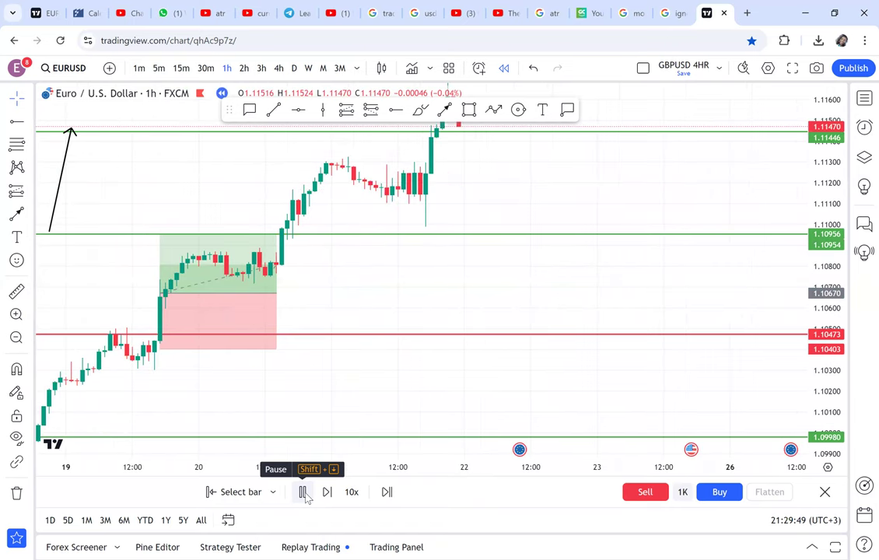
{"action": "left_click", "coordinate": [302, 493]}
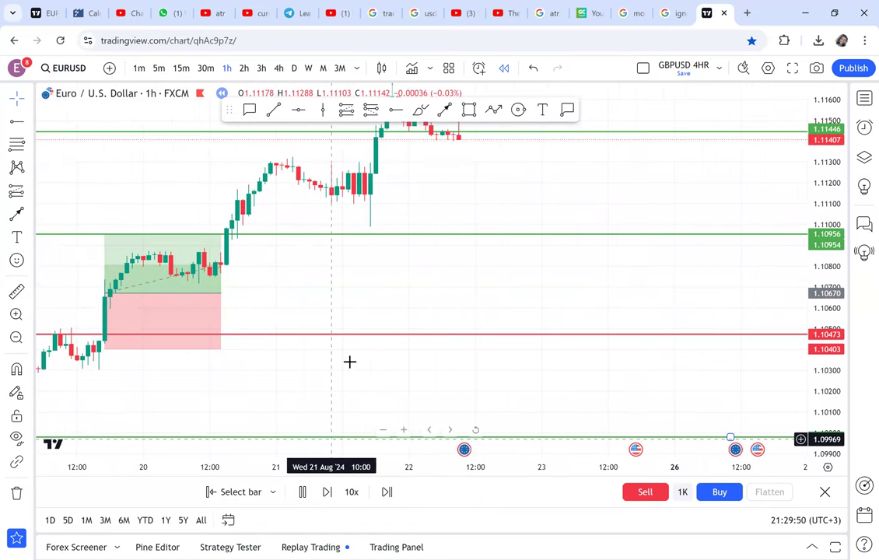
{"action": "left_click", "coordinate": [216, 488]}
{"action": "left_click", "coordinate": [216, 492]}
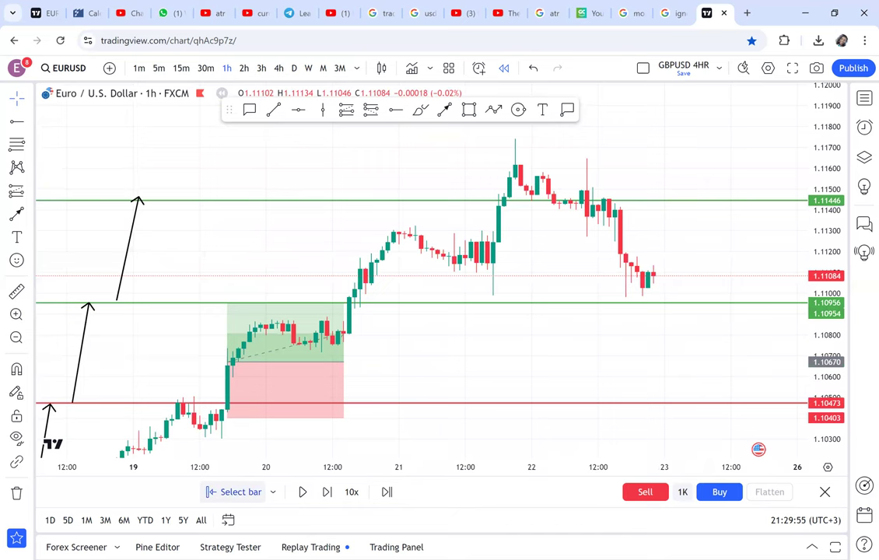
{"action": "left_click", "coordinate": [509, 312]}
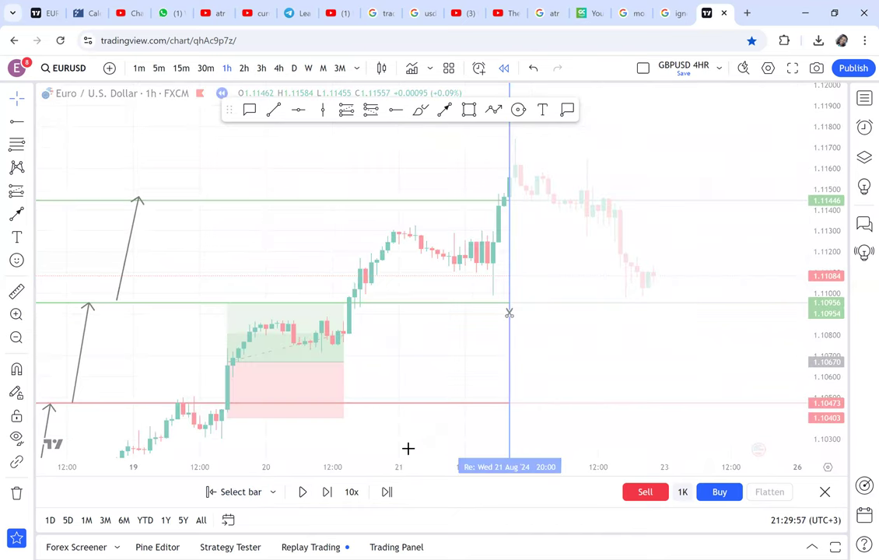
{"action": "left_click_drag", "start_coordinate": [292, 473], "coordinate": [475, 441]}
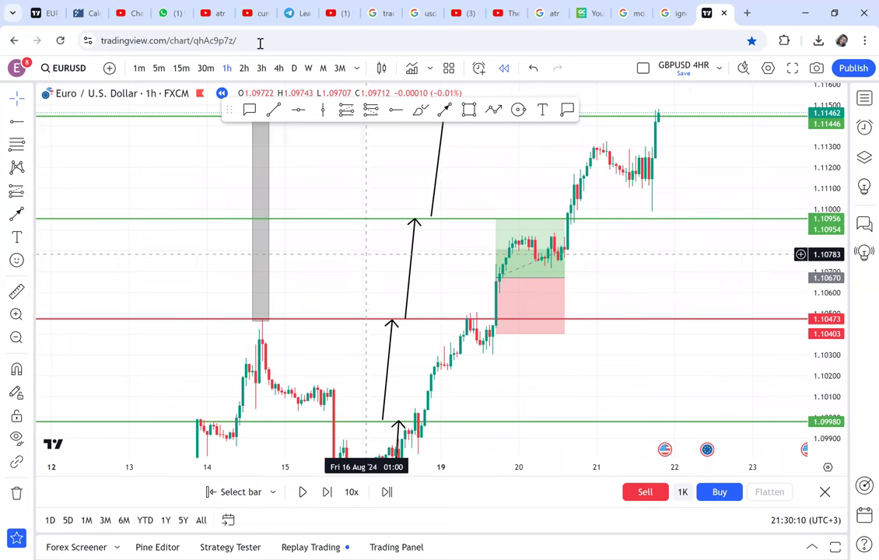
Switch the chart to the 4-hour time frame and examine the double bottom, the CRB and the successive target lines.
{"action": "left_click", "coordinate": [279, 69]}
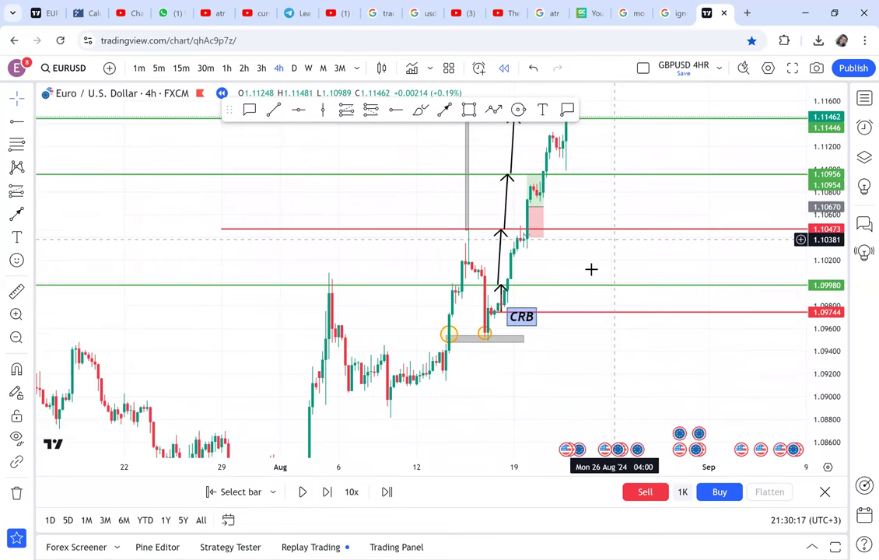
{"action": "left_click_drag", "start_coordinate": [615, 239], "coordinate": [591, 269]}
{"action": "scroll", "coordinate": [591, 269], "scroll_direction": "up", "scroll_amount": 3}
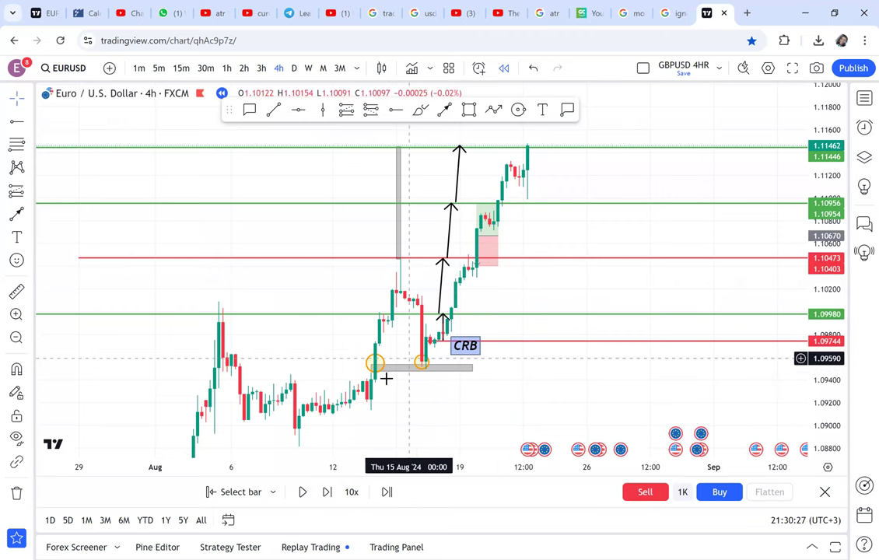
{"action": "scroll", "coordinate": [553, 384], "scroll_direction": "up", "scroll_amount": 1}
{"action": "left_click_drag", "start_coordinate": [546, 381], "coordinate": [524, 358]}
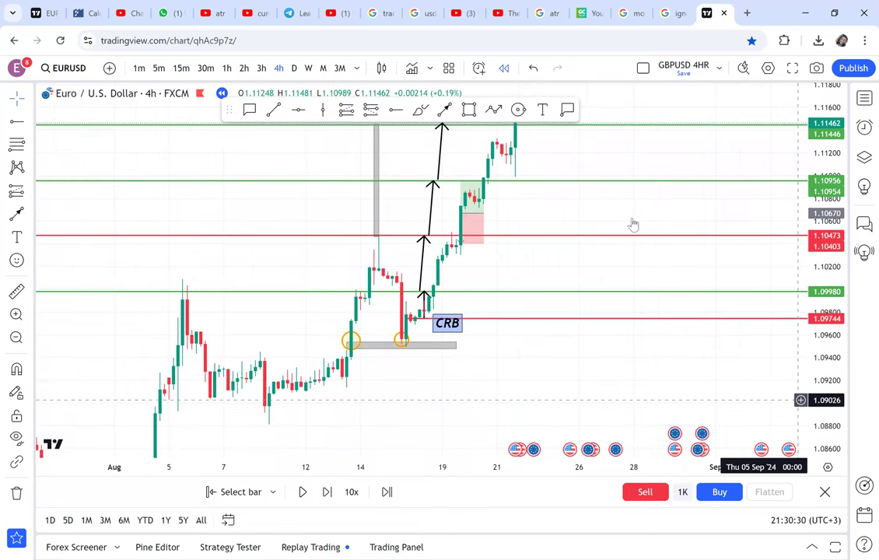
{"action": "left_click_drag", "start_coordinate": [650, 213], "coordinate": [626, 256]}
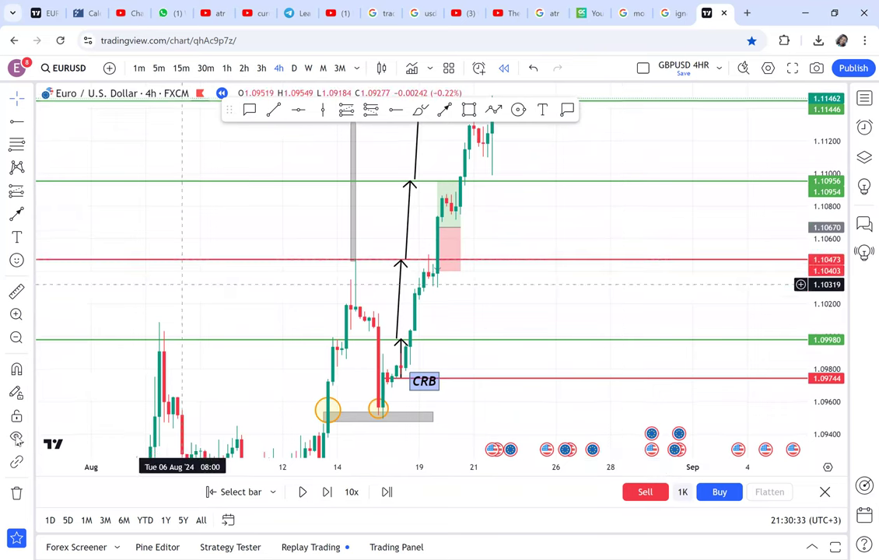
Hide all drawings to examine the bare 4-hour pattern, and compare it on the daily time frame.
{"action": "left_click", "coordinate": [16, 438]}
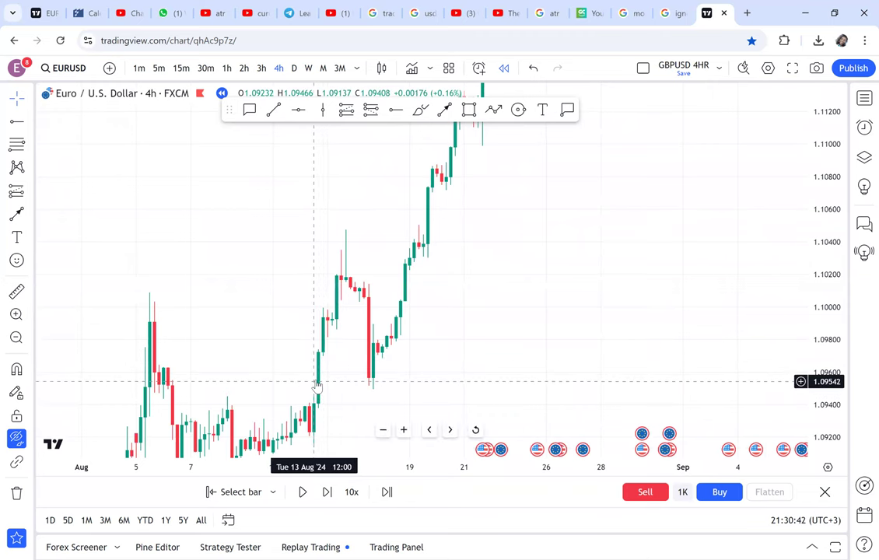
{"action": "left_click_drag", "start_coordinate": [549, 279], "coordinate": [544, 303]}
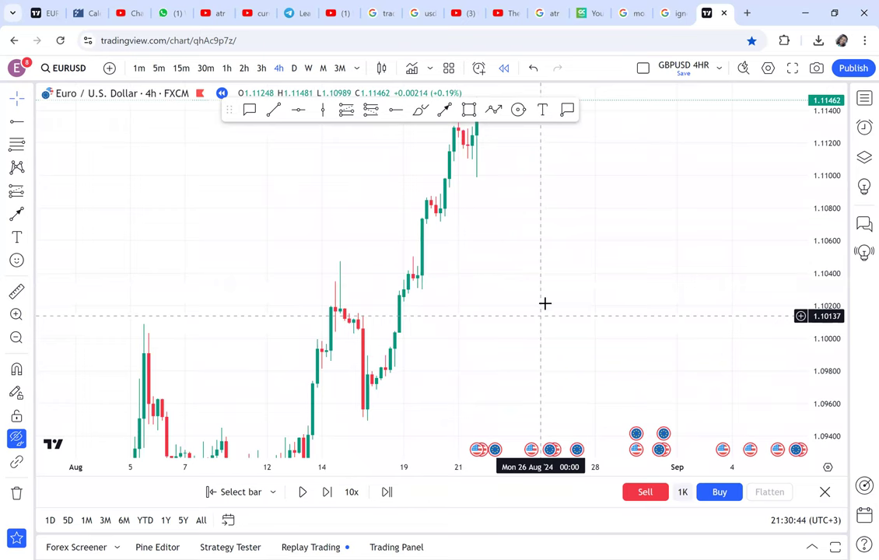
{"action": "left_click", "coordinate": [298, 70]}
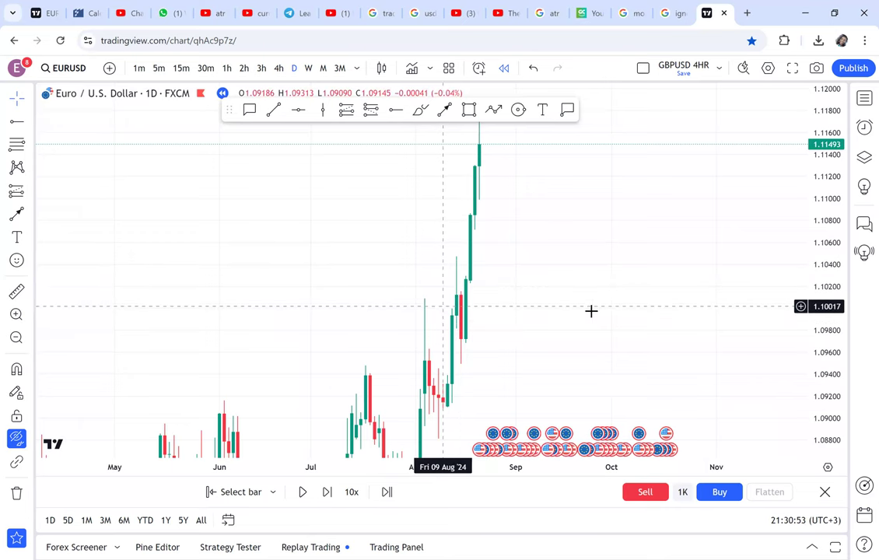
{"action": "scroll", "coordinate": [591, 311], "scroll_direction": "up", "scroll_amount": 2}
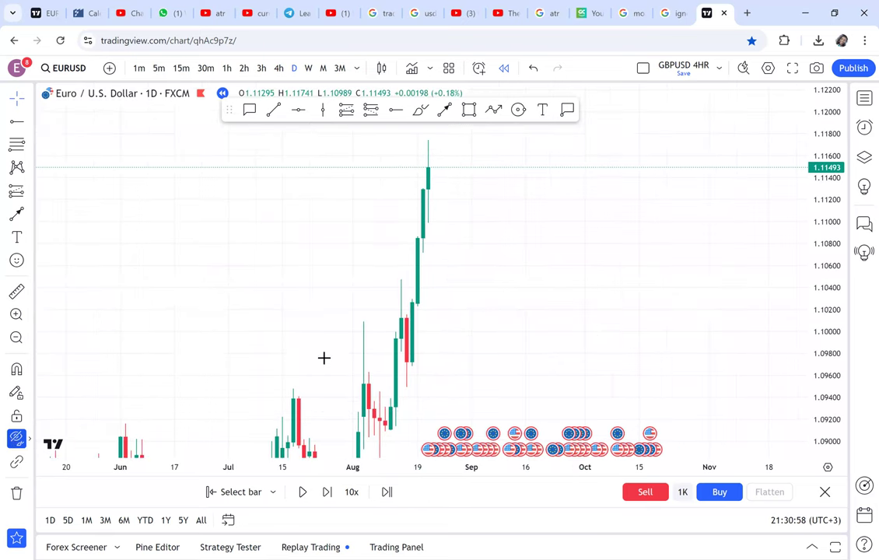
Show the drawings again on the daily chart and return to the 4-hour time frame to compare the pattern.
{"action": "scroll", "coordinate": [334, 358], "scroll_direction": "up", "scroll_amount": 2}
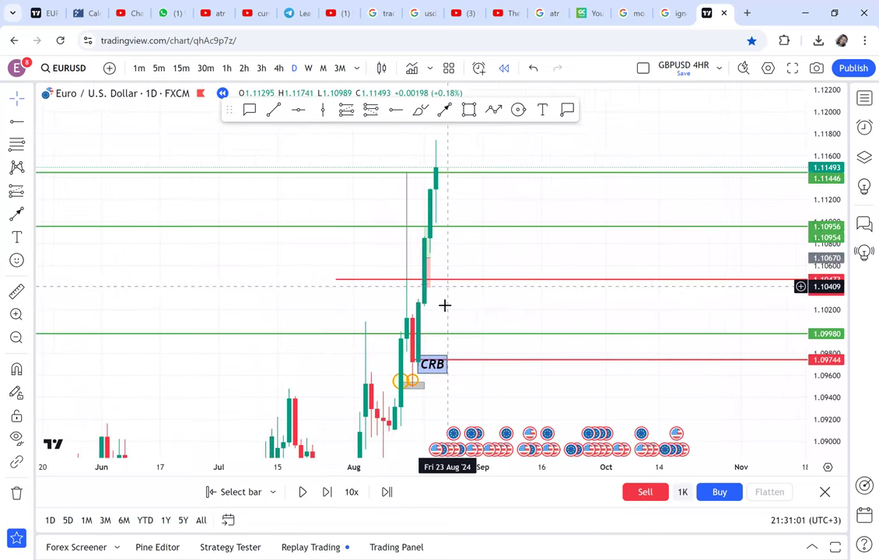
{"action": "left_click_drag", "start_coordinate": [502, 287], "coordinate": [533, 268]}
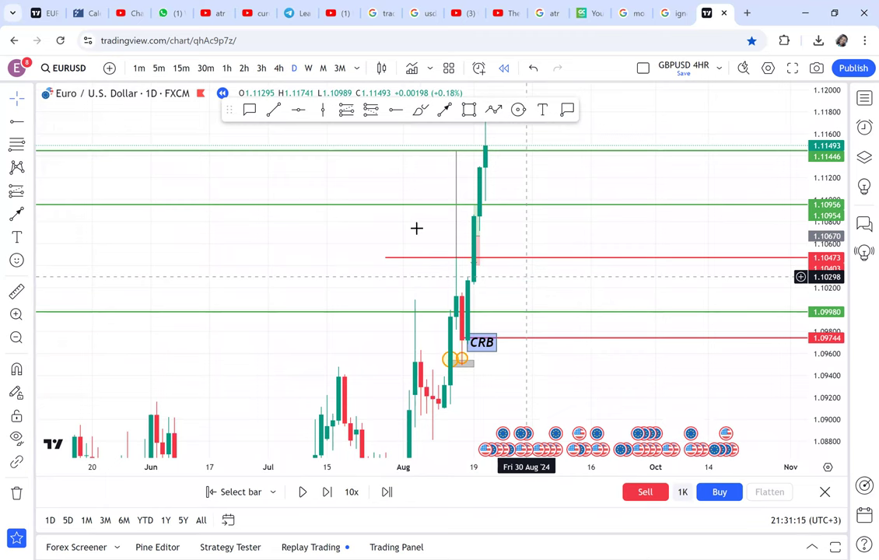
{"action": "left_click", "coordinate": [278, 70]}
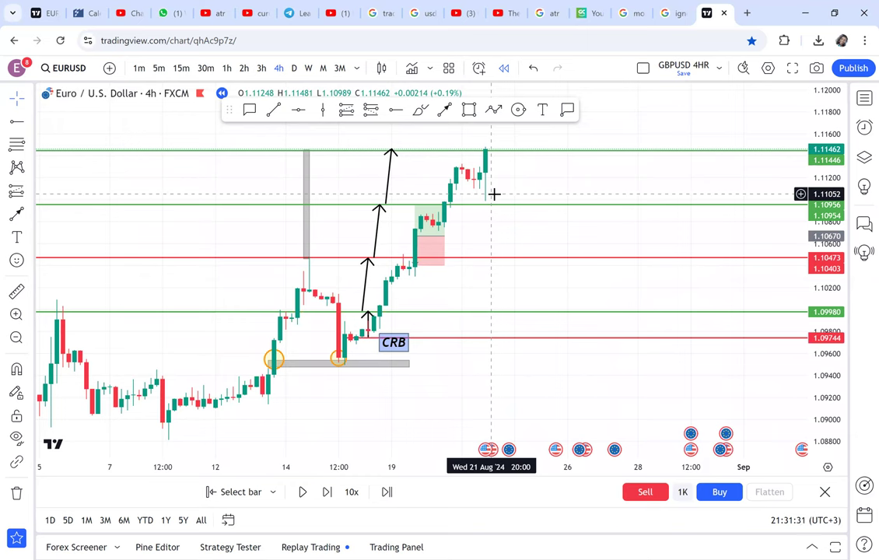
Switch to WhatsApp Web and open the Zoom Forex Trading Webinar poster from the chat at full size.
{"action": "left_click", "coordinate": [174, 15]}
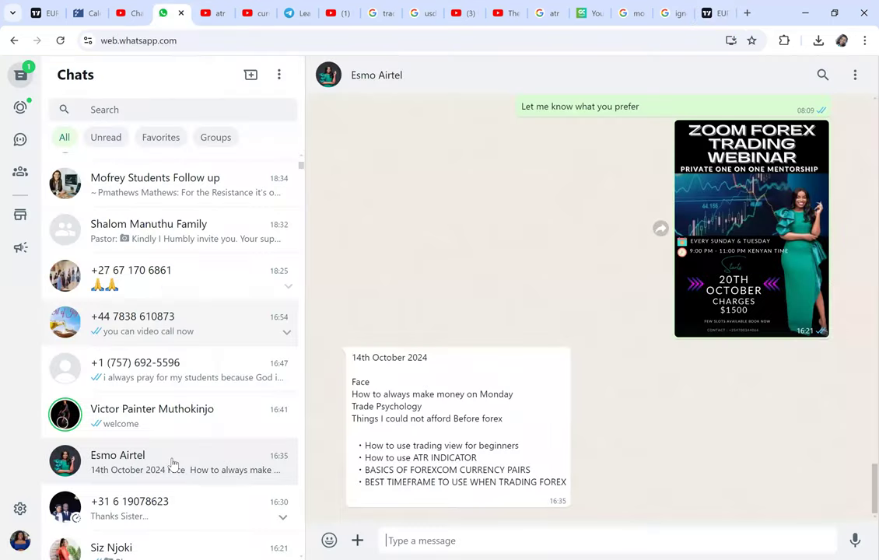
{"action": "left_click", "coordinate": [719, 241]}
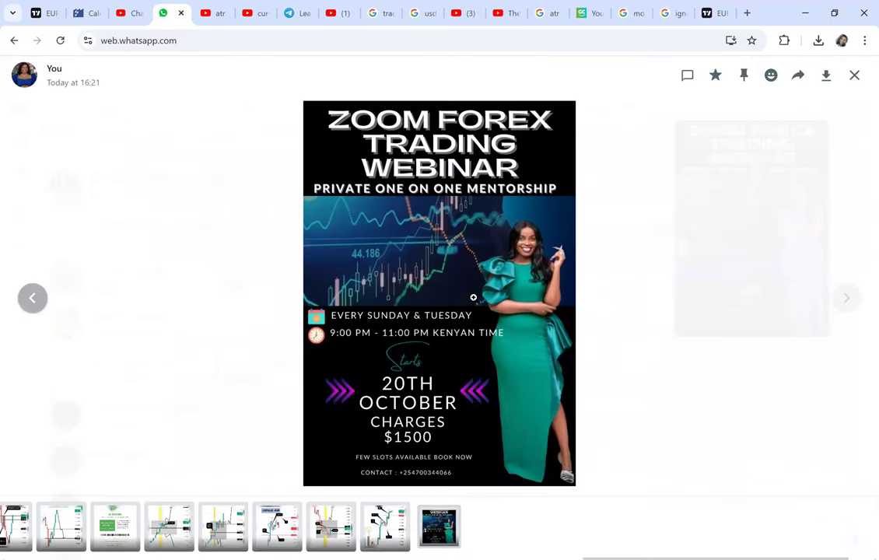